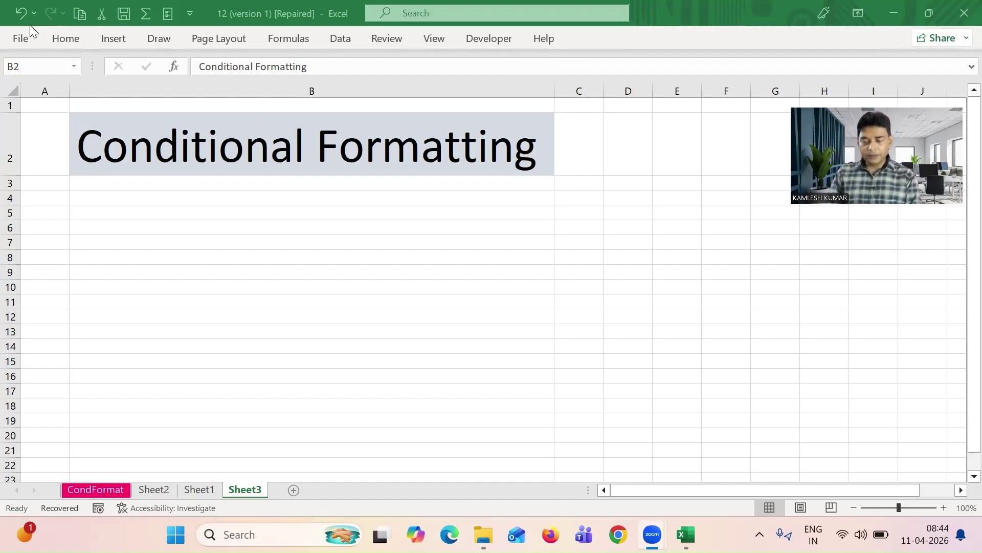
# Open the Conditional Formatting options and look through the Highlight Cells Rules and Top/Bottom Rules.
pyautogui.click(62, 43)
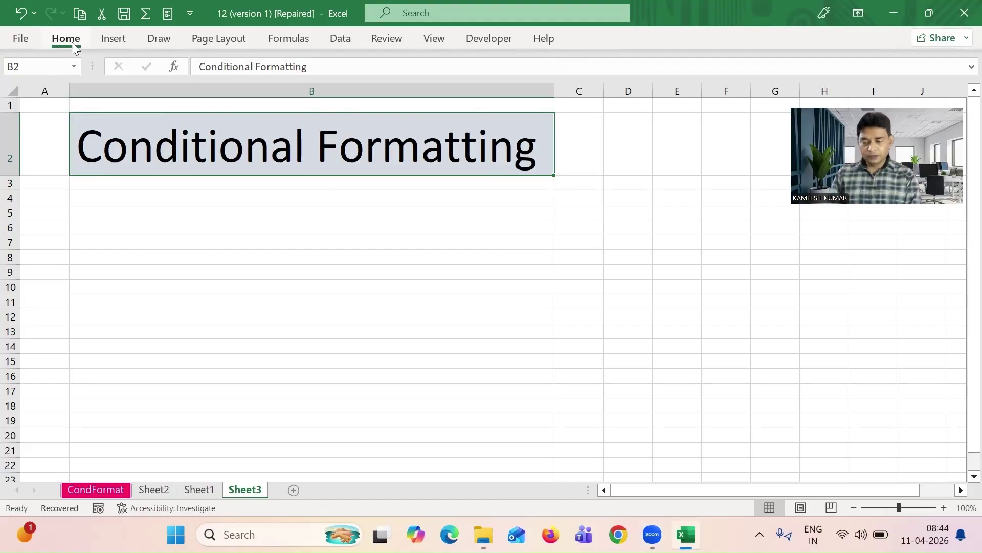
pyautogui.click(69, 42)
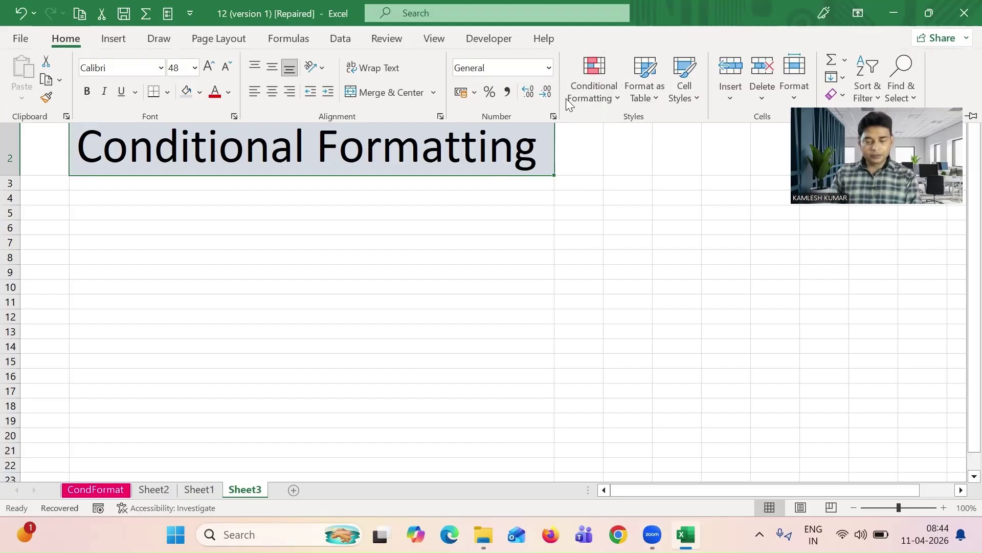
pyautogui.click(618, 98)
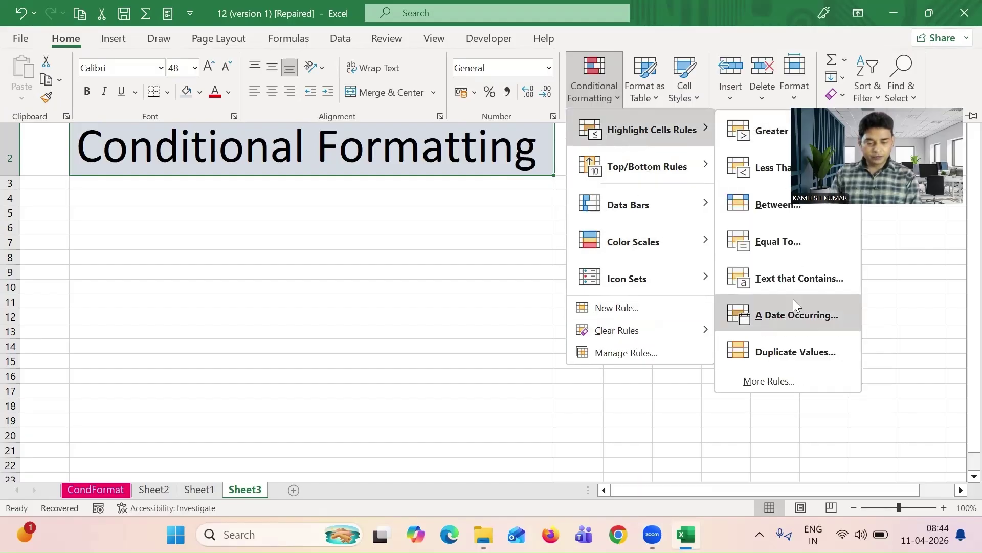
pyautogui.moveTo(639, 168)
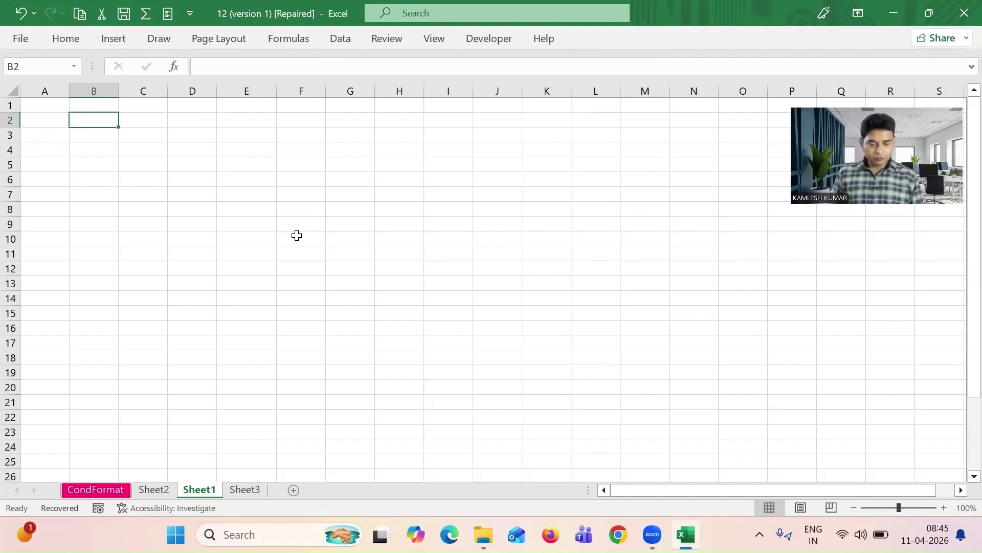
# Enter the numbers 23, 43, 28 and 54 in cells B2 to B5 of Sheet1.
pyautogui.write('23')
pyautogui.press('Return')
pyautogui.write('43')
pyautogui.press('Return')
pyautogui.write('28')
pyautogui.press('Return')
pyautogui.write('54')
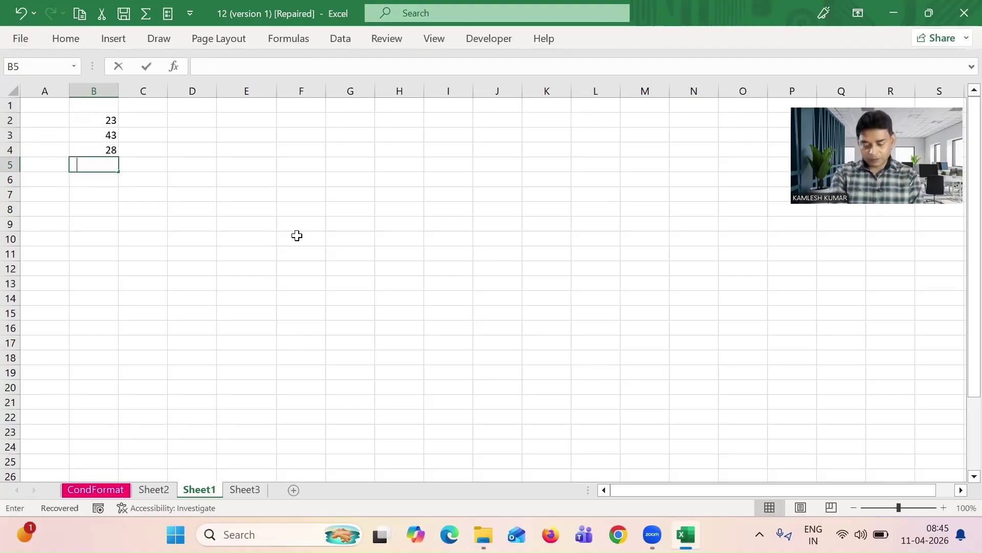
pyautogui.press('Return')
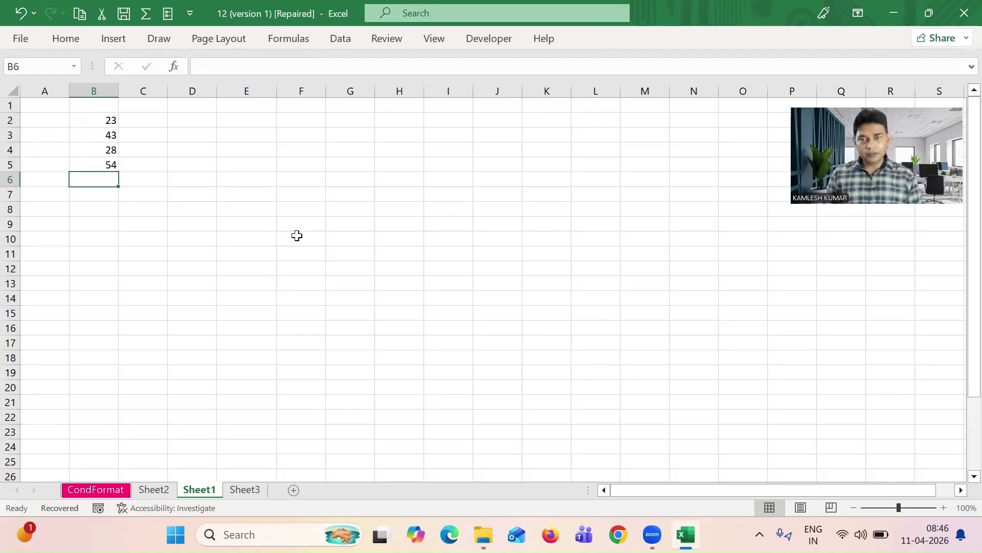
# Clear the four numbers from cells B2 to B5.
pyautogui.press('Up')
pyautogui.press('Up')
pyautogui.press('Up')
pyautogui.press('Up')
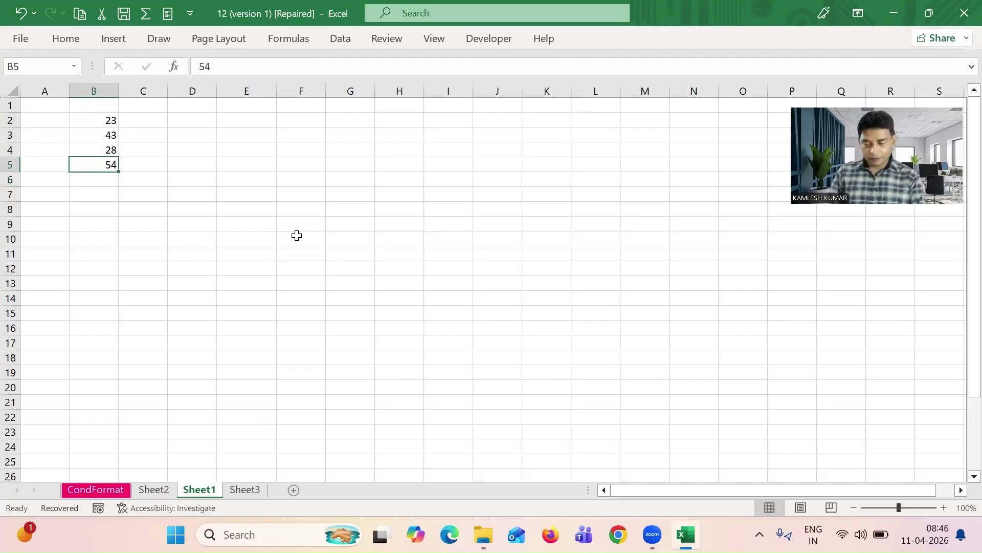
pyautogui.hotkey('shift', 'Down')
pyautogui.hotkey('shift', 'Down')
pyautogui.hotkey('shift', 'Down')
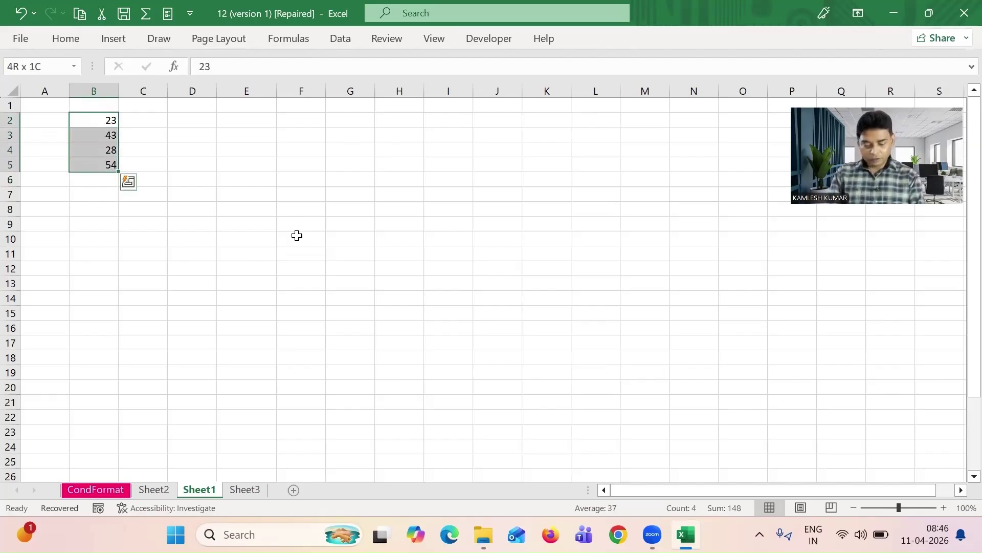
pyautogui.press('Delete')
# Enter the formula =RANDBETWEEN(10,90) in cell B2.
pyautogui.press('Up')
pyautogui.press('Down')
pyautogui.write('=rand')
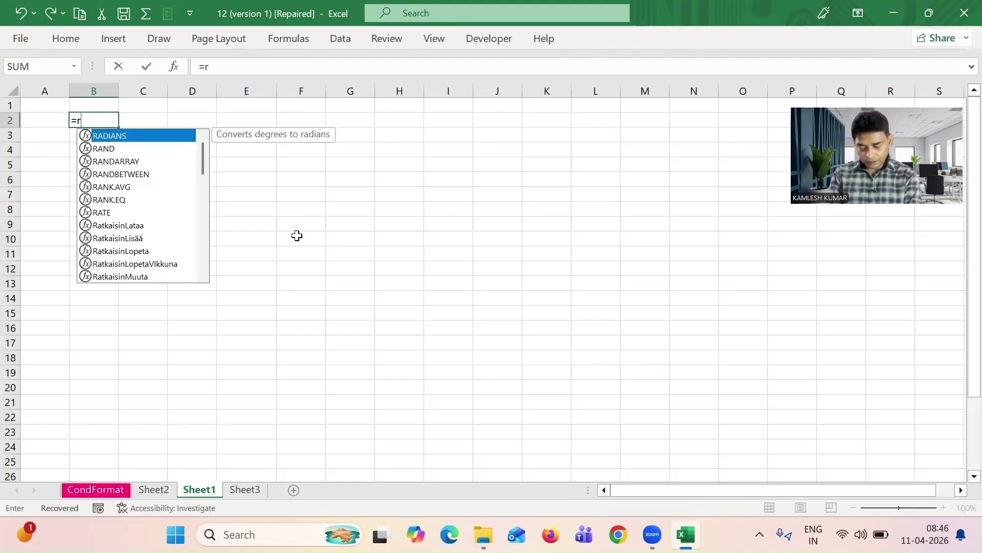
pyautogui.press('Down')
pyautogui.press('Down')
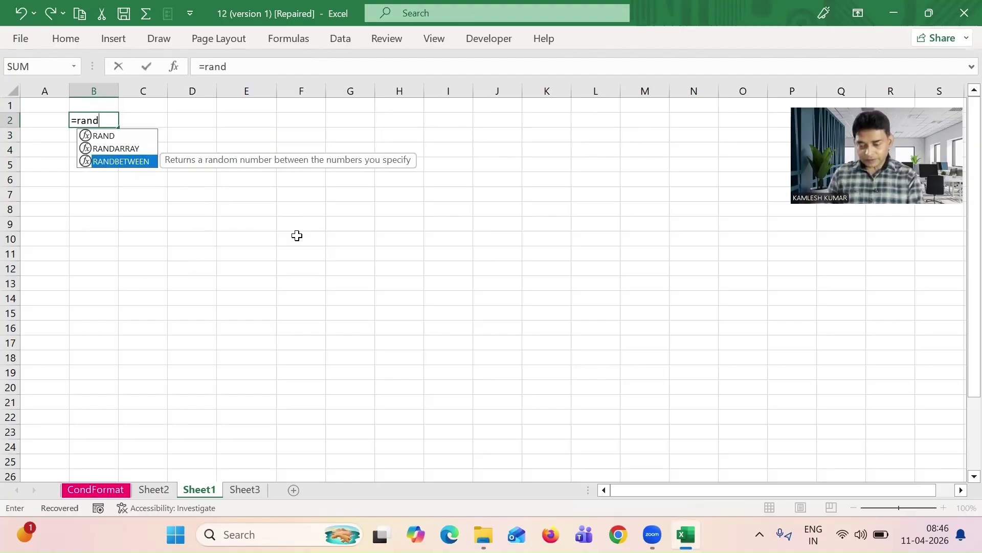
pyautogui.press('Tab')
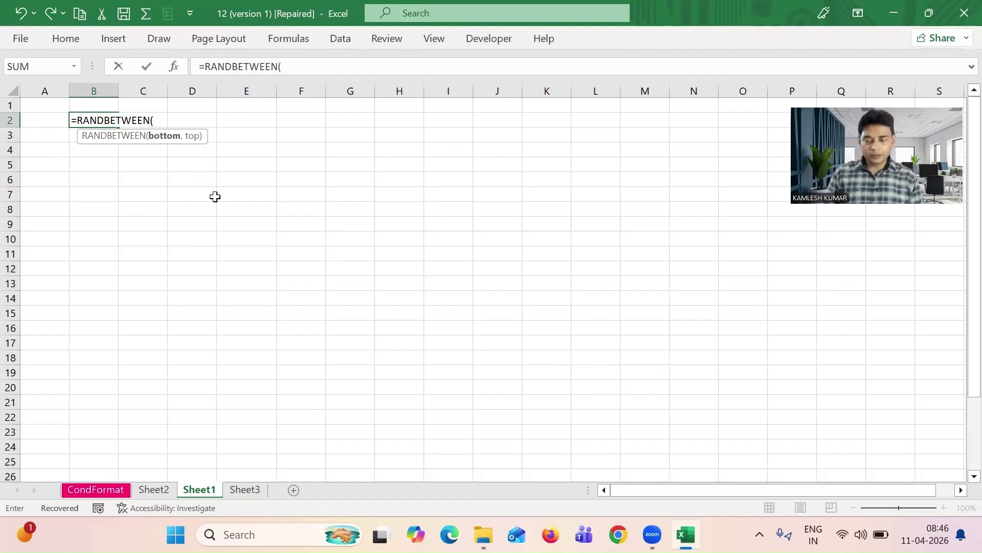
pyautogui.write('1')
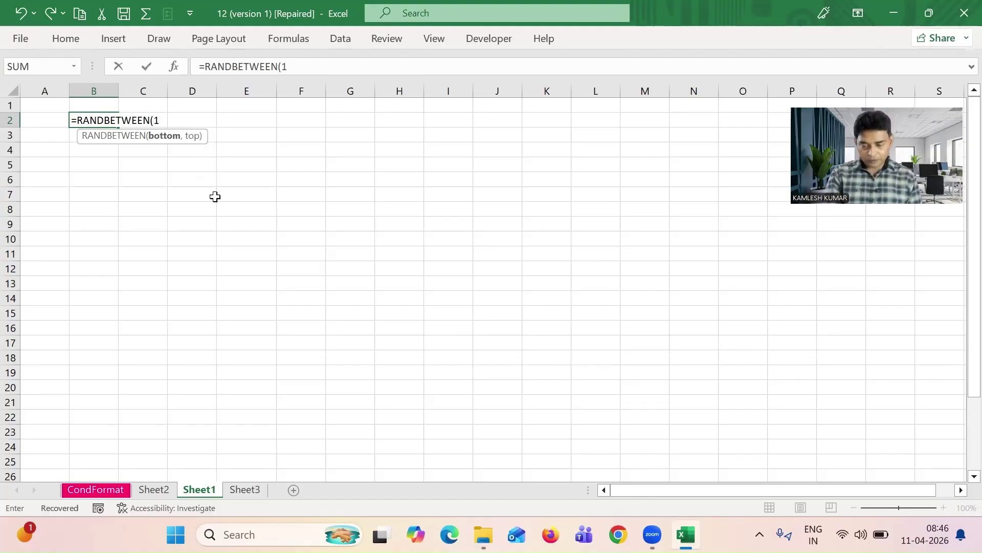
pyautogui.write('0')
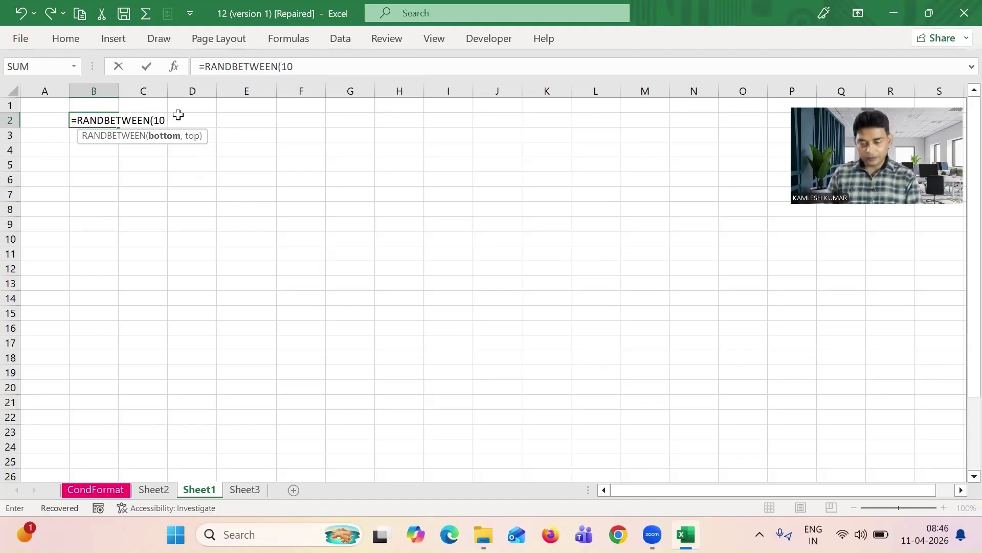
pyautogui.write(',')
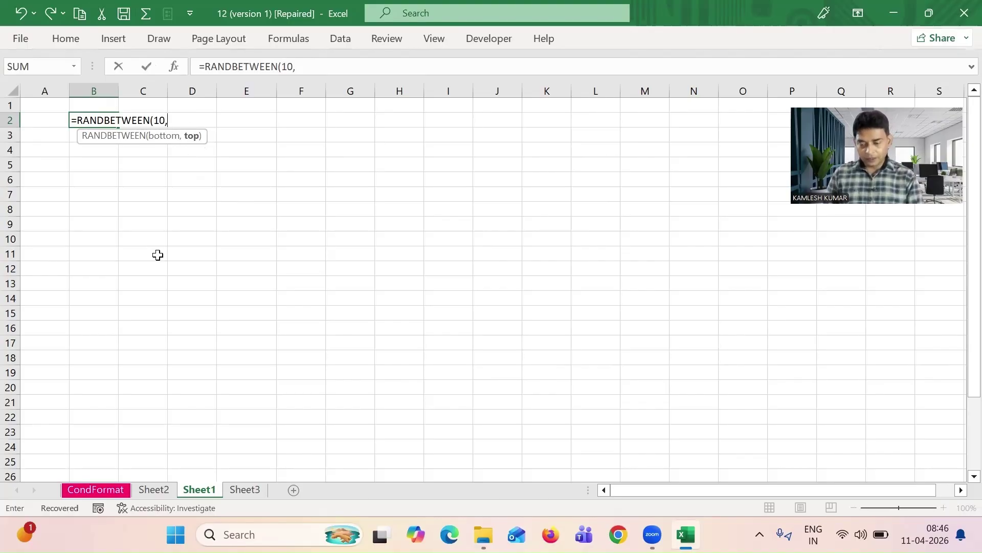
pyautogui.write('90')
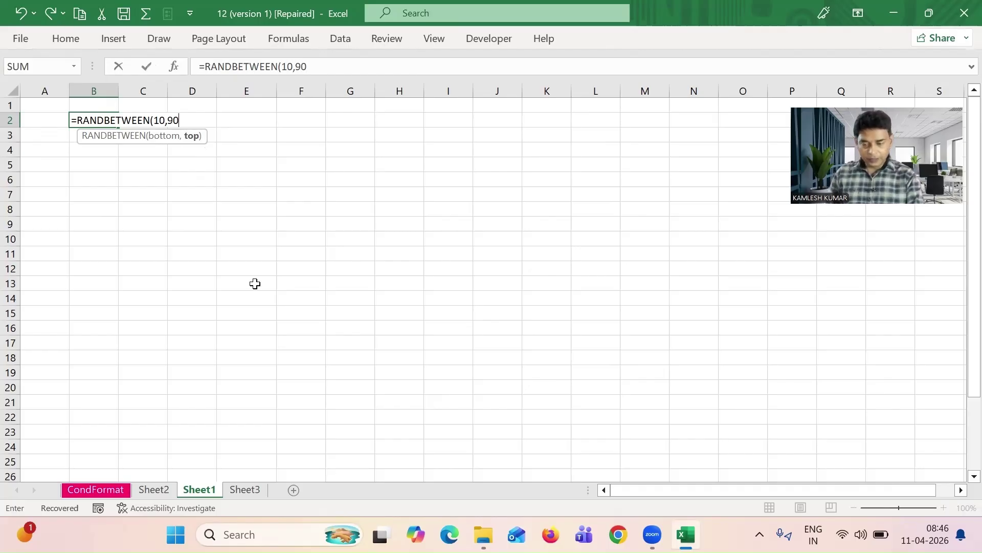
pyautogui.write(')')
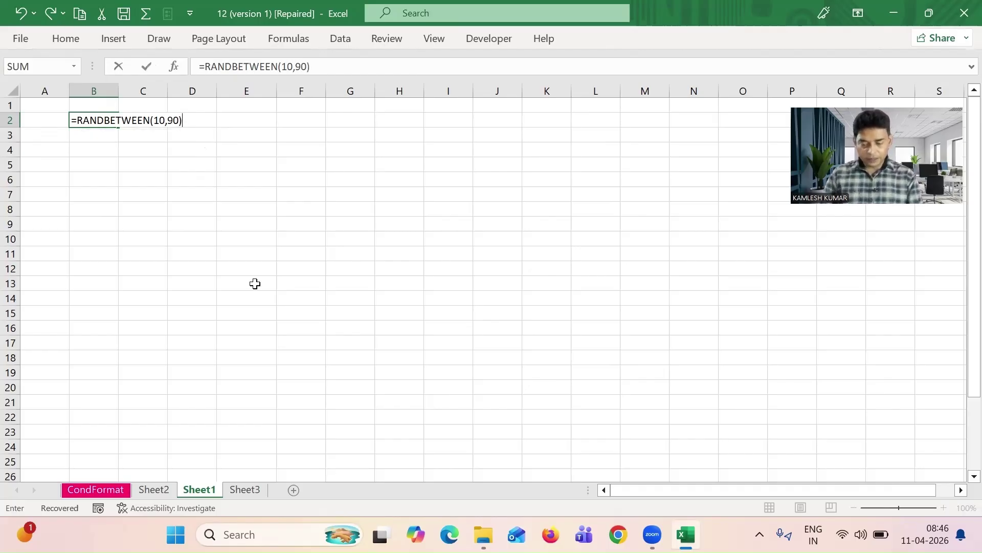
pyautogui.press('Return')
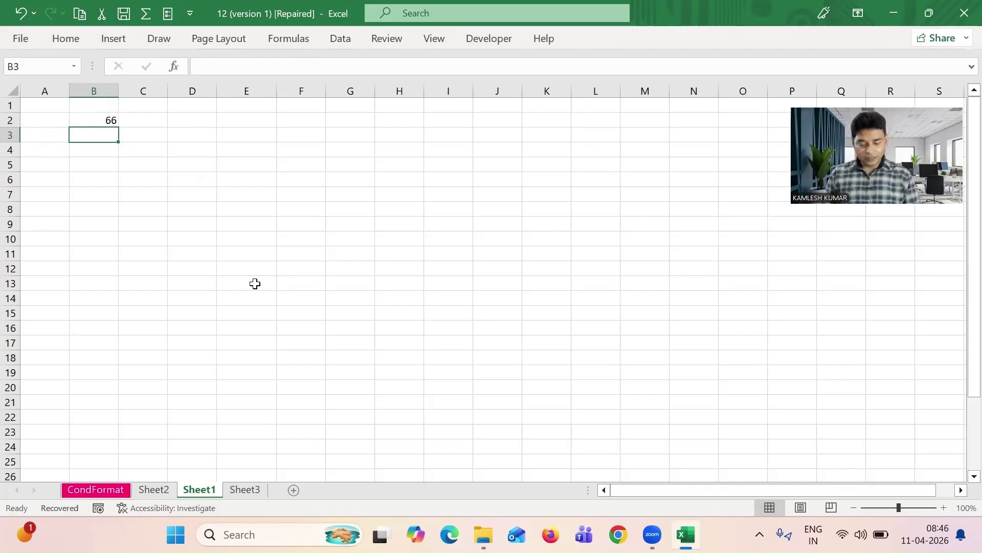
# Copy the RANDBETWEEN formula from B2 into cells B3 to B22.
pyautogui.press('Up')
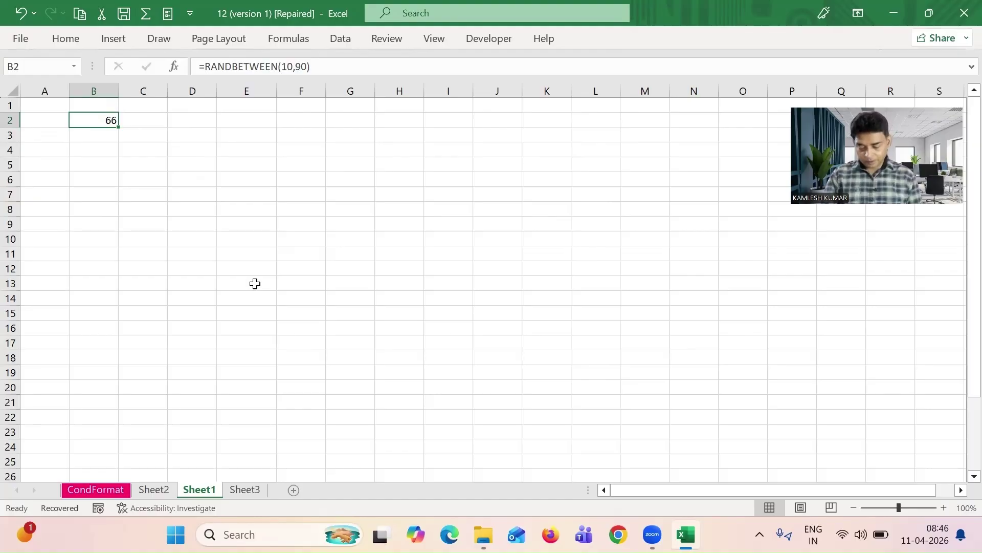
pyautogui.hotkey('ctrl', 'c')
pyautogui.press('Down')
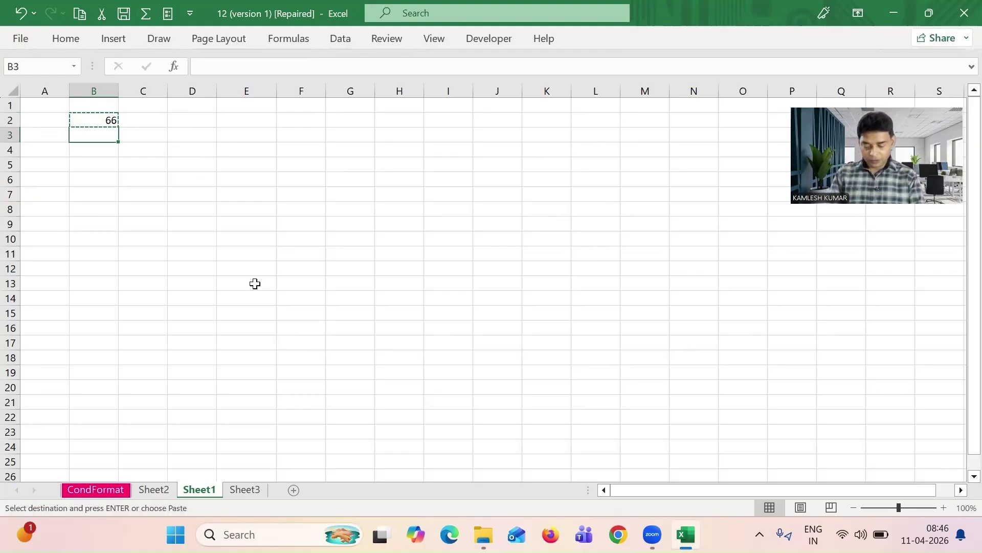
pyautogui.hotkey('shift', 'Down')
pyautogui.hotkey('shift', 'Down')
pyautogui.hotkey('shift', 'Down')
pyautogui.hotkey('shift', 'Down')
pyautogui.hotkey('shift', 'Down')
pyautogui.hotkey('shift', 'Down')
pyautogui.hotkey('shift', 'Down')
pyautogui.hotkey('shift', 'Down')
pyautogui.hotkey('shift', 'Down')
pyautogui.hotkey('shift', 'Down')
pyautogui.hotkey('shift', 'Down')
pyautogui.hotkey('shift', 'Down')
pyautogui.hotkey('shift', 'Down')
pyautogui.hotkey('shift', 'Down')
pyautogui.hotkey('shift', 'Down')
pyautogui.hotkey('shift', 'Down')
pyautogui.hotkey('shift', 'Down')
pyautogui.hotkey('shift', 'Down')
pyautogui.hotkey('shift', 'Down')
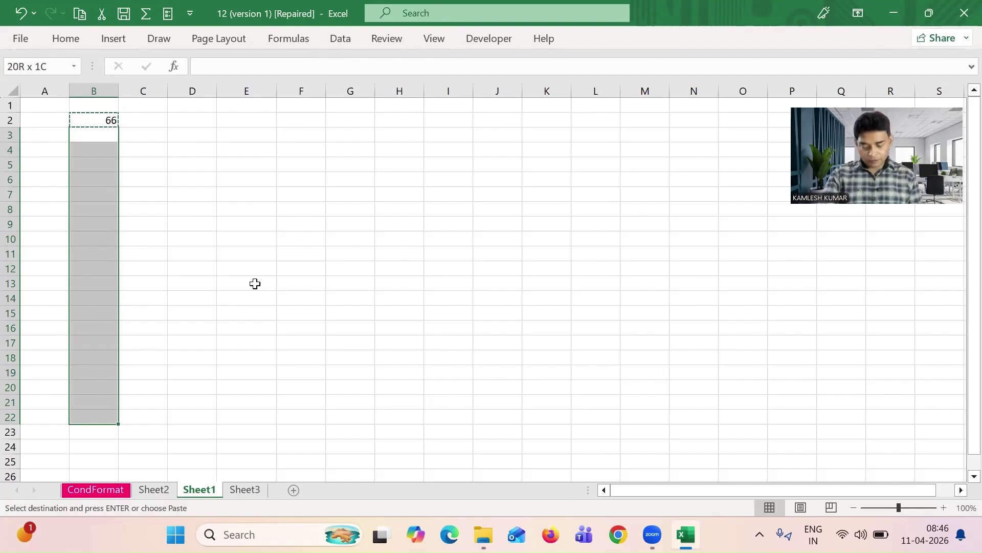
pyautogui.hotkey('ctrl', 'v')
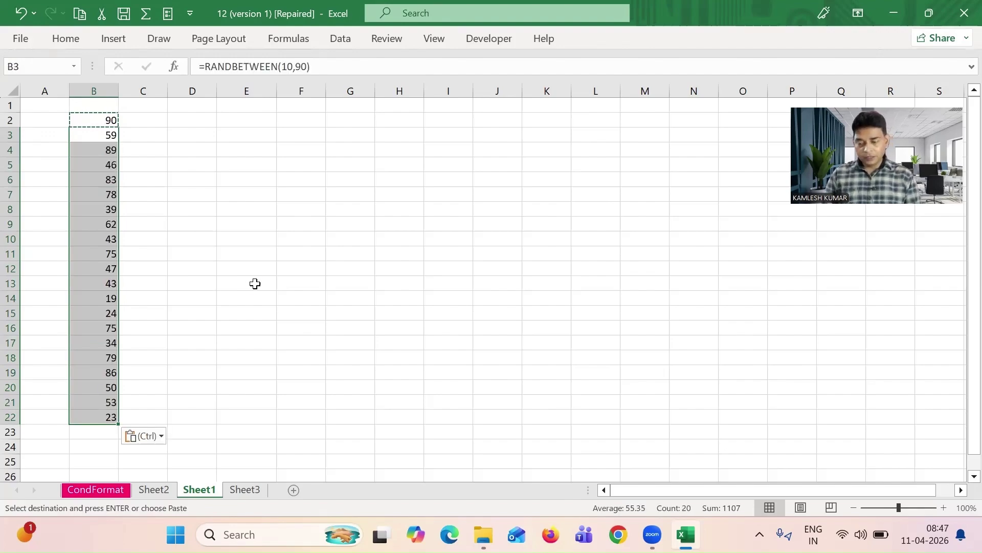
# Check the formula behind the cells in B2:B22 one by one, ending the pending copy selection.
pyautogui.click(94, 120)
pyautogui.press('Down')
pyautogui.press('Down')
pyautogui.press('Down')
pyautogui.press('Down')
pyautogui.press('Down')
pyautogui.press('Down')
pyautogui.press('Down')
pyautogui.press('Down')
pyautogui.press('Down')
pyautogui.press('Down')
pyautogui.press('Down')
pyautogui.press('Down')
pyautogui.press('Down')
pyautogui.press('Down')
pyautogui.press('Down')
pyautogui.press('Down')
pyautogui.press('Down')
pyautogui.press('Down')
pyautogui.press('Down')
pyautogui.press('Down')
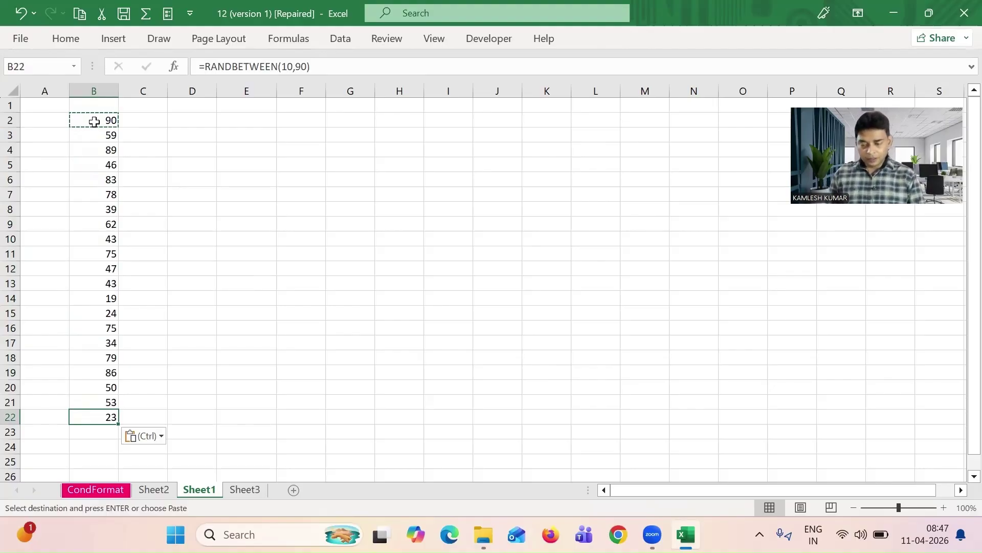
pyautogui.press('Escape')
pyautogui.click(94, 182)
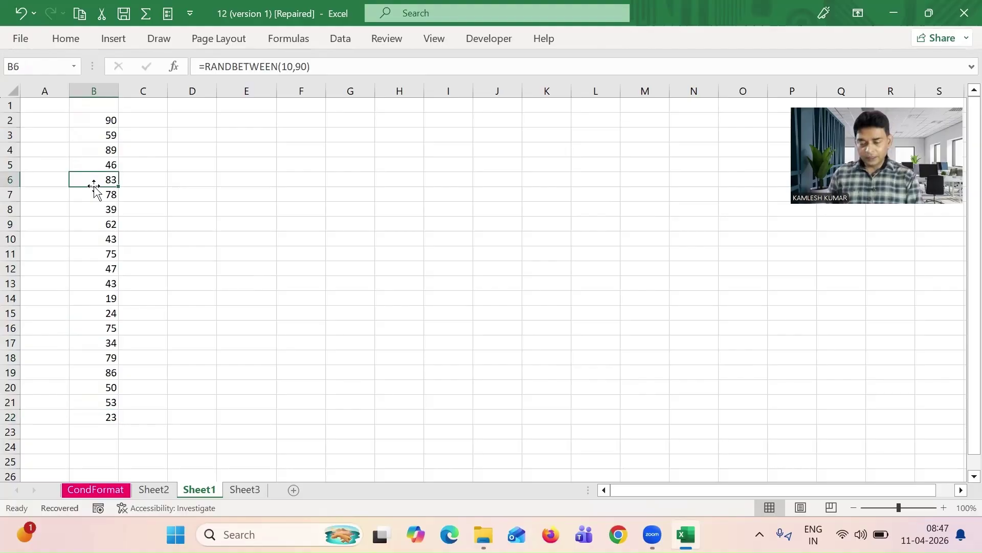
pyautogui.press('Down')
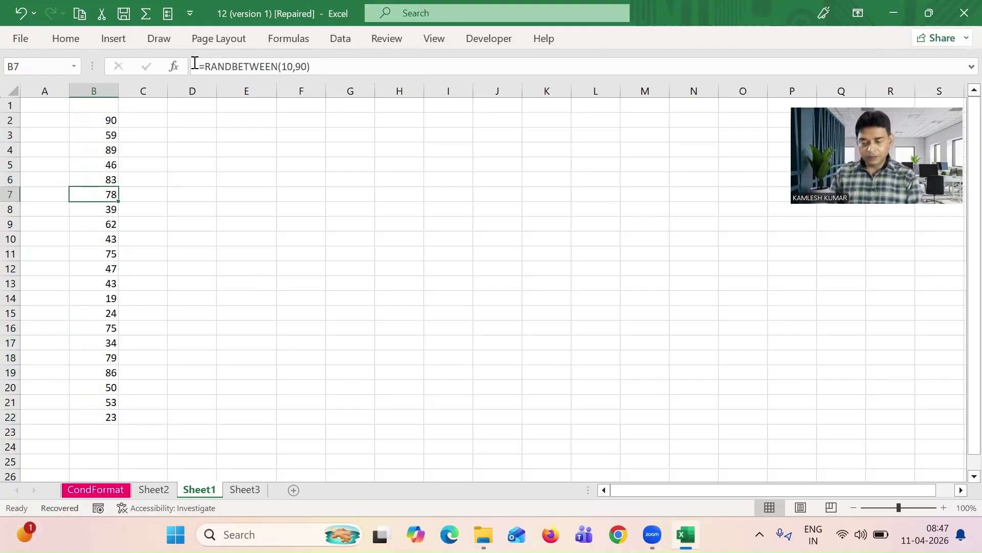
pyautogui.press('Down')
pyautogui.press('Down')
pyautogui.press('Down')
pyautogui.press('Down')
pyautogui.press('Down')
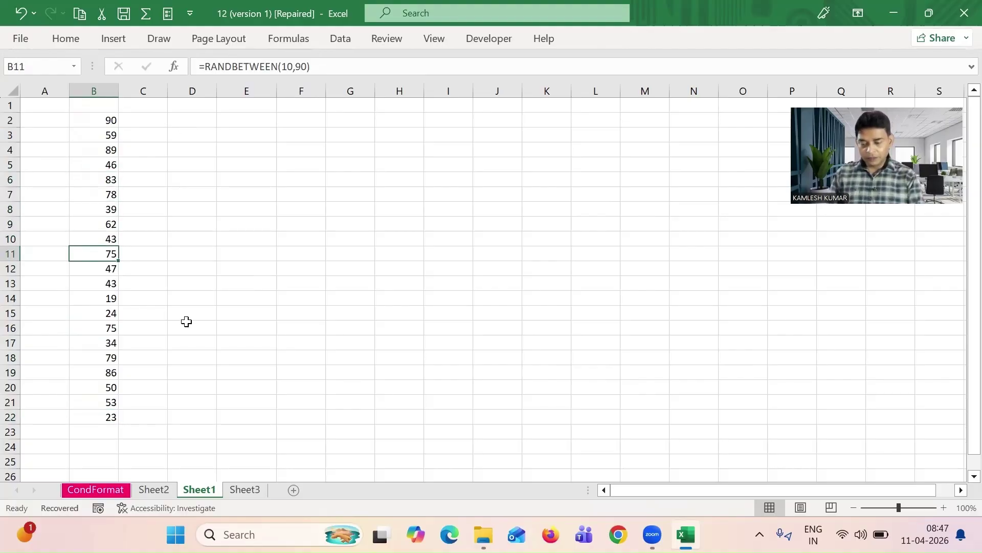
# Force the random numbers to recalculate by entering yuu in D7, ioyi in D11 and 786hh in D16.
pyautogui.click(174, 194)
pyautogui.write('yuu')
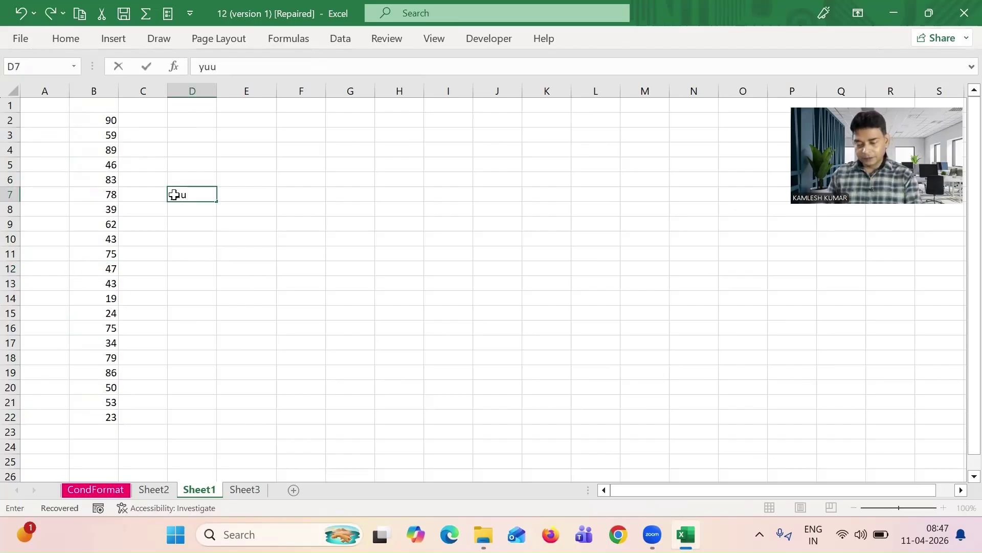
pyautogui.press('Return')
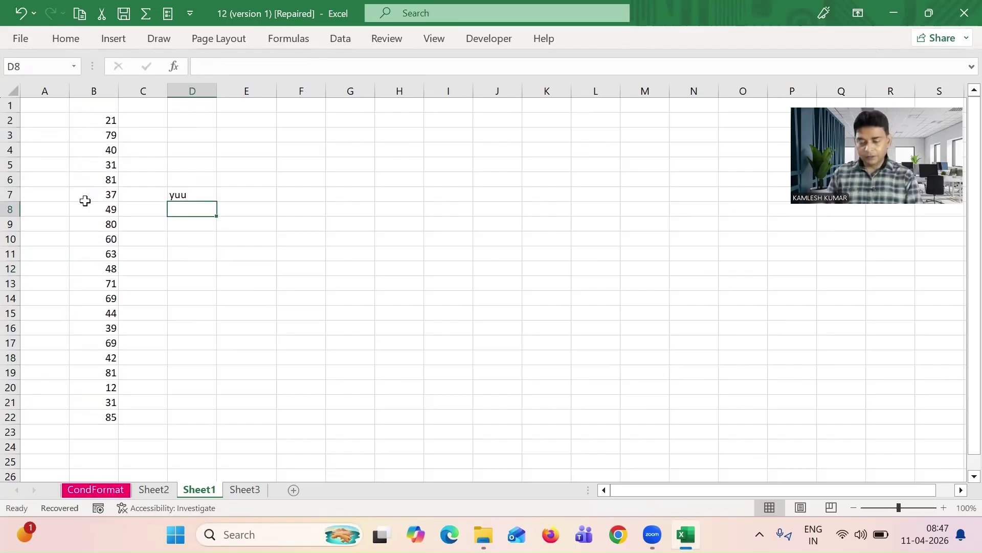
pyautogui.click(189, 249)
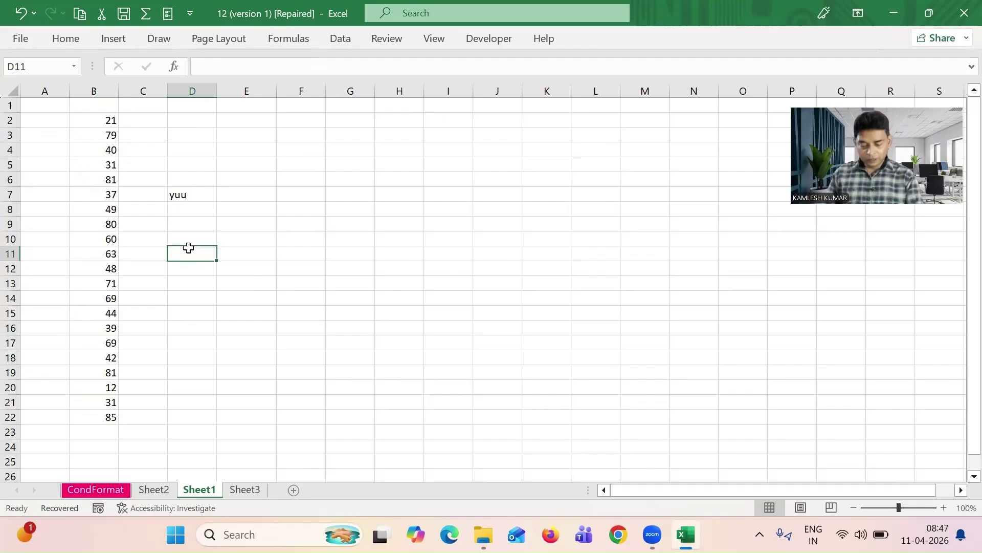
pyautogui.write('ioyi')
pyautogui.press('Return')
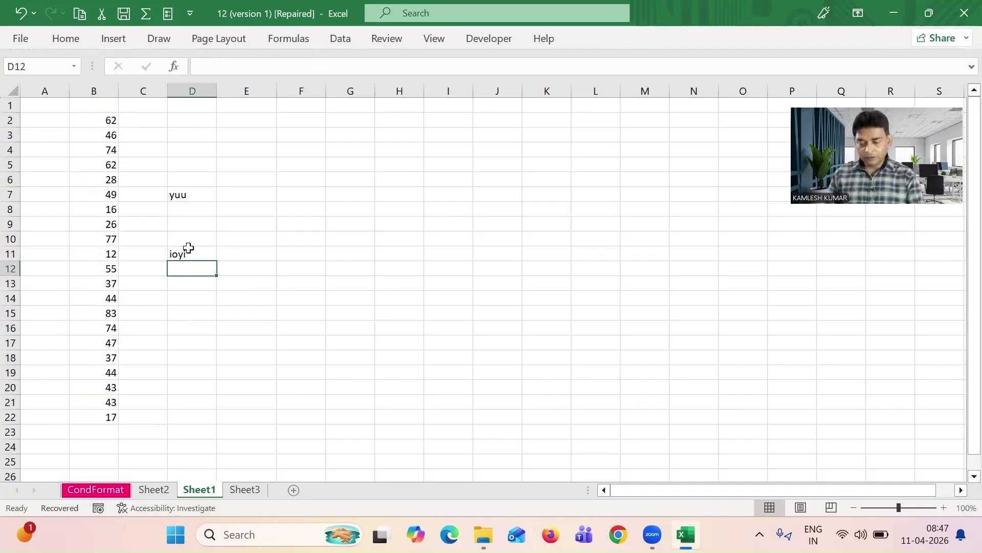
pyautogui.click(204, 326)
pyautogui.write('786hh')
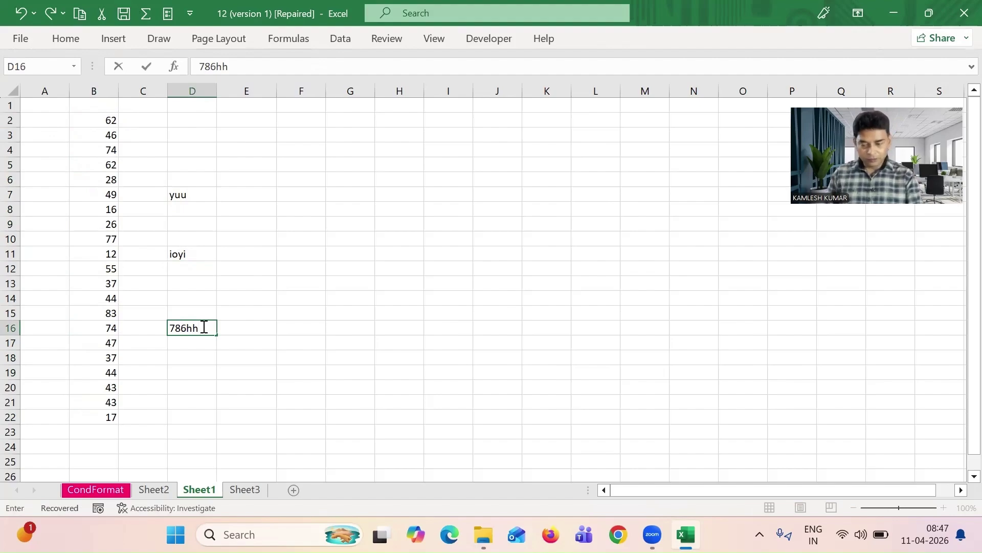
pyautogui.press('Return')
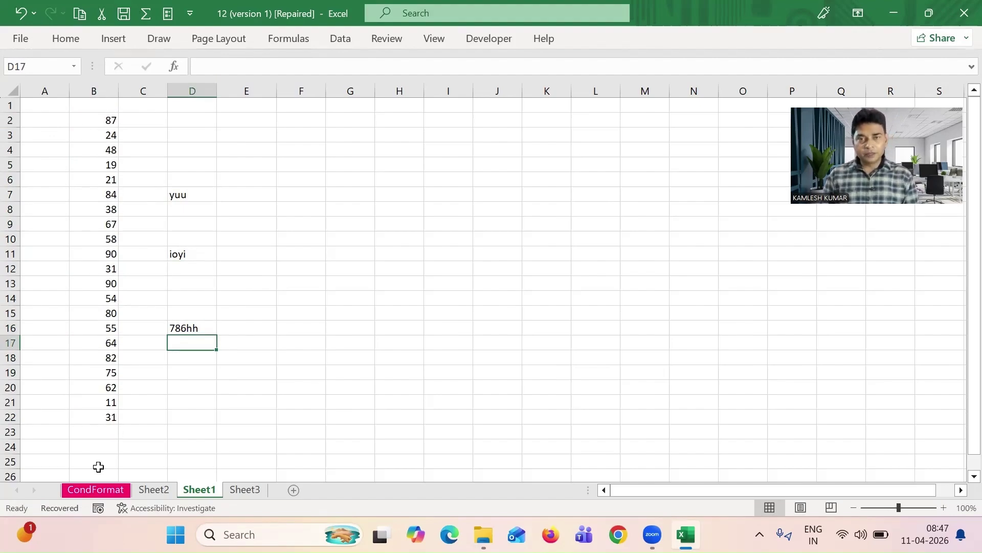
# Clear the sample text from column D by emptying cells D5 to D20.
pyautogui.click(169, 167)
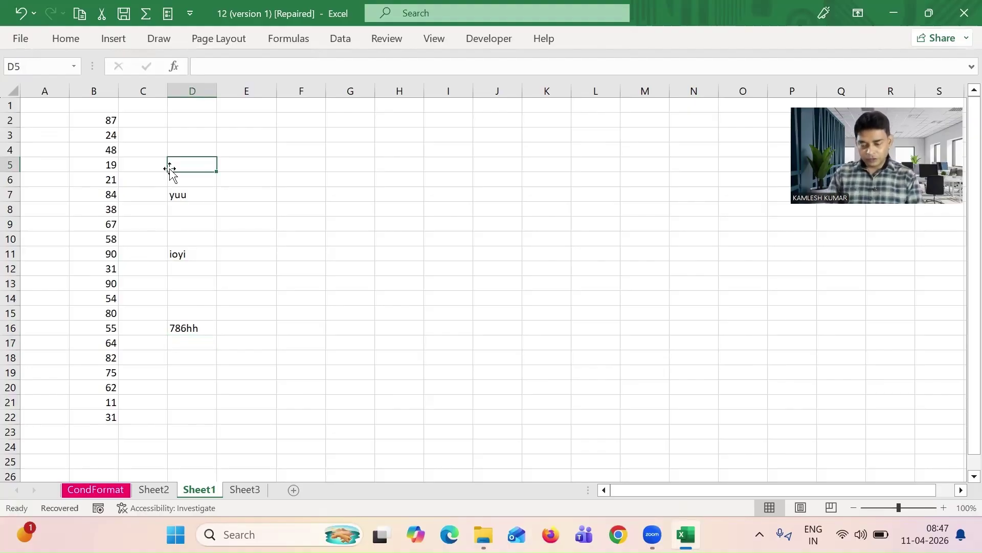
pyautogui.hotkey('shift', 'Down')
pyautogui.hotkey('shift', 'Down')
pyautogui.hotkey('shift', 'Down')
pyautogui.hotkey('shift', 'Down')
pyautogui.hotkey('shift', 'Down')
pyautogui.hotkey('shift', 'Down')
pyautogui.hotkey('shift', 'Down')
pyautogui.hotkey('shift', 'Down')
pyautogui.hotkey('shift', 'Down')
pyautogui.hotkey('shift', 'Down')
pyautogui.hotkey('shift', 'Down')
pyautogui.hotkey('shift', 'Down')
pyautogui.hotkey('shift', 'Down')
pyautogui.hotkey('shift', 'Down')
pyautogui.hotkey('shift', 'Down')
pyautogui.press('Delete')
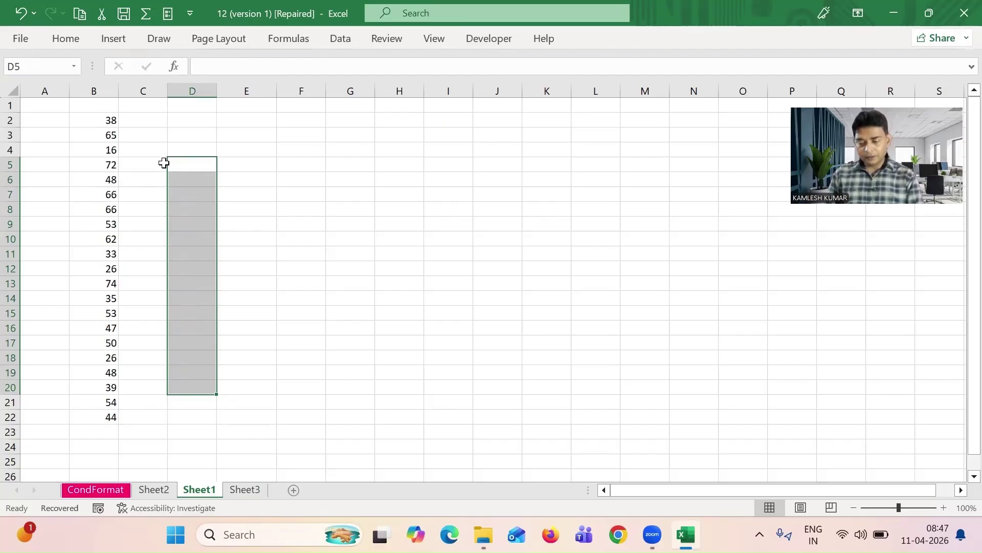
# Enter yt' in cell C5 to recalculate the random numbers, and remove that text again.
pyautogui.click(166, 165)
pyautogui.write("yt'")
pyautogui.press('Return')
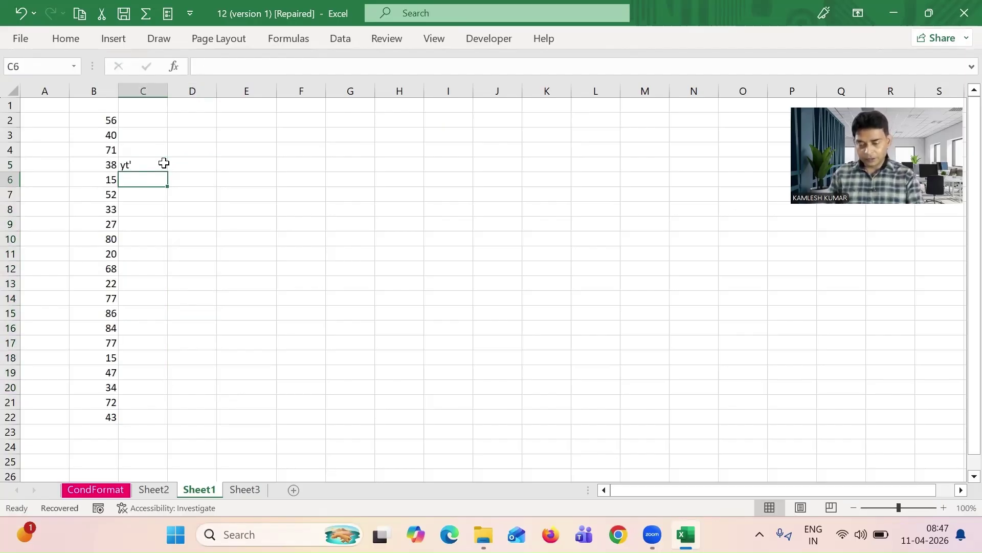
pyautogui.click(118, 164)
pyautogui.click(119, 164)
pyautogui.hotkey('ctrl', 'z')
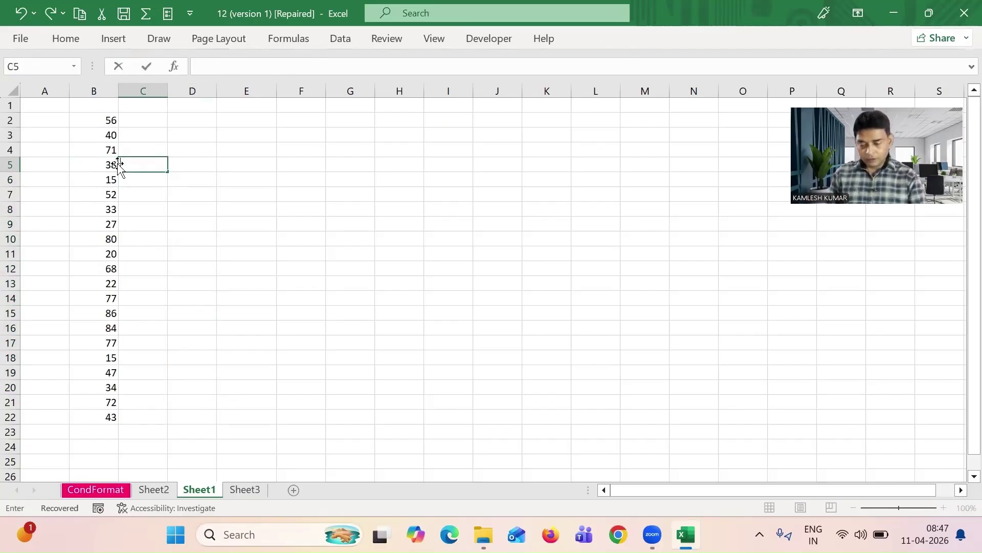
# Recalculate the random numbers in column B and copy the range B2:B22.
pyautogui.click(100, 123)
pyautogui.press('F9')
pyautogui.hotkey('shift', 'Down')
pyautogui.hotkey('shift', 'Down')
pyautogui.hotkey('shift', 'Down')
pyautogui.hotkey('shift', 'Down')
pyautogui.hotkey('shift', 'Down')
pyautogui.hotkey('shift', 'Down')
pyautogui.hotkey('shift', 'Down')
pyautogui.hotkey('shift', 'Down')
pyautogui.hotkey('shift', 'Down')
pyautogui.hotkey('shift', 'Down')
pyautogui.hotkey('shift', 'Down')
pyautogui.hotkey('shift', 'Down')
pyautogui.hotkey('shift', 'Down')
pyautogui.hotkey('shift', 'Down')
pyautogui.hotkey('shift', 'Down')
pyautogui.hotkey('shift', 'Down')
pyautogui.hotkey('shift', 'Down')
pyautogui.hotkey('shift', 'Down')
pyautogui.hotkey('shift', 'Down')
pyautogui.hotkey('shift', 'Down')
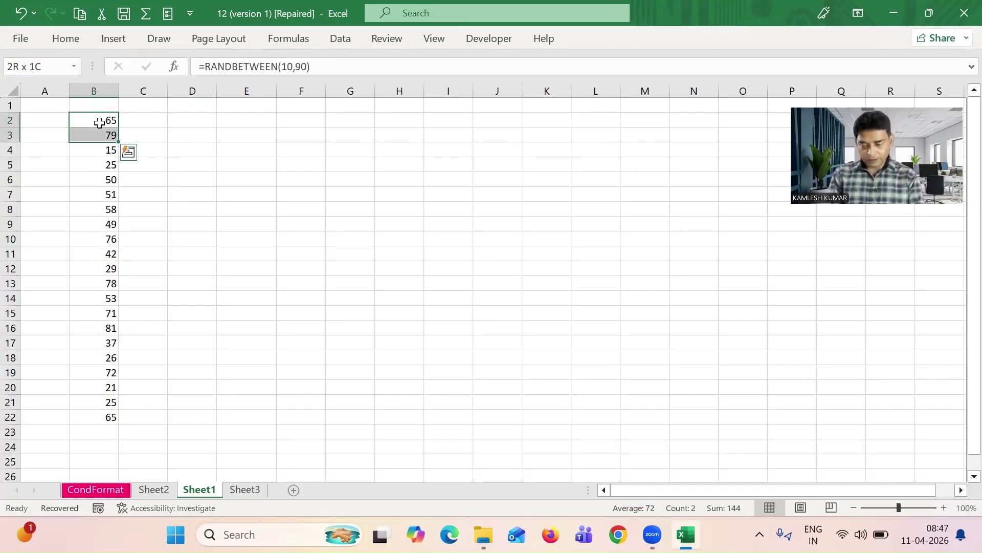
pyautogui.hotkey('ctrl', 'c')
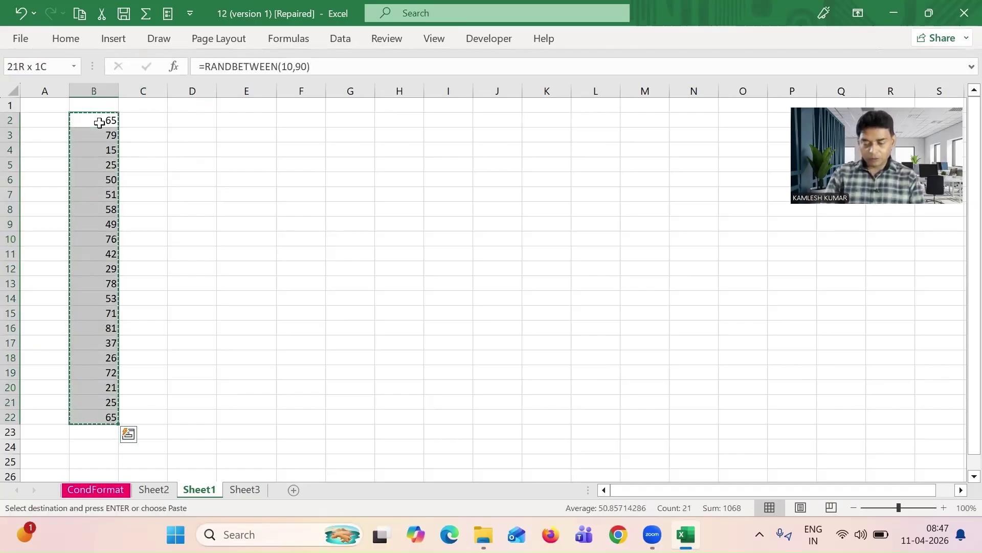
# Paste the copied numbers as values only, starting at cell D2.
pyautogui.press('Right')
pyautogui.press('Right')
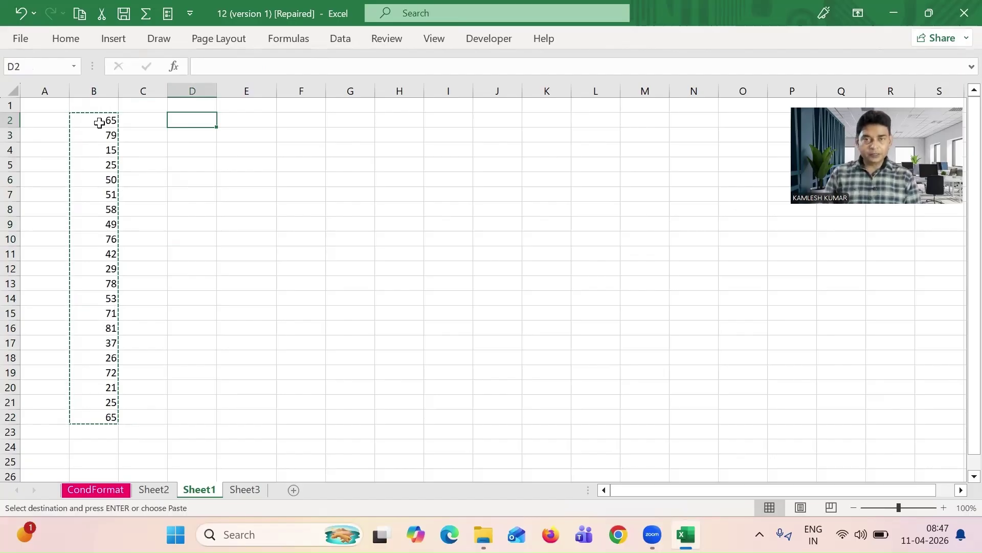
pyautogui.rightClick(201, 123)
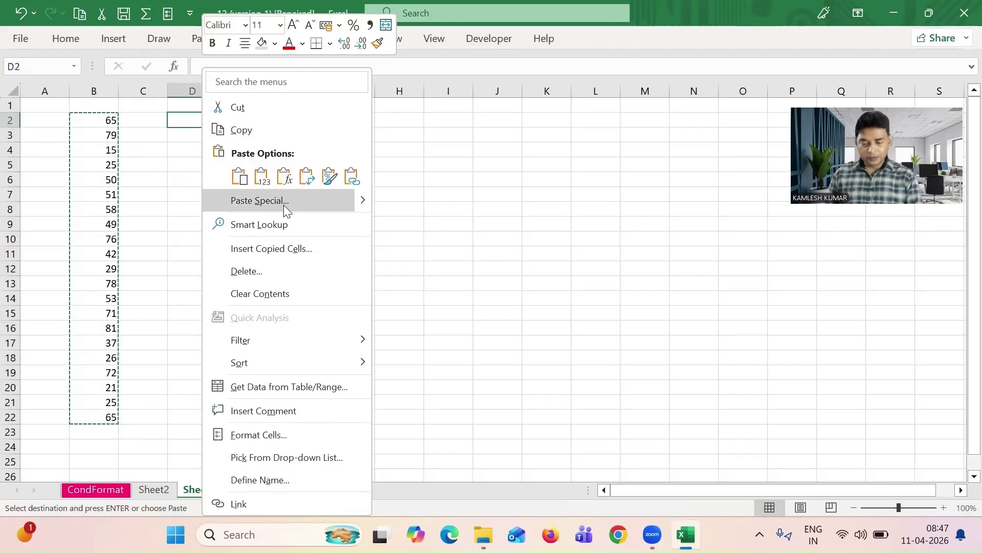
pyautogui.moveTo(362, 207)
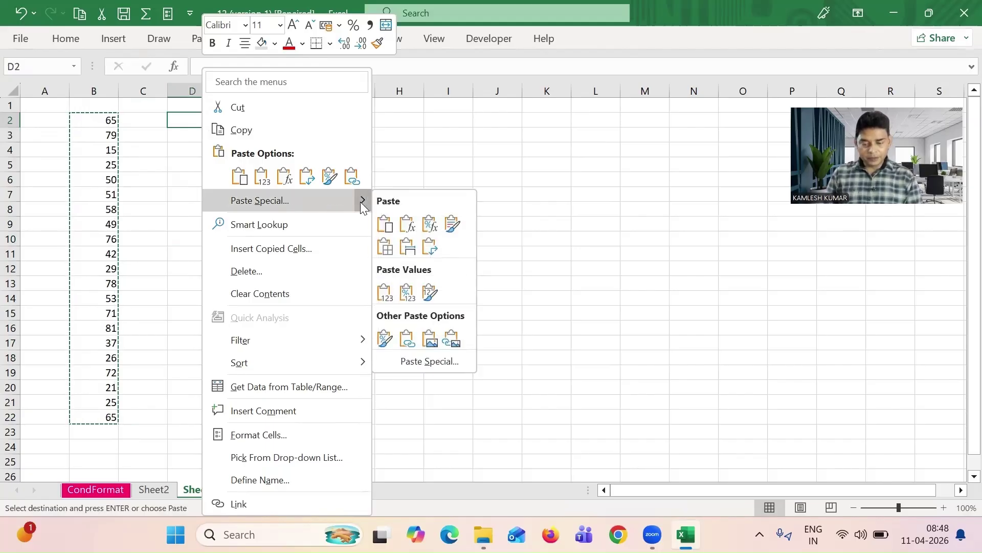
pyautogui.click(385, 294)
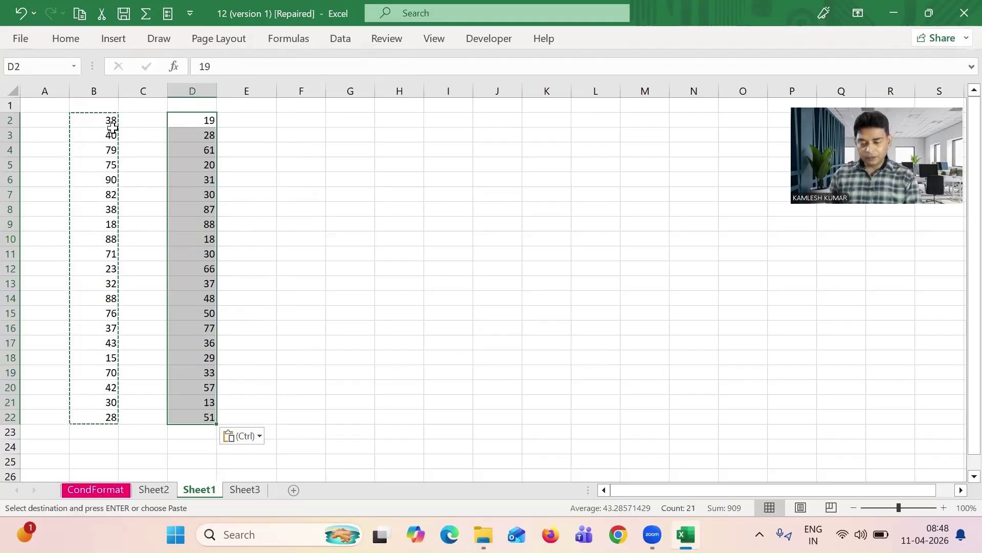
pyautogui.click(245, 258)
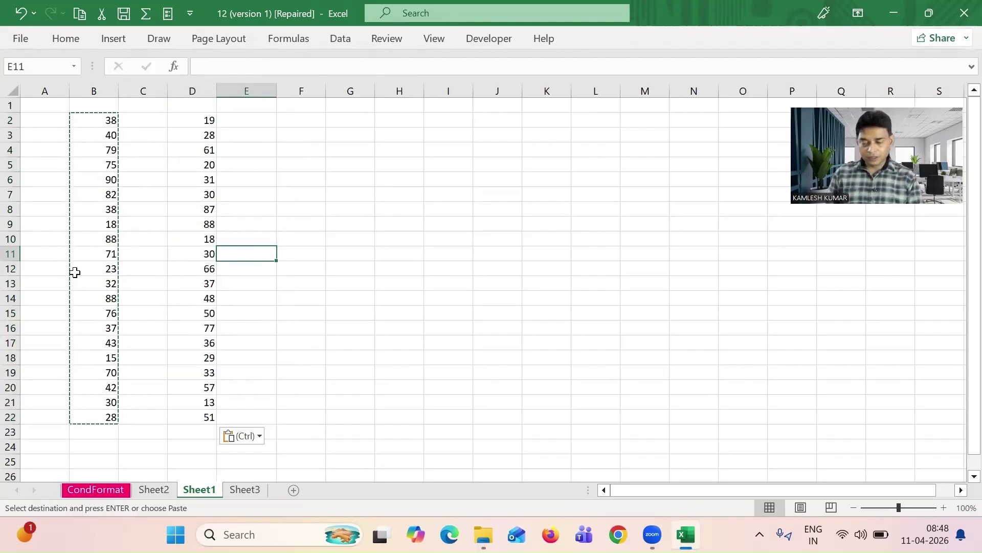
# Clear the RANDBETWEEN formulas from column B, emptying cells B2 to B25.
pyautogui.click(86, 120)
pyautogui.hotkey('shift', 'Down')
pyautogui.hotkey('shift', 'Down')
pyautogui.hotkey('shift', 'Down')
pyautogui.hotkey('shift', 'Down')
pyautogui.hotkey('shift', 'Down')
pyautogui.hotkey('shift', 'Down')
pyautogui.hotkey('shift', 'Down')
pyautogui.hotkey('shift', 'Down')
pyautogui.hotkey('shift', 'Down')
pyautogui.hotkey('shift', 'Down')
pyautogui.hotkey('shift', 'Down')
pyautogui.hotkey('shift', 'Down')
pyautogui.hotkey('shift', 'Down')
pyautogui.hotkey('shift', 'Down')
pyautogui.hotkey('shift', 'Down')
pyautogui.hotkey('shift', 'Down')
pyautogui.hotkey('shift', 'Down')
pyautogui.hotkey('shift', 'Down')
pyautogui.hotkey('shift', 'Down')
pyautogui.hotkey('shift', 'Down')
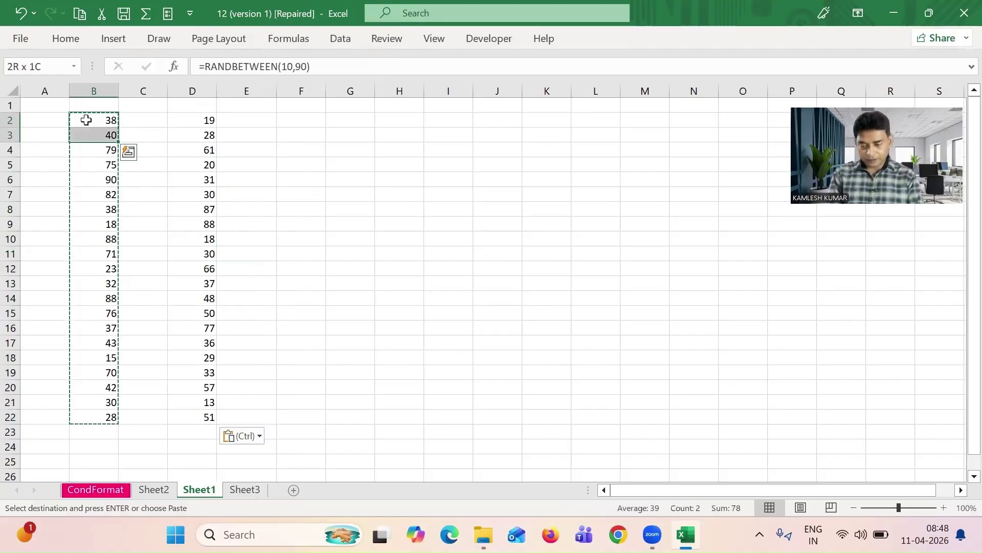
pyautogui.press('Delete')
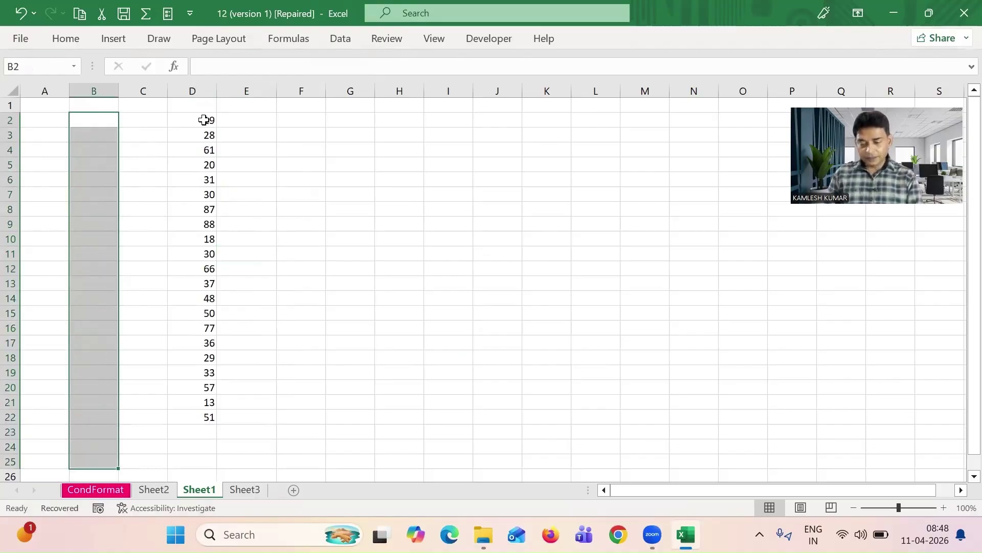
# Test whether the pasted values in column D still recalculate by entering hjkfjh in B7, and remove that text again.
pyautogui.click(196, 177)
pyautogui.press('Down')
pyautogui.press('Down')
pyautogui.press('Down')
pyautogui.click(104, 189)
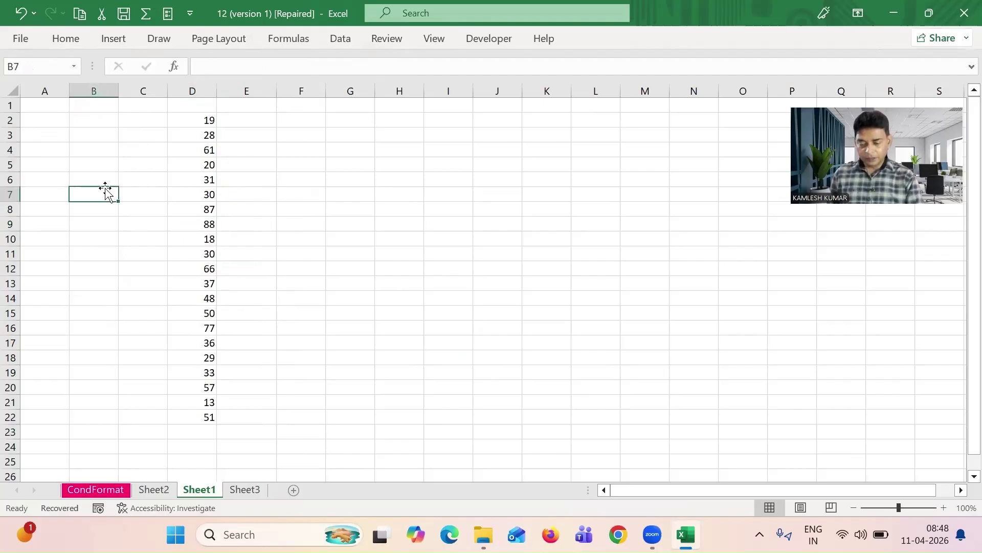
pyautogui.write('hjkfjh')
pyautogui.press('Return')
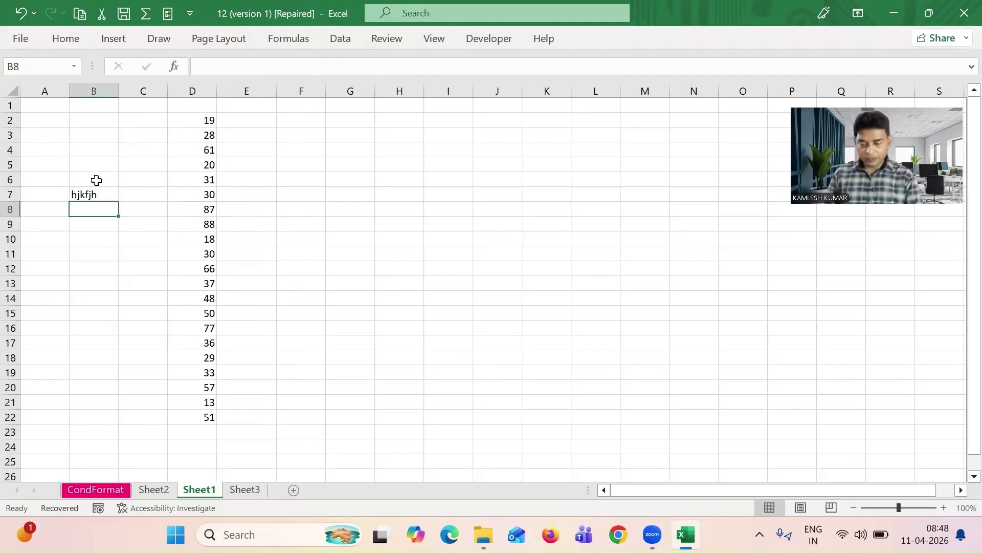
pyautogui.click(90, 195)
pyautogui.press('Delete')
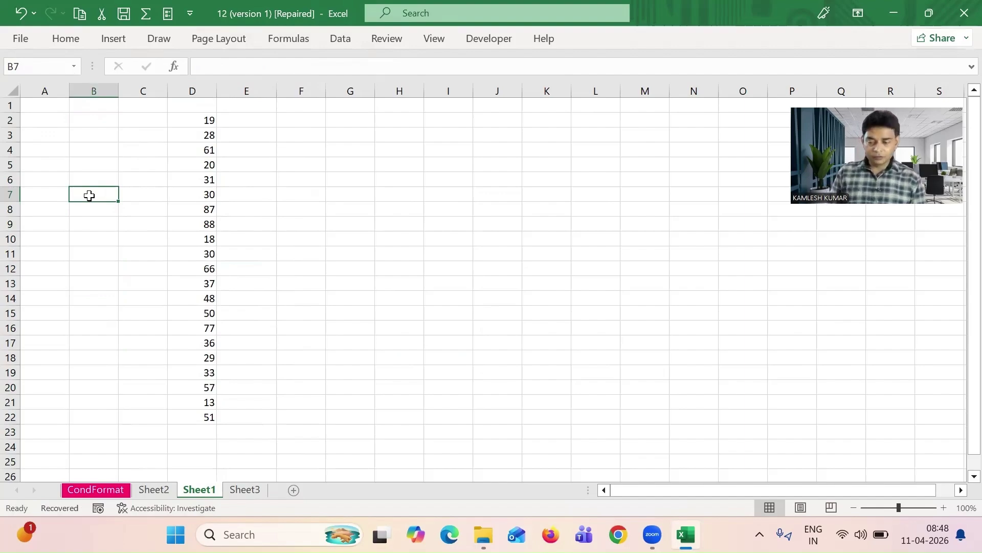
# Delete two empty columns in front of the numbers, starting at column A, to shift the numbers into column B.
pyautogui.click(51, 87)
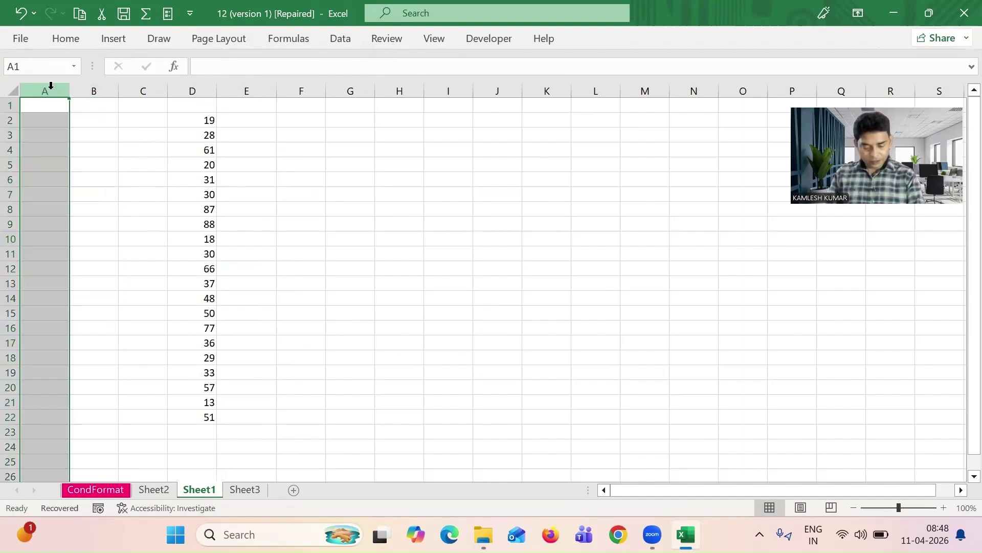
pyautogui.hotkey('ctrl', '-')
pyautogui.hotkey('ctrl', '-')
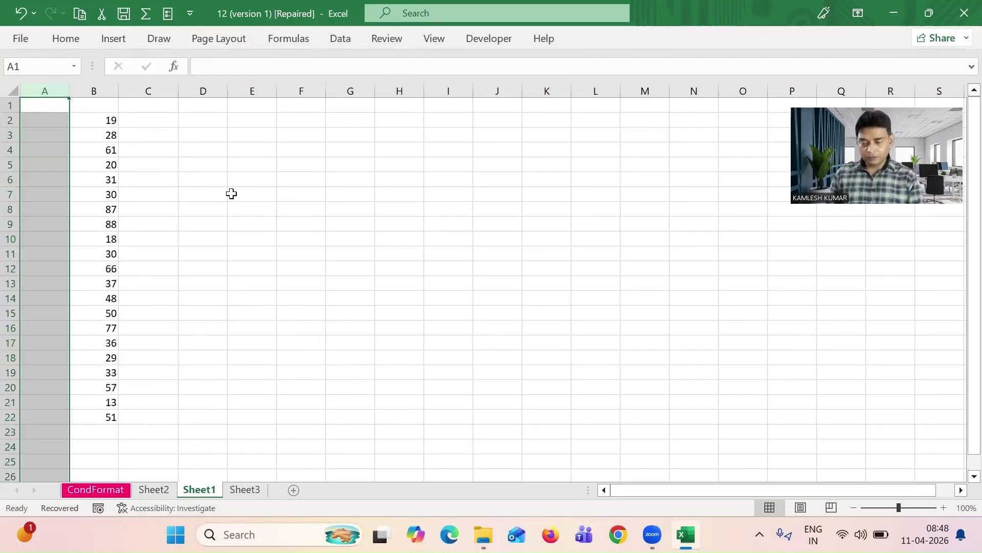
pyautogui.click(170, 229)
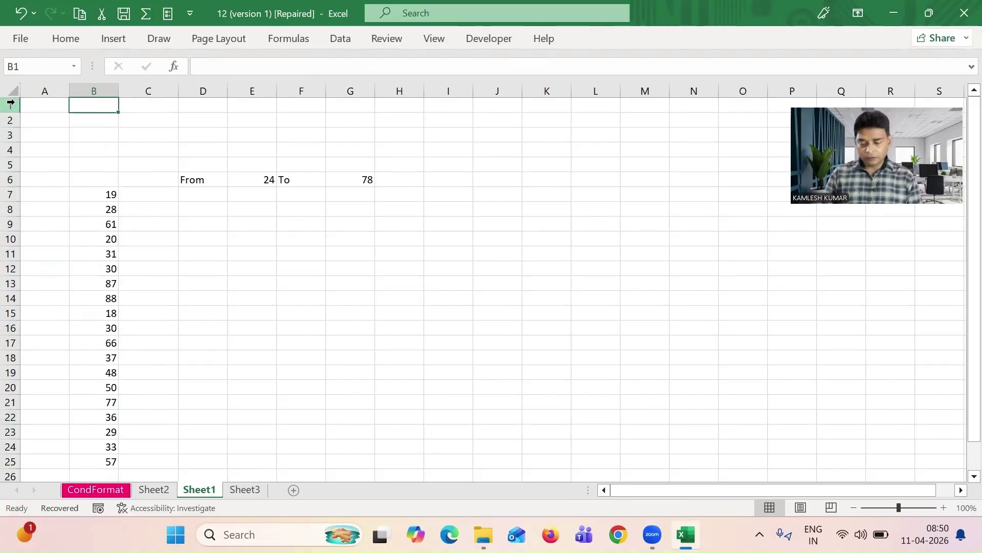
# Examine the numbers in B7:B25 and the From and To limits in cells E6 and G6.
pyautogui.click(100, 204)
pyautogui.press('Down')
pyautogui.press('Down')
pyautogui.press('Down')
pyautogui.press('Down')
pyautogui.press('Down')
pyautogui.press('Up')
pyautogui.press('Up')
pyautogui.press('Up')
pyautogui.press('Up')
pyautogui.press('Up')
pyautogui.press('Up')
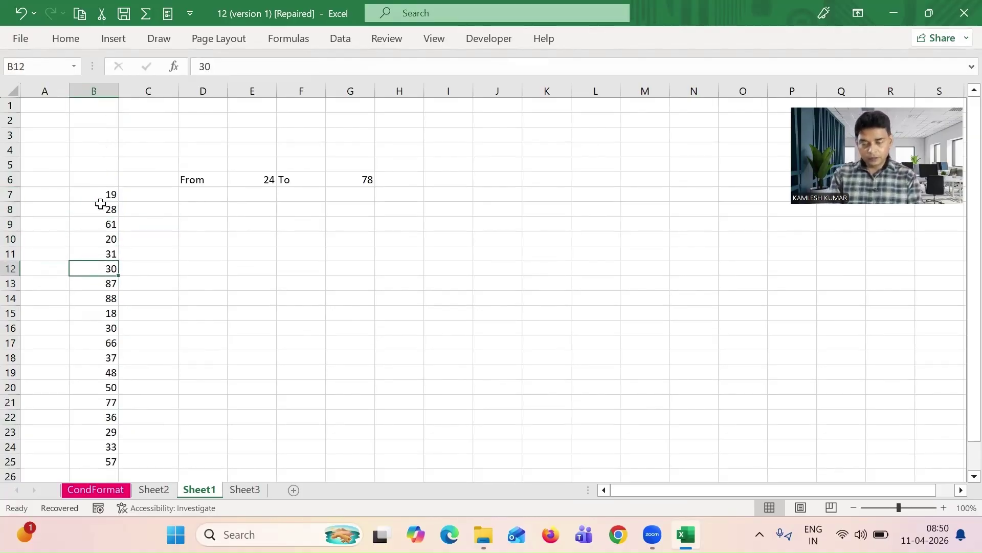
pyautogui.hotkey('shift', 'Down')
pyautogui.hotkey('shift', 'Down')
pyautogui.hotkey('shift', 'Down')
pyautogui.hotkey('shift', 'Down')
pyautogui.hotkey('shift', 'Down')
pyautogui.hotkey('shift', 'Down')
pyautogui.hotkey('shift', 'Down')
pyautogui.hotkey('shift', 'Down')
pyautogui.hotkey('shift', 'Down')
pyautogui.hotkey('shift', 'Down')
pyautogui.hotkey('shift', 'Down')
pyautogui.hotkey('shift', 'Down')
pyautogui.hotkey('shift', 'Down')
pyautogui.hotkey('shift', 'Down')
pyautogui.hotkey('shift', 'Down')
pyautogui.hotkey('shift', 'Down')
pyautogui.hotkey('shift', 'Down')
pyautogui.hotkey('shift', 'Down')
pyautogui.hotkey('shift', 'Down')
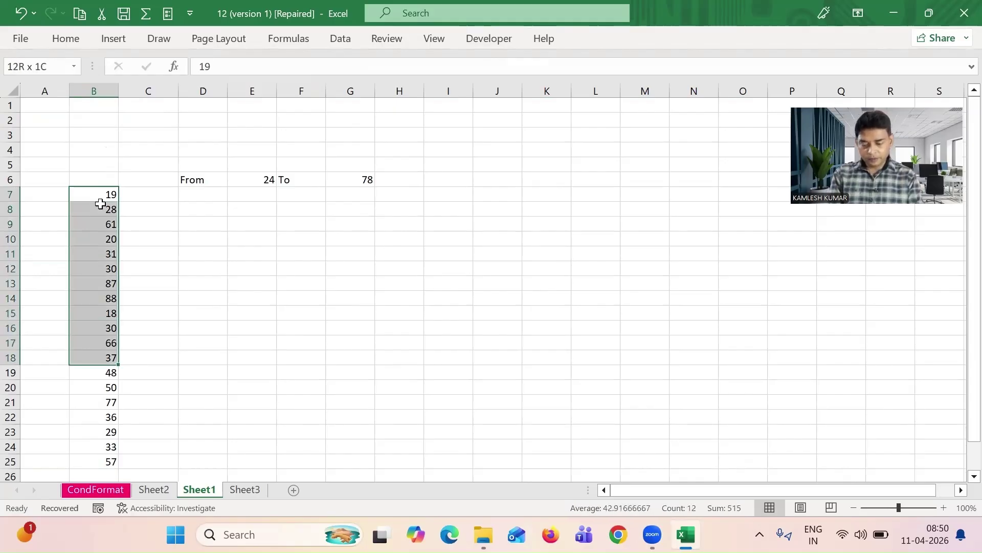
pyautogui.hotkey('shift', 'Up')
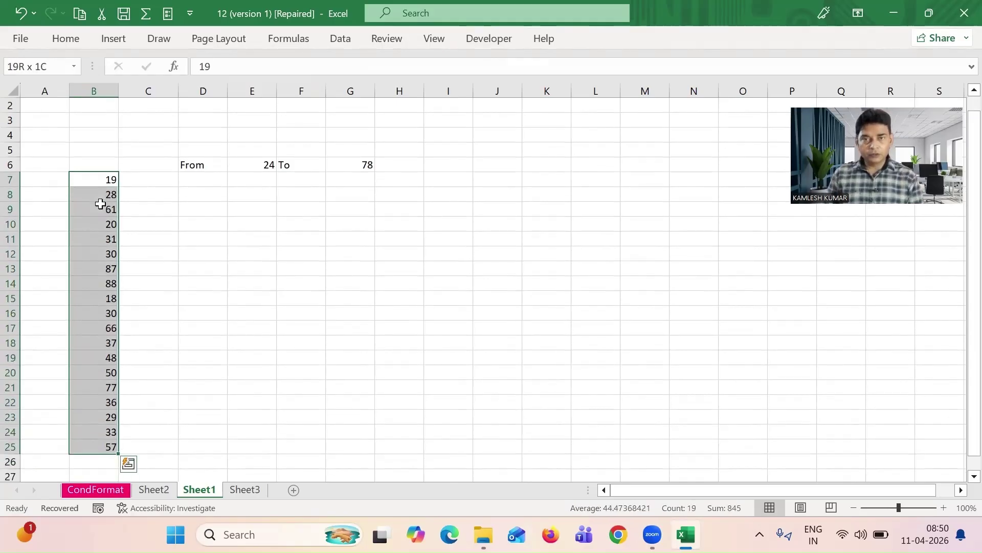
pyautogui.click(250, 159)
pyautogui.click(338, 161)
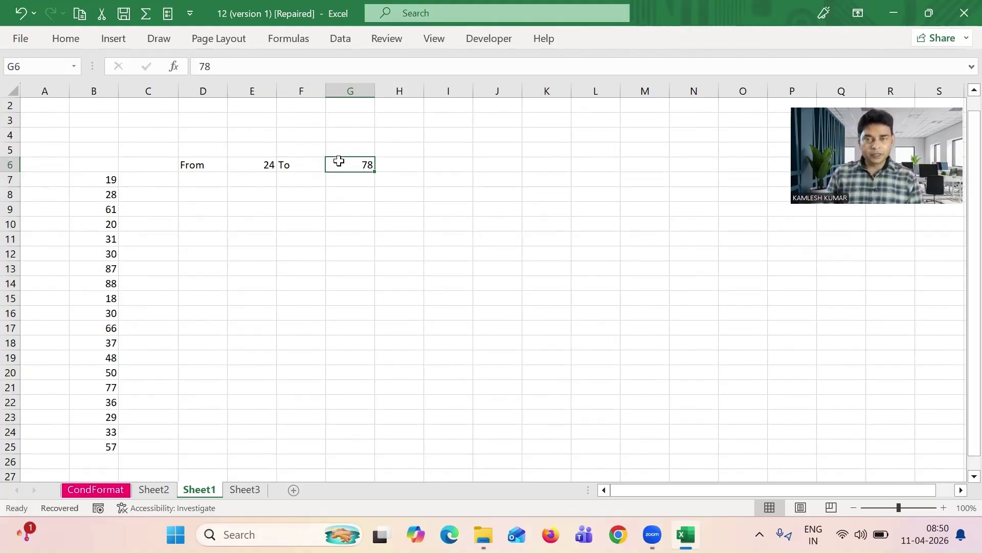
pyautogui.doubleClick(87, 193)
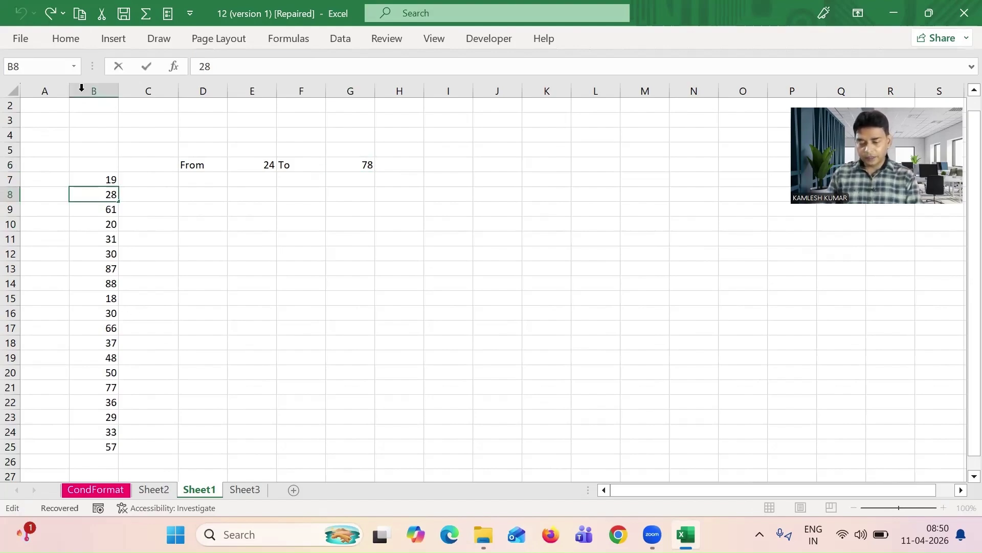
# Start a Between highlight rule of conditional formatting for the numbers in B7:B25.
pyautogui.click(99, 177)
pyautogui.hotkey('shift', 'Down')
pyautogui.hotkey('shift', 'Down')
pyautogui.hotkey('shift', 'Down')
pyautogui.hotkey('shift', 'Down')
pyautogui.hotkey('shift', 'Down')
pyautogui.hotkey('shift', 'Down')
pyautogui.hotkey('shift', 'Down')
pyautogui.hotkey('shift', 'Down')
pyautogui.hotkey('shift', 'Down')
pyautogui.hotkey('shift', 'Down')
pyautogui.hotkey('shift', 'Down')
pyautogui.hotkey('shift', 'Down')
pyautogui.hotkey('shift', 'Down')
pyautogui.hotkey('shift', 'Down')
pyautogui.hotkey('shift', 'Down')
pyautogui.hotkey('shift', 'Down')
pyautogui.hotkey('shift', 'Down')
pyautogui.hotkey('shift', 'Down')
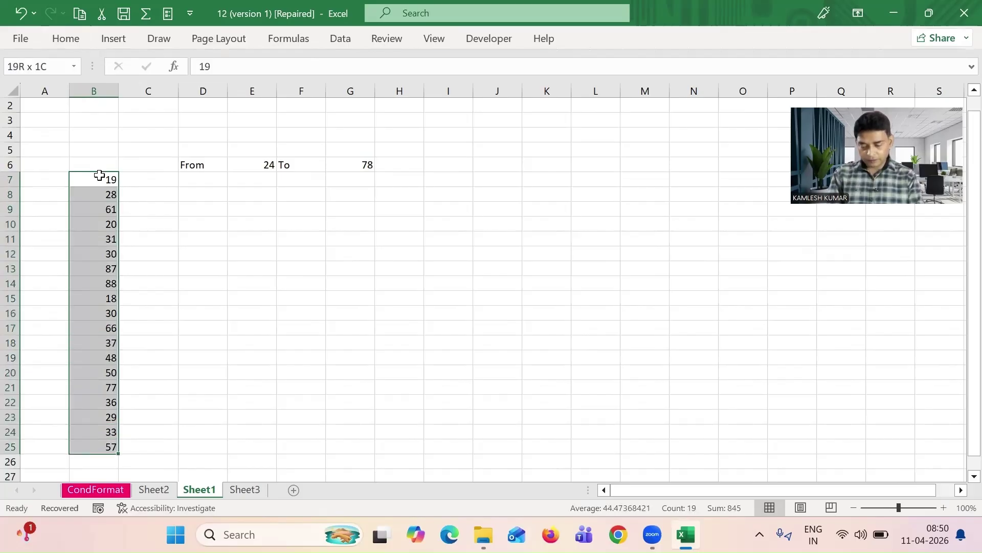
pyautogui.click(67, 41)
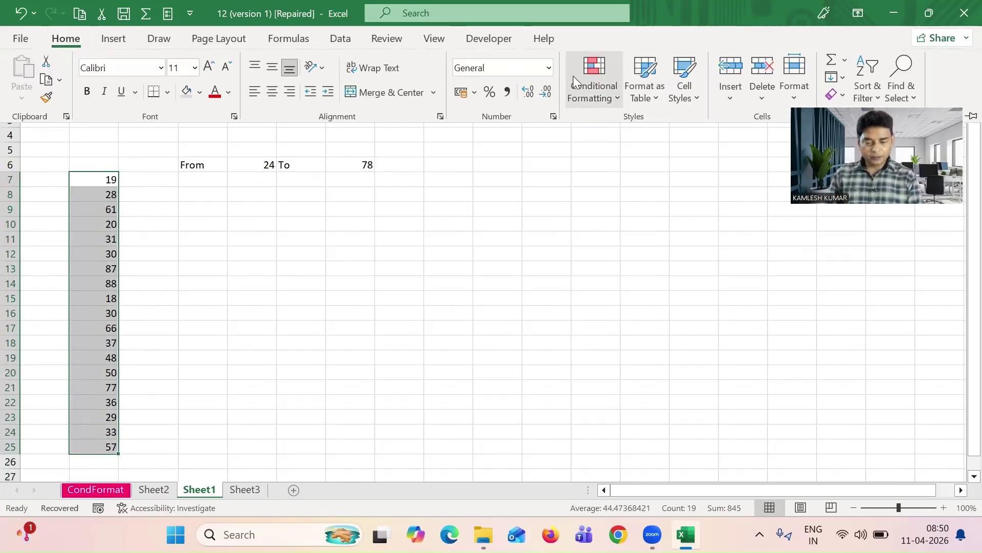
pyautogui.click(616, 99)
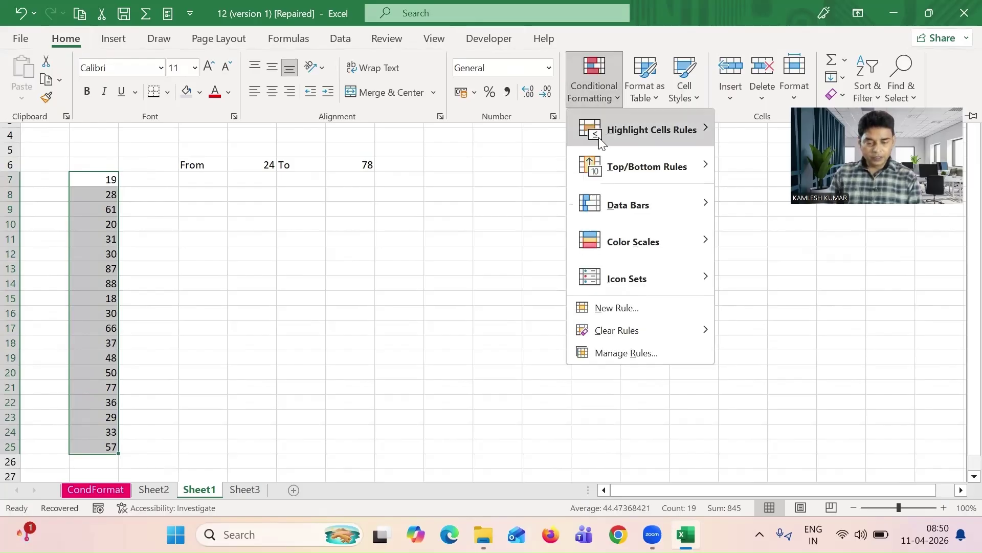
pyautogui.moveTo(598, 137)
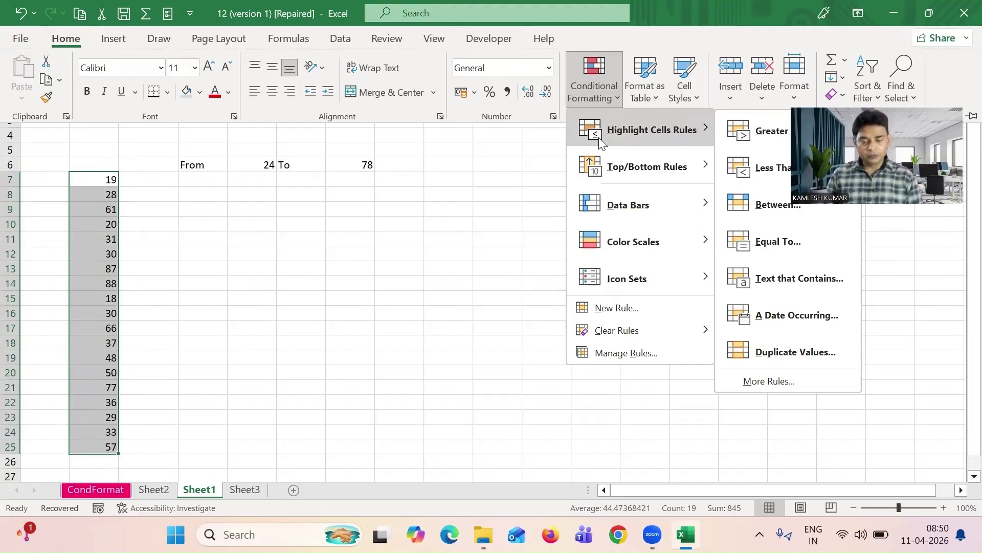
pyautogui.click(791, 204)
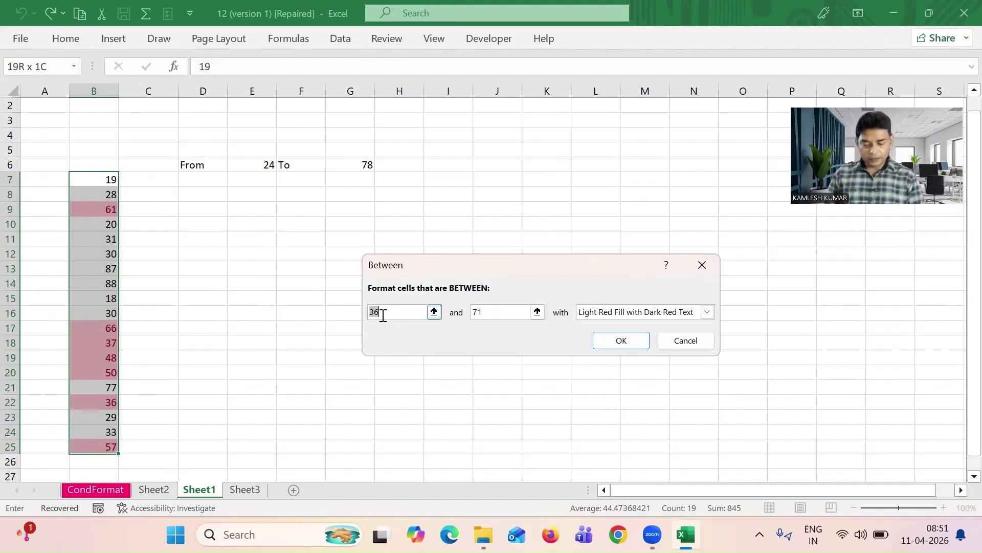
# Set the Between rule's limits to =$E$6 and =$G$6 and apply it with Light Red Fill with Dark Red Text.
pyautogui.press('BackSpace')
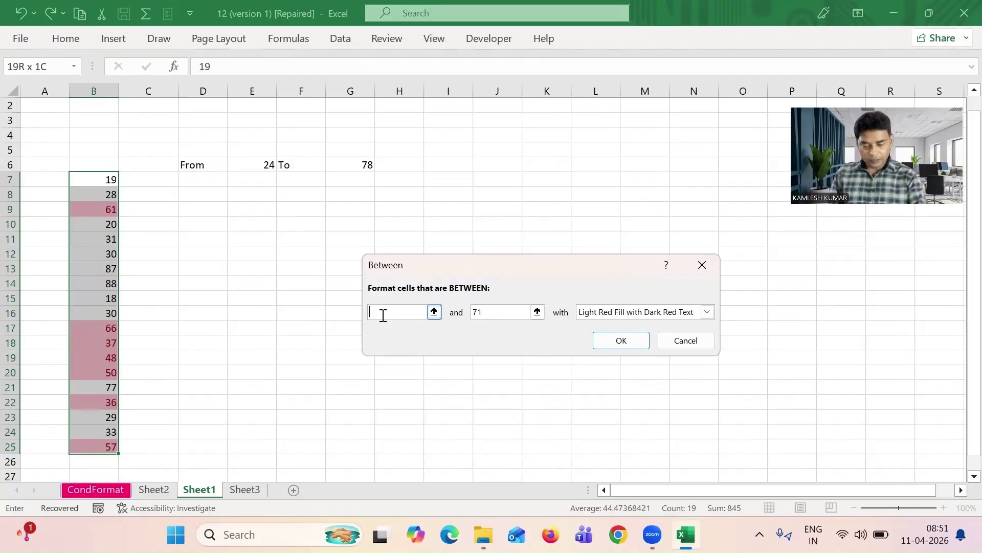
pyautogui.click(252, 165)
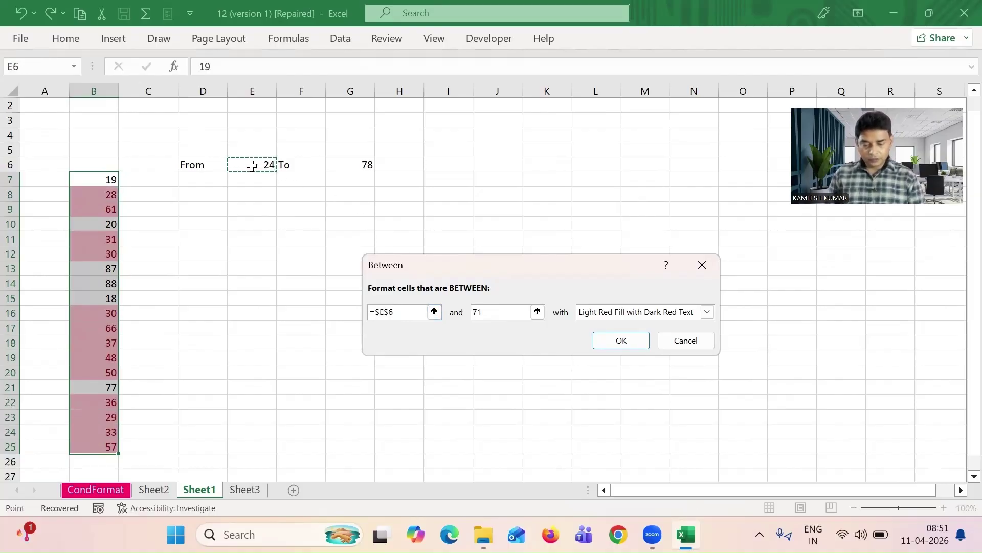
pyautogui.click(500, 311)
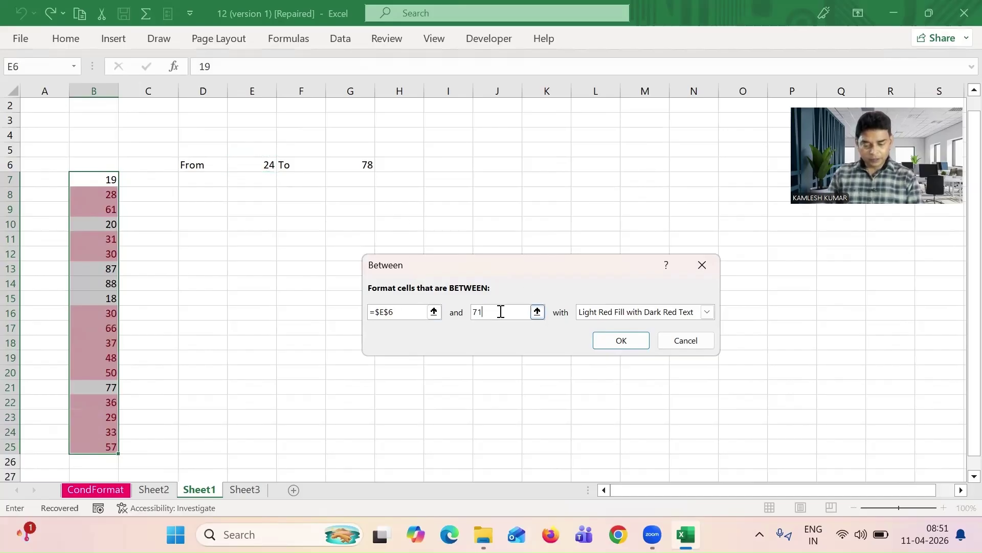
pyautogui.press('BackSpace')
pyautogui.press('BackSpace')
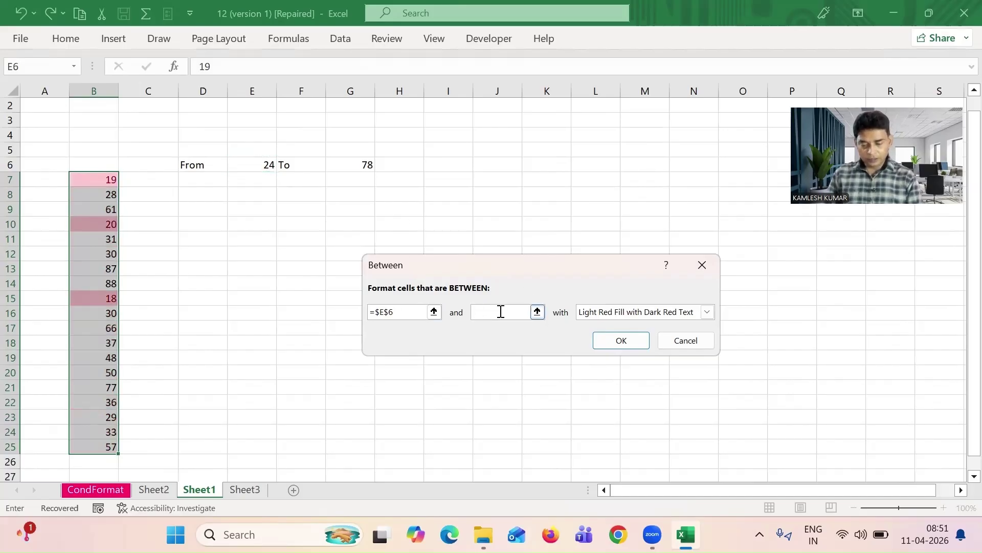
pyautogui.click(351, 166)
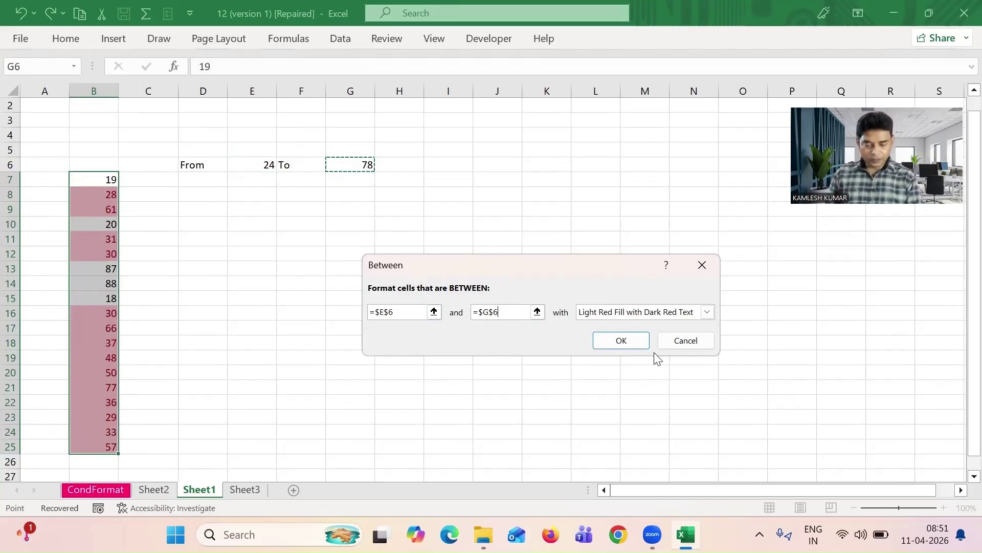
pyautogui.click(623, 341)
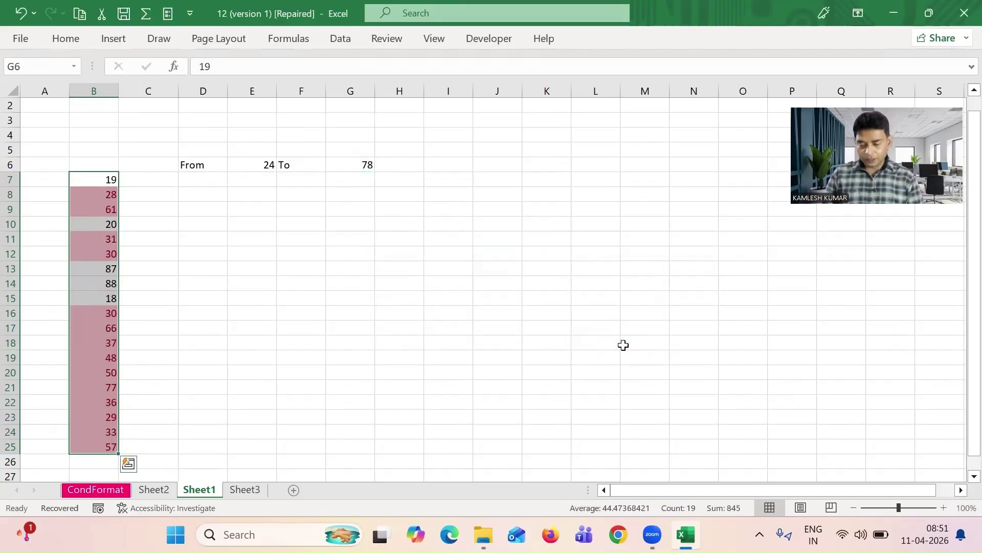
# Examine the cells of column B one by one to see which numbers the rule highlights.
pyautogui.click(98, 283)
pyautogui.press('Down')
pyautogui.press('Down')
pyautogui.press('Down')
pyautogui.press('Down')
pyautogui.press('Down')
pyautogui.press('Down')
pyautogui.press('Down')
pyautogui.press('Down')
pyautogui.press('Down')
pyautogui.press('Down')
pyautogui.press('Down')
pyautogui.press('Down')
pyautogui.press('Down')
pyautogui.press('Down')
pyautogui.press('Down')
pyautogui.press('Down')
pyautogui.press('Down')
pyautogui.press('Down')
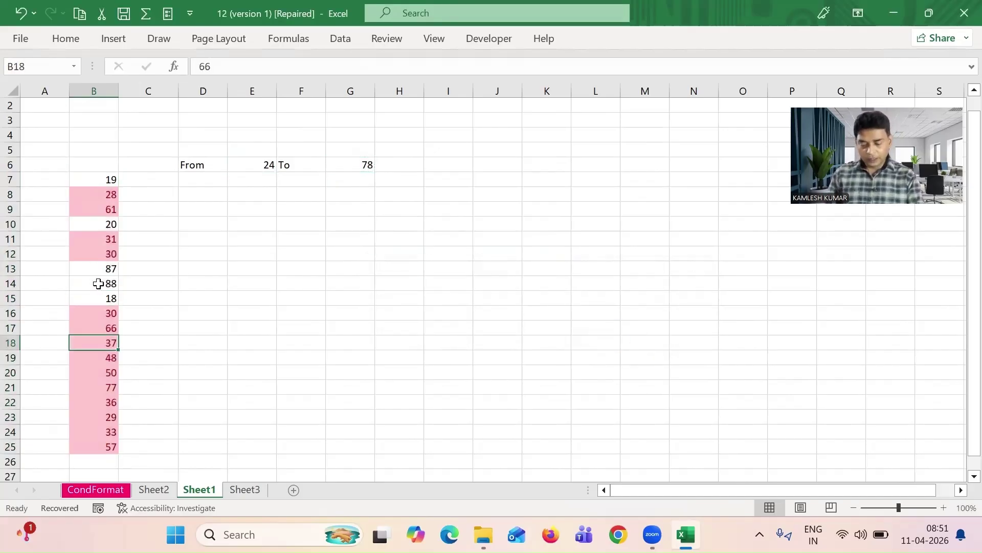
# Examine the highlighted and unhighlighted numbers up column B against the From limit in cell E6.
pyautogui.press('Up')
pyautogui.press('Up')
pyautogui.press('Up')
pyautogui.press('Up')
pyautogui.press('Up')
pyautogui.press('Up')
pyautogui.press('Up')
pyautogui.press('Up')
pyautogui.press('Up')
pyautogui.press('Up')
pyautogui.press('Up')
pyautogui.press('Up')
pyautogui.press('Up')
pyautogui.press('Up')
pyautogui.press('Up')
pyautogui.press('Up')
pyautogui.press('Up')
pyautogui.press('Up')
pyautogui.press('Up')
pyautogui.press('Up')
pyautogui.press('Down')
pyautogui.press('Down')
pyautogui.press('Down')
pyautogui.press('Down')
pyautogui.press('Down')
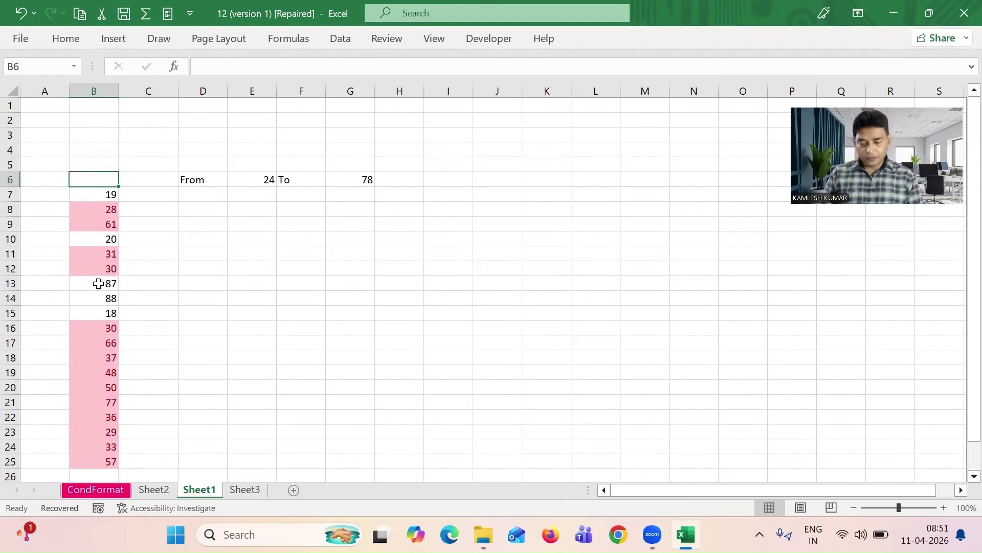
pyautogui.click(255, 175)
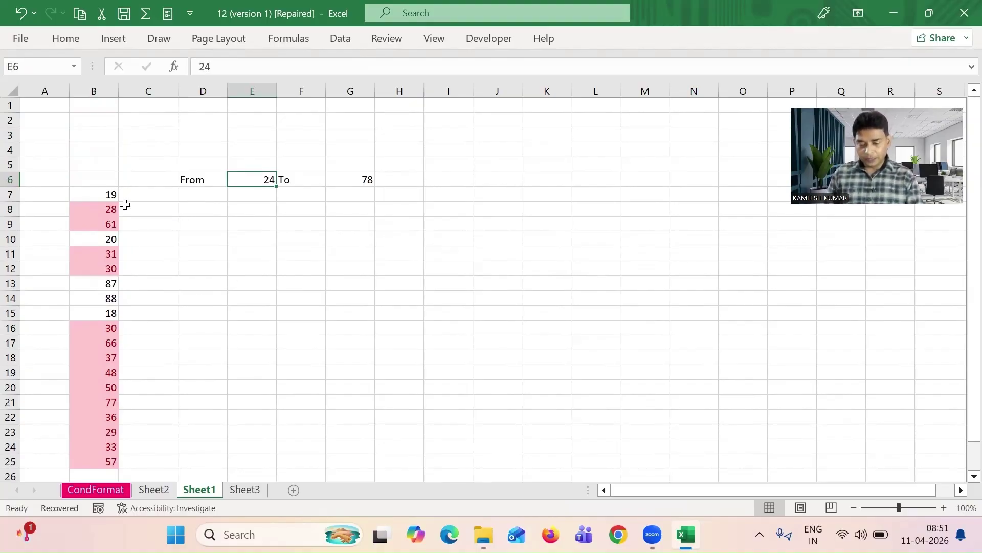
# Examine the whole number range B7:B25 and the highlight formatting of cell B8.
pyautogui.click(95, 191)
pyautogui.hotkey('shift', 'Down')
pyautogui.hotkey('shift', 'Down')
pyautogui.hotkey('shift', 'Down')
pyautogui.hotkey('shift', 'Down')
pyautogui.hotkey('shift', 'Down')
pyautogui.hotkey('shift', 'Down')
pyautogui.hotkey('shift', 'Down')
pyautogui.hotkey('shift', 'Down')
pyautogui.hotkey('shift', 'Down')
pyautogui.hotkey('shift', 'Down')
pyautogui.hotkey('shift', 'Down')
pyautogui.hotkey('shift', 'Down')
pyautogui.hotkey('shift', 'Down')
pyautogui.hotkey('shift', 'Down')
pyautogui.hotkey('shift', 'Down')
pyautogui.hotkey('shift', 'Down')
pyautogui.hotkey('shift', 'Down')
pyautogui.hotkey('shift', 'Down')
pyautogui.hotkey('shift', 'Down')
pyautogui.hotkey('shift', 'Down')
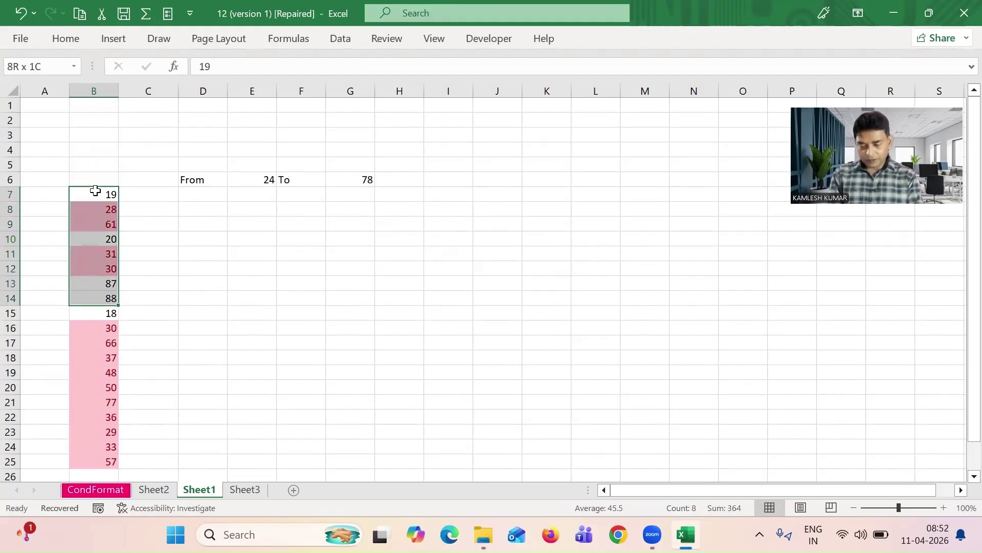
pyautogui.hotkey('shift', 'Up')
pyautogui.hotkey('shift', 'Up')
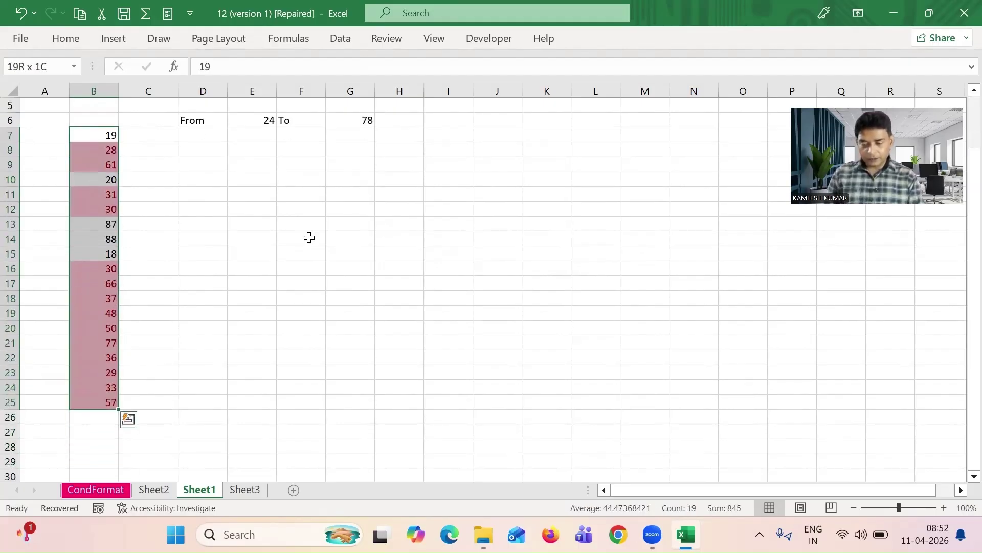
pyautogui.click(309, 237)
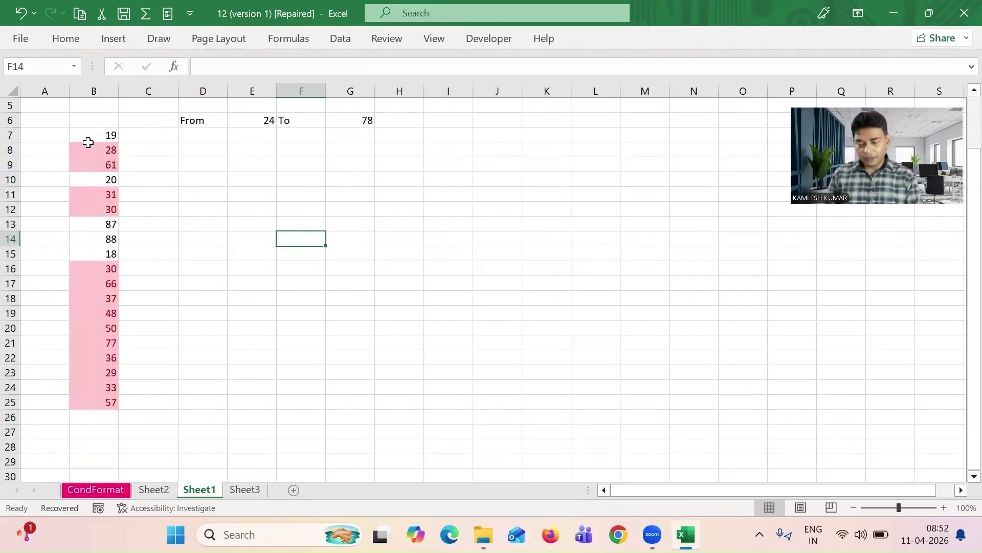
pyautogui.click(106, 150)
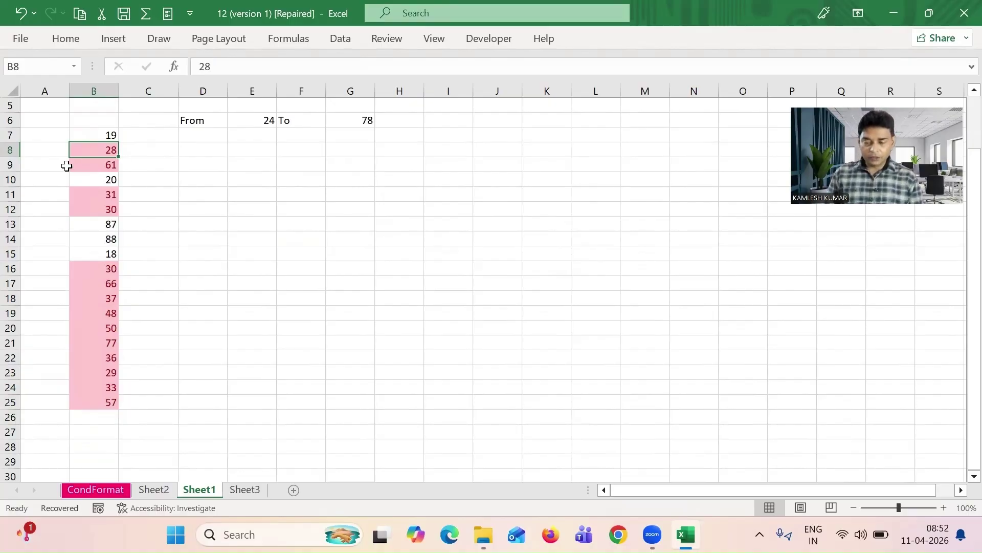
# Edit the Between rule for B7:B25 so highlighted numbers use a light blue font color, and apply it.
pyautogui.press('Up')
pyautogui.hotkey('shift', 'Down')
pyautogui.hotkey('shift', 'Down')
pyautogui.hotkey('shift', 'Down')
pyautogui.hotkey('shift', 'Down')
pyautogui.hotkey('shift', 'Down')
pyautogui.hotkey('shift', 'Down')
pyautogui.hotkey('shift', 'Down')
pyautogui.hotkey('shift', 'Down')
pyautogui.hotkey('shift', 'Down')
pyautogui.hotkey('shift', 'Down')
pyautogui.hotkey('shift', 'Down')
pyautogui.hotkey('shift', 'Down')
pyautogui.hotkey('shift', 'Down')
pyautogui.hotkey('shift', 'Down')
pyautogui.hotkey('shift', 'Down')
pyautogui.hotkey('shift', 'Down')
pyautogui.hotkey('shift', 'Down')
pyautogui.hotkey('shift', 'Down')
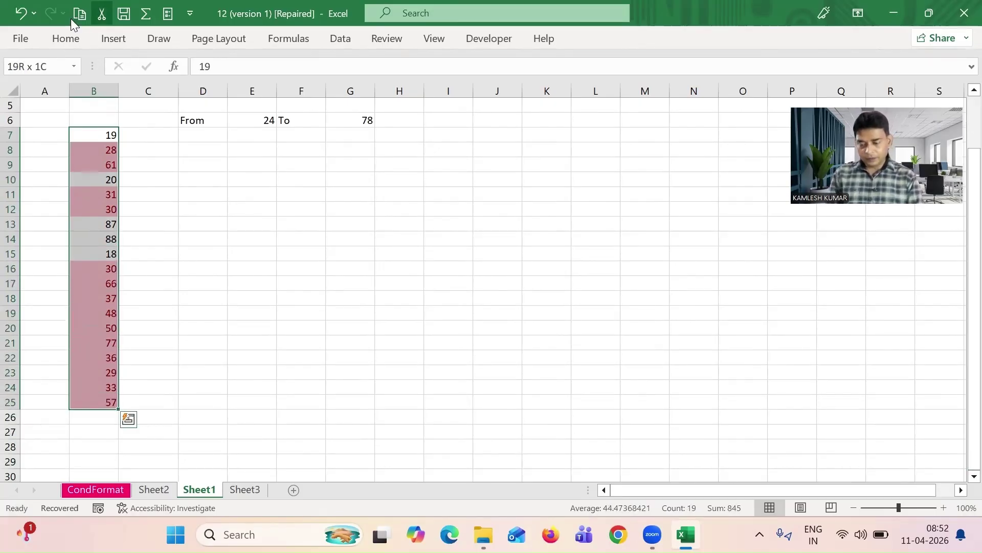
pyautogui.click(66, 38)
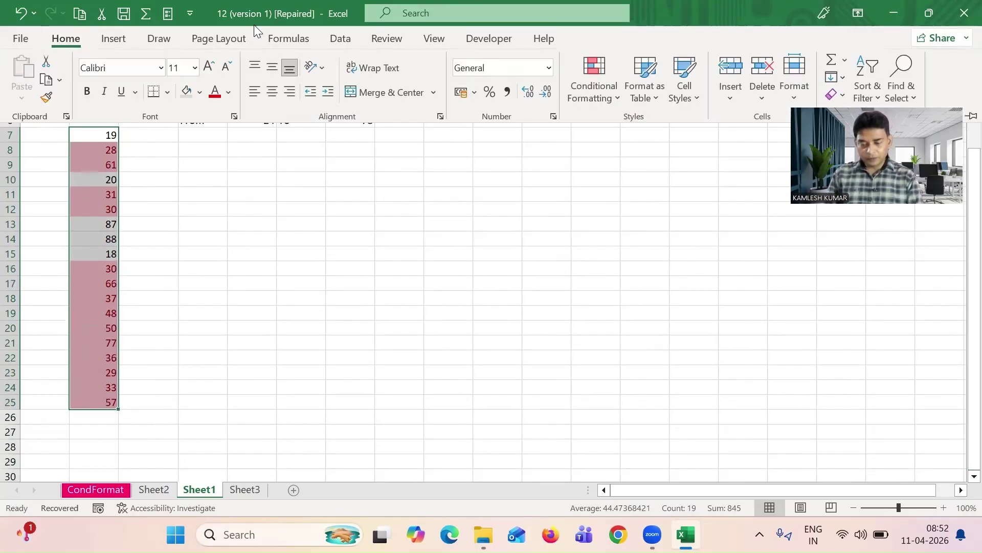
pyautogui.click(612, 108)
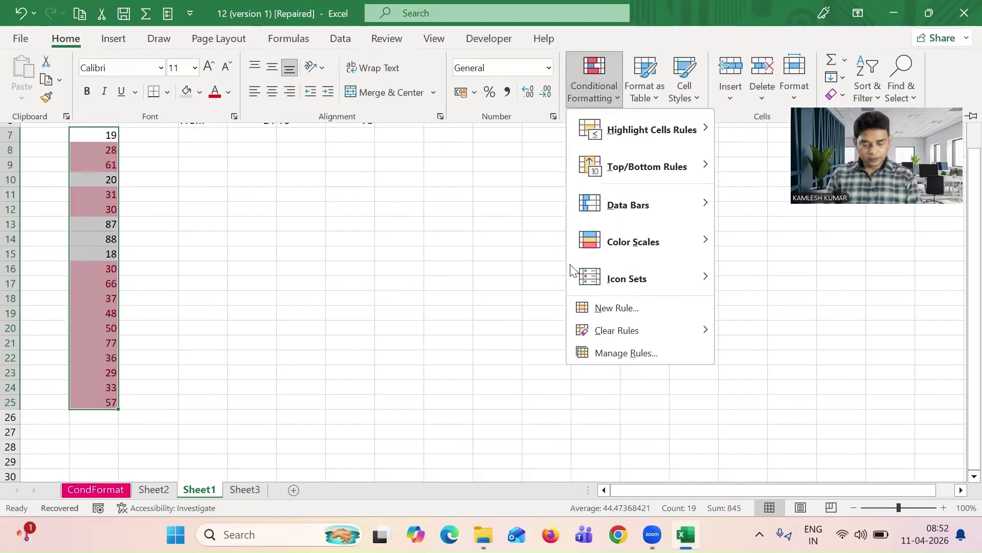
pyautogui.click(626, 352)
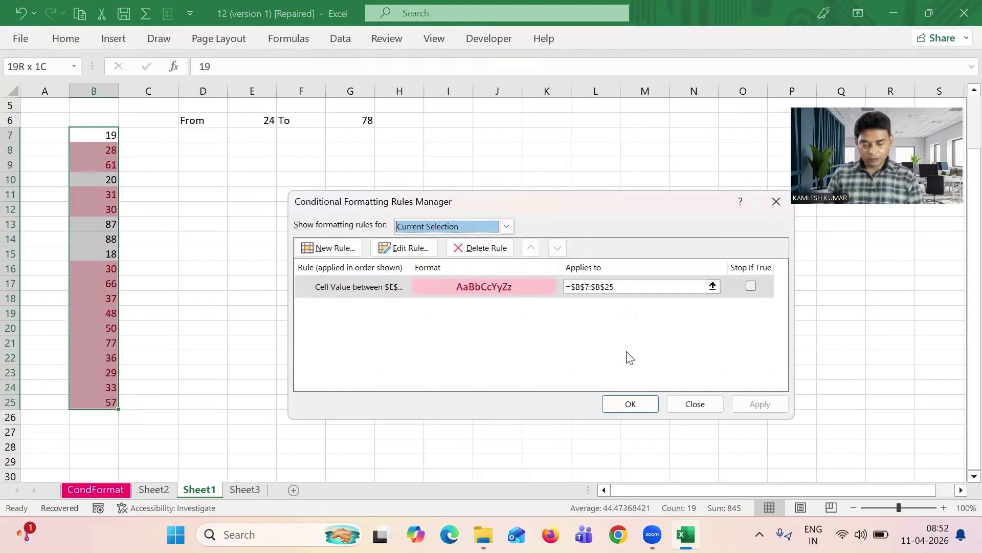
pyautogui.click(409, 250)
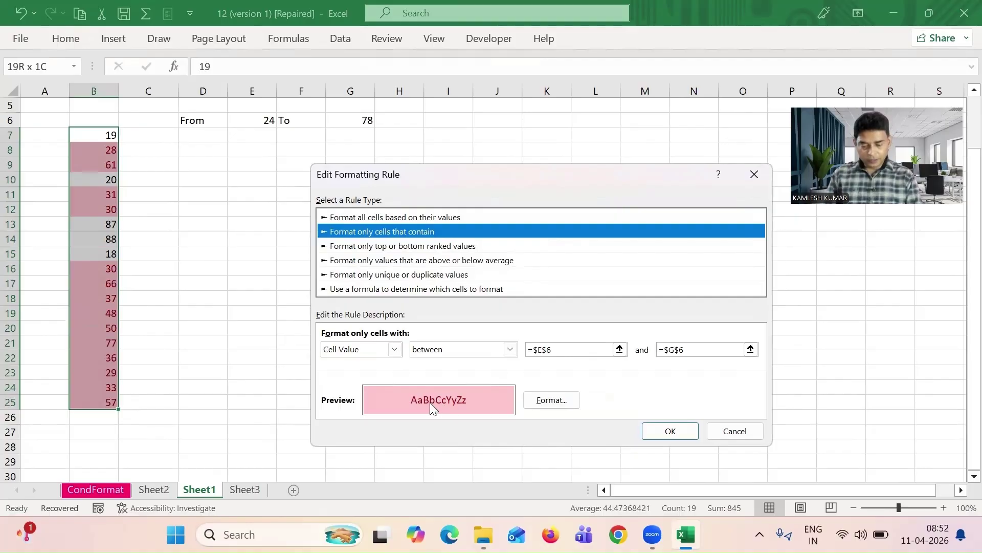
pyautogui.click(551, 399)
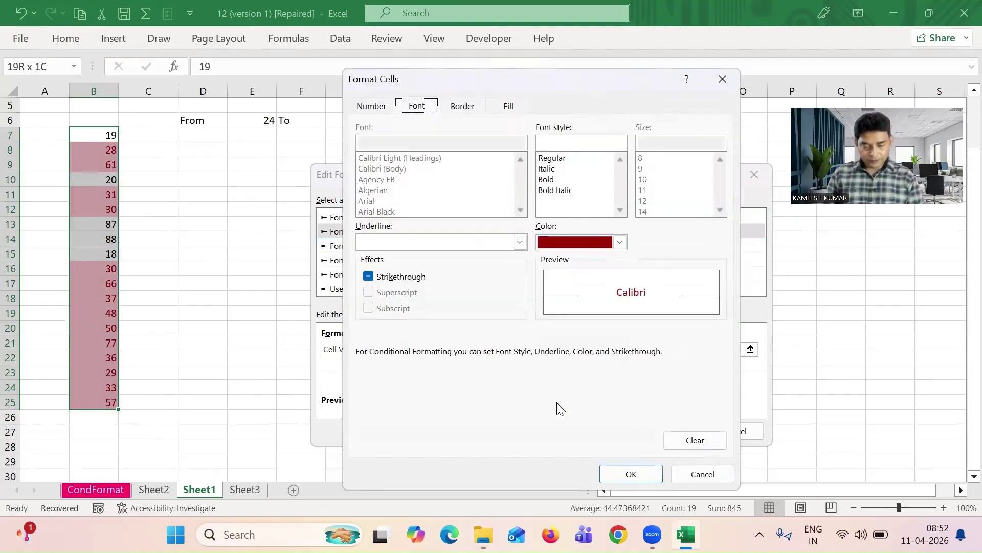
pyautogui.click(620, 242)
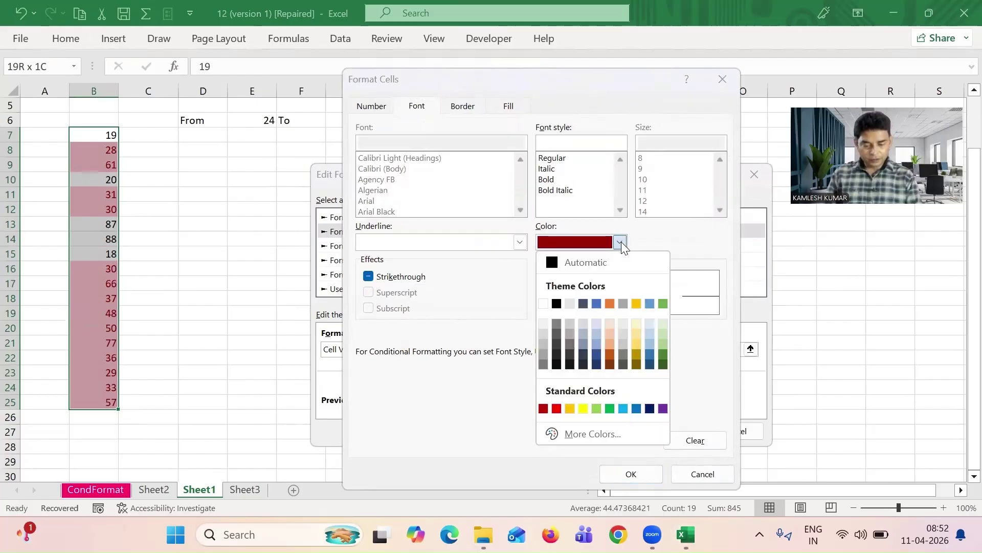
pyautogui.click(596, 346)
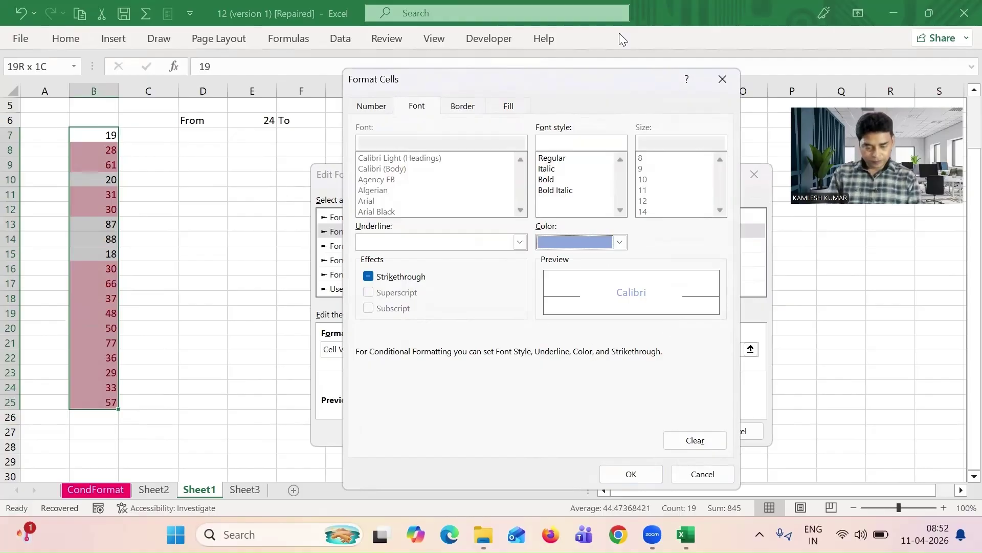
pyautogui.moveTo(621, 86); pyautogui.dragTo(620, 33)
pyautogui.click(625, 419)
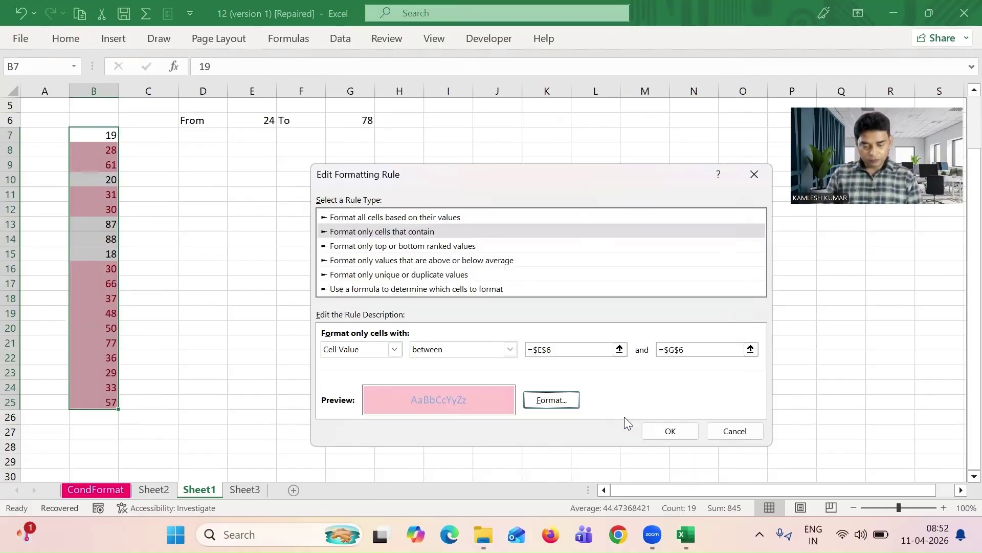
pyautogui.click(685, 433)
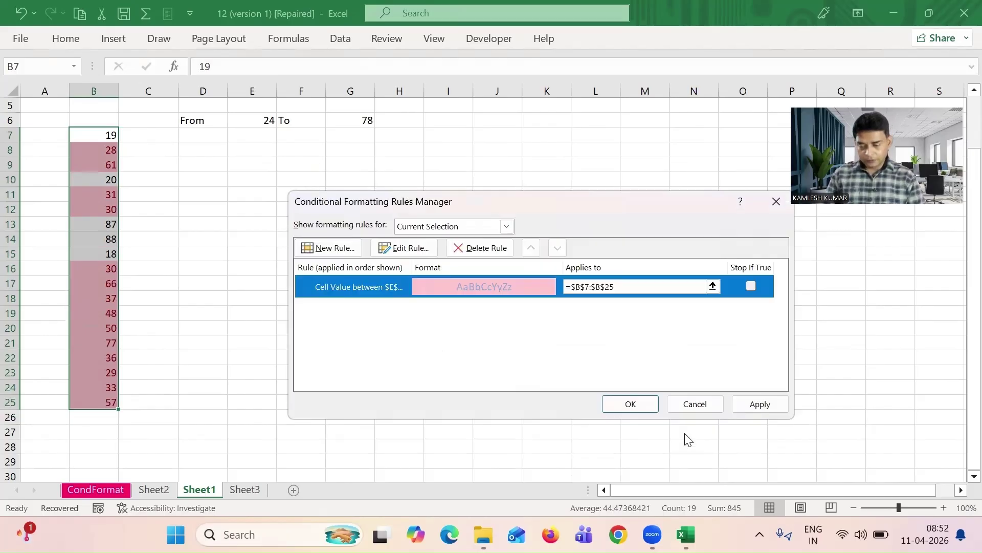
pyautogui.click(770, 402)
pyautogui.click(640, 403)
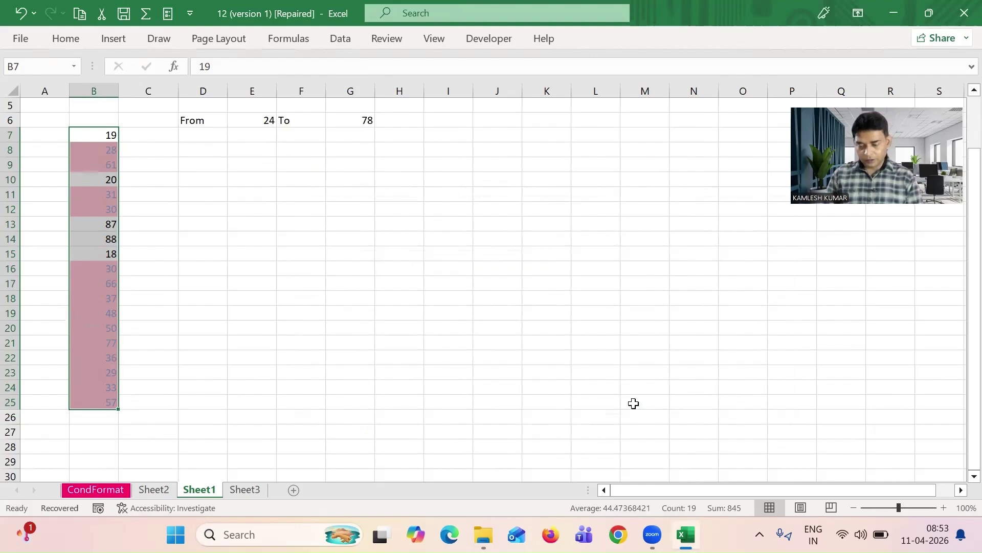
pyautogui.click(337, 270)
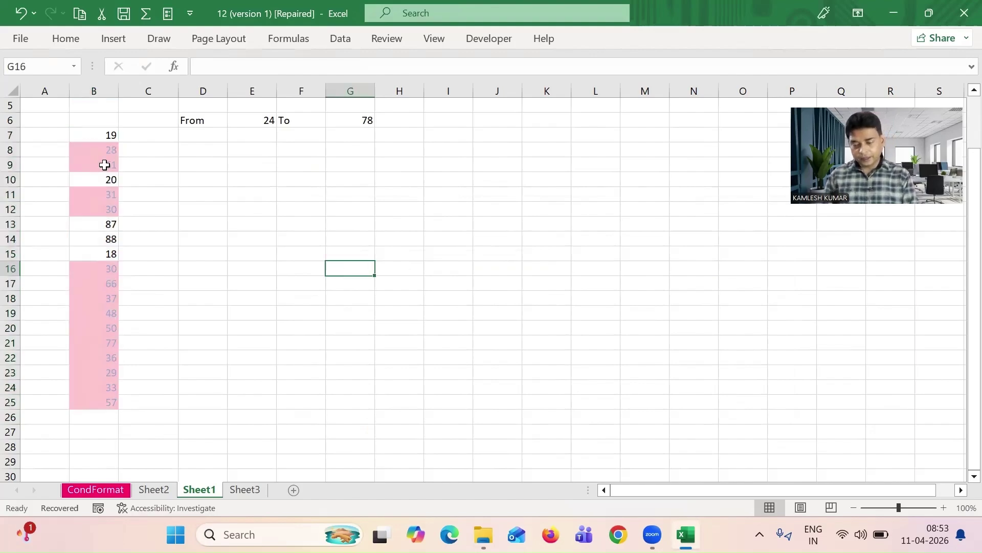
# Edit the Between rule for B7:B25 to use the Automatic font color, and apply it.
pyautogui.click(94, 148)
pyautogui.click(96, 166)
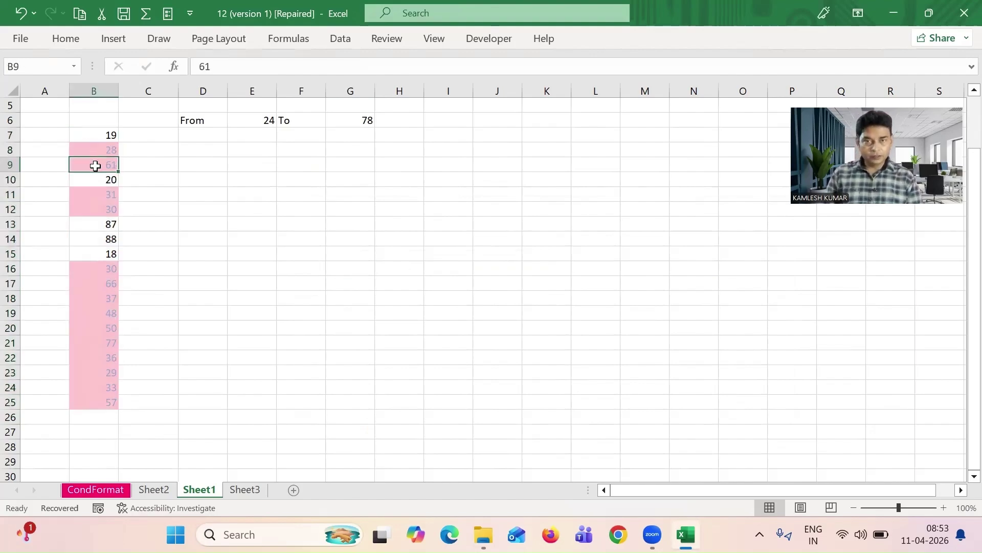
pyautogui.press('Up')
pyautogui.press('Up')
pyautogui.hotkey('shift', 'Down')
pyautogui.hotkey('shift', 'Down')
pyautogui.hotkey('shift', 'Down')
pyautogui.hotkey('shift', 'Down')
pyautogui.hotkey('shift', 'Down')
pyautogui.hotkey('shift', 'Down')
pyautogui.hotkey('shift', 'Down')
pyautogui.hotkey('shift', 'Down')
pyautogui.hotkey('shift', 'Down')
pyautogui.hotkey('shift', 'Down')
pyautogui.hotkey('shift', 'Down')
pyautogui.hotkey('shift', 'Down')
pyautogui.hotkey('shift', 'Down')
pyautogui.hotkey('shift', 'Down')
pyautogui.hotkey('shift', 'Down')
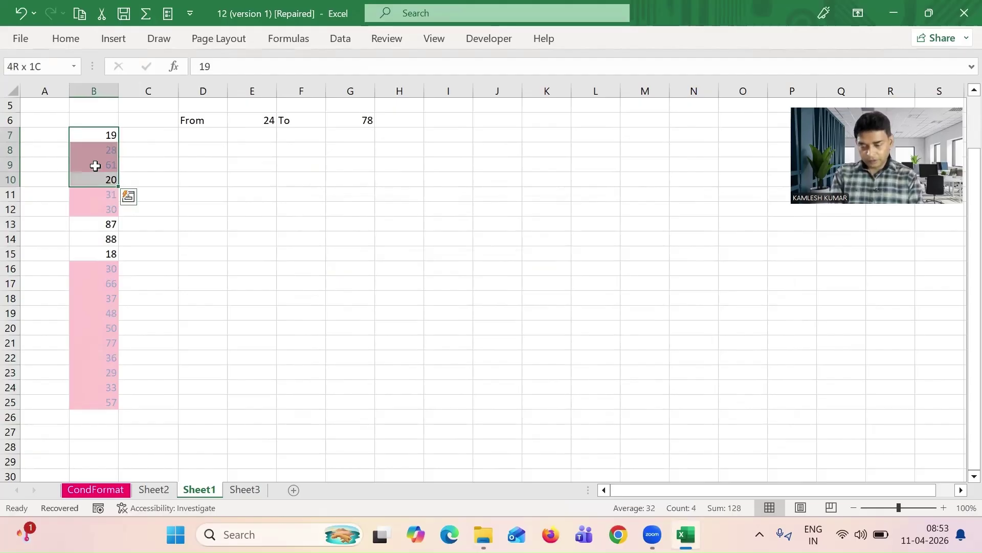
pyautogui.hotkey('shift', 'Down')
pyautogui.hotkey('shift', 'Down')
pyautogui.hotkey('shift', 'Down')
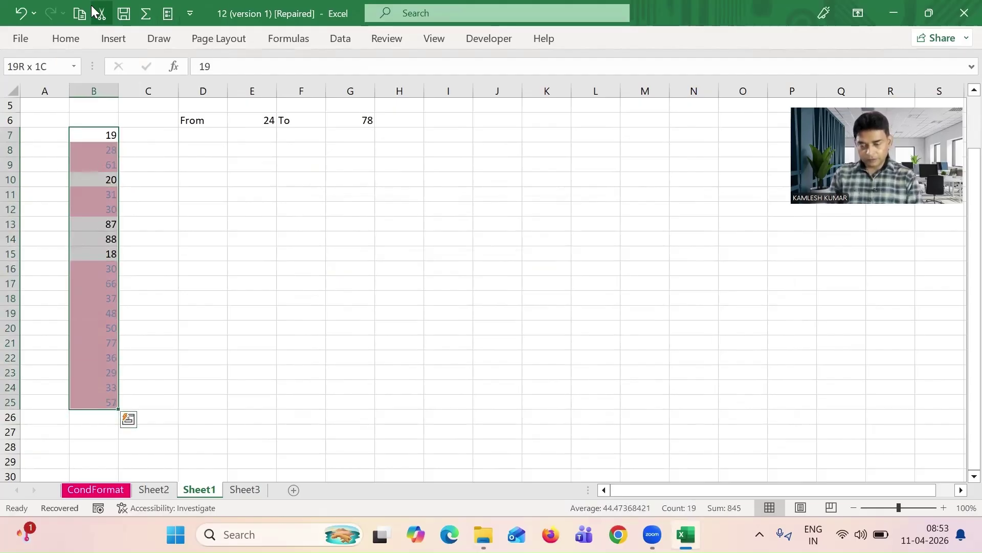
pyautogui.click(62, 42)
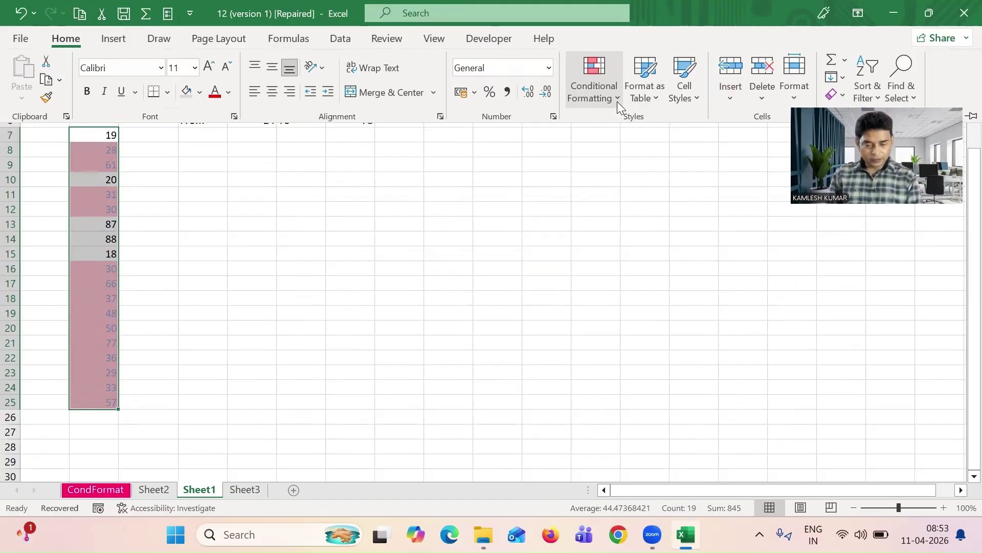
pyautogui.click(618, 102)
pyautogui.click(630, 355)
pyautogui.click(409, 249)
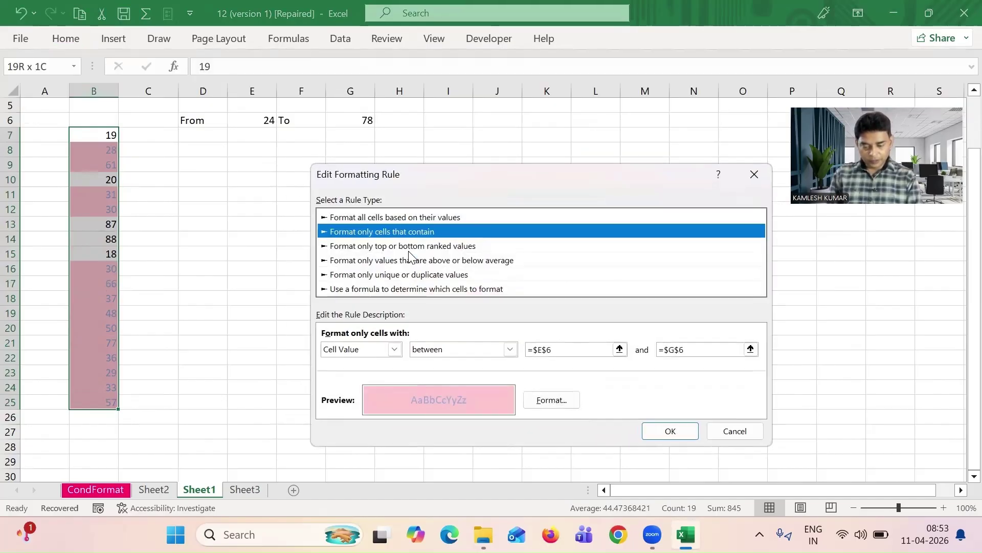
pyautogui.click(546, 400)
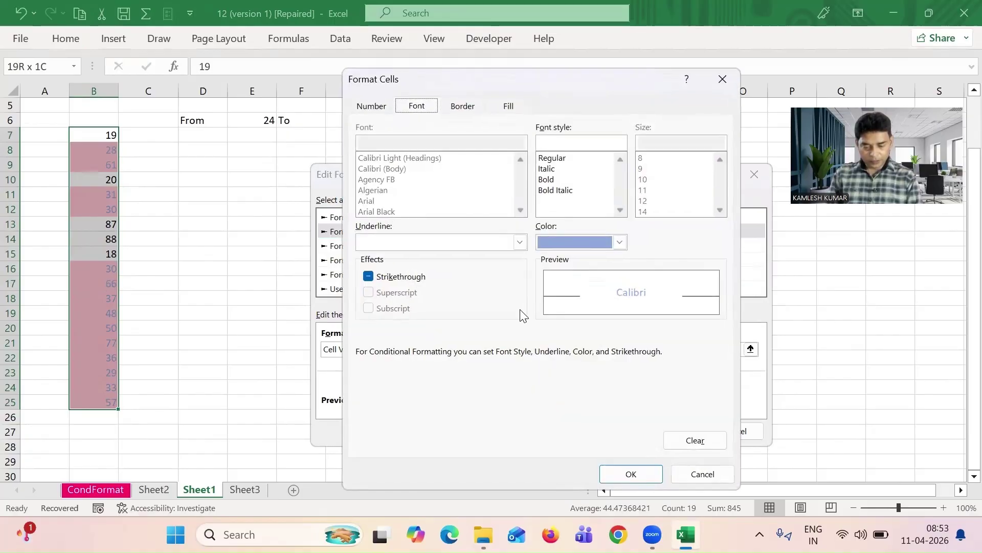
pyautogui.click(619, 242)
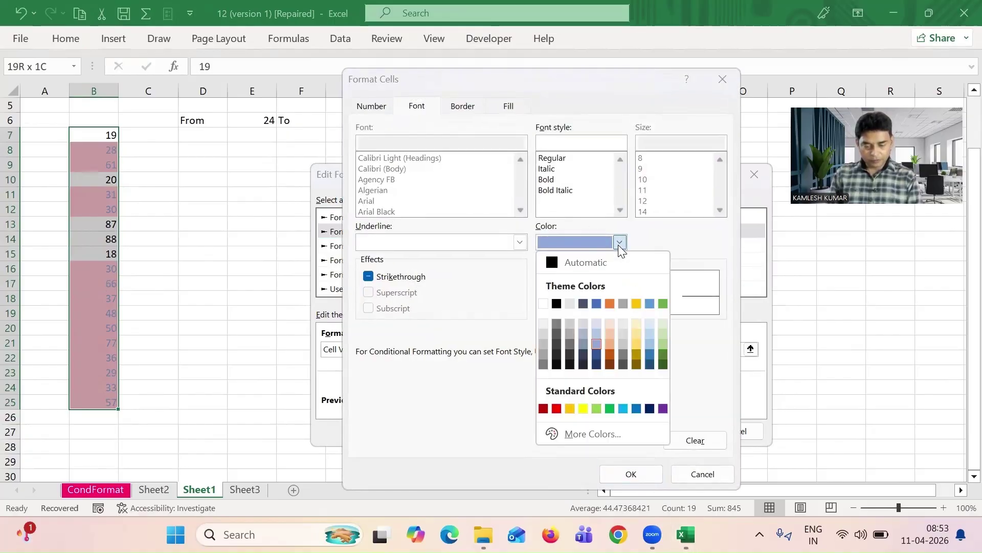
pyautogui.click(597, 267)
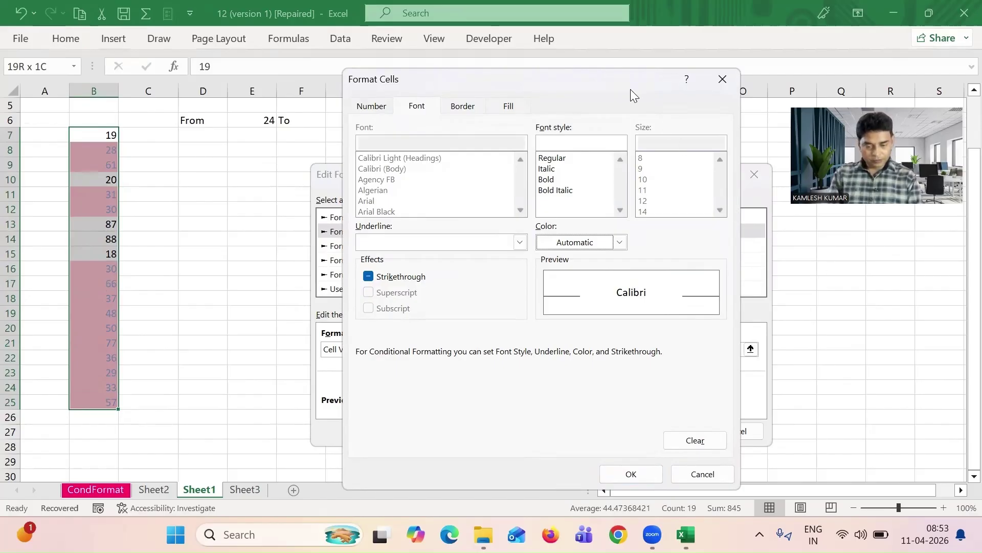
pyautogui.moveTo(631, 89); pyautogui.dragTo(633, 21)
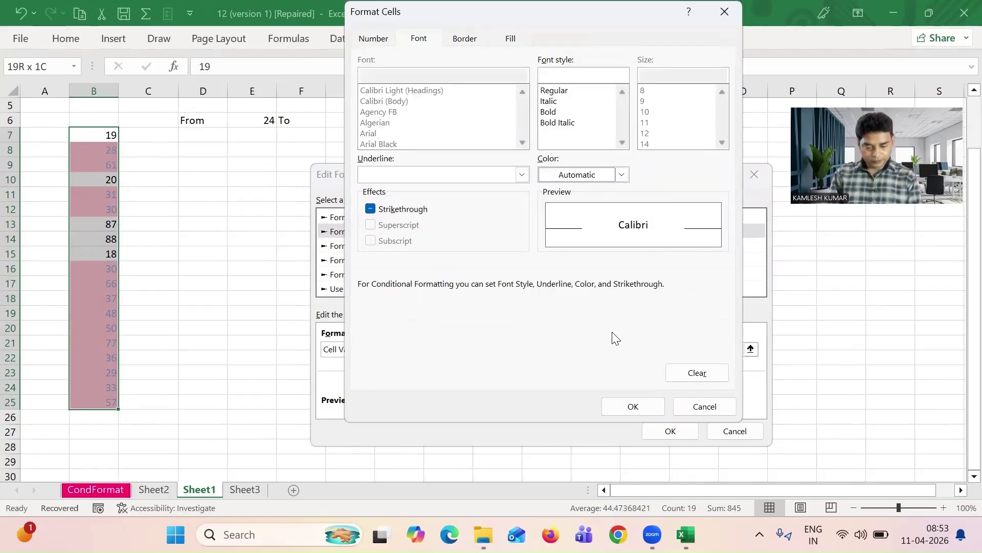
pyautogui.click(640, 410)
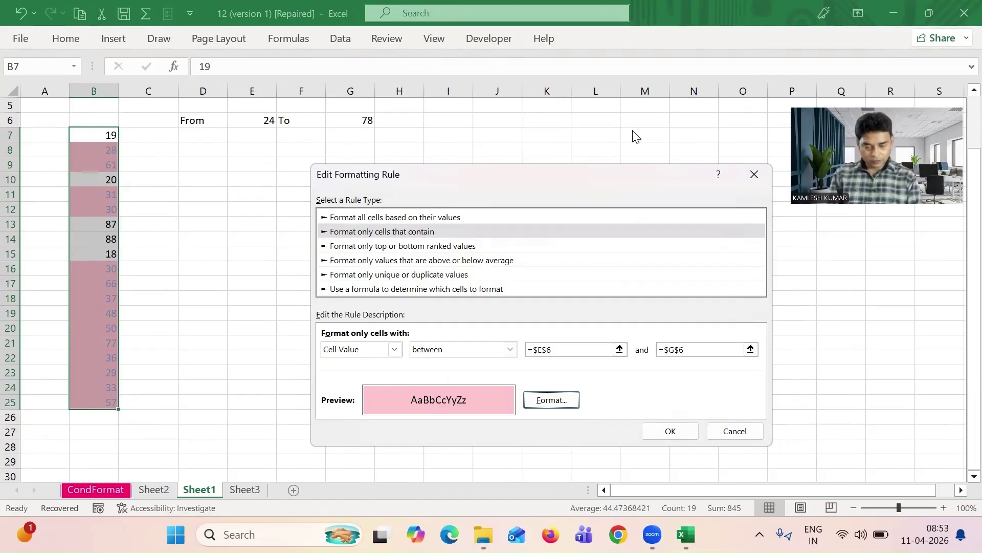
pyautogui.click(655, 333)
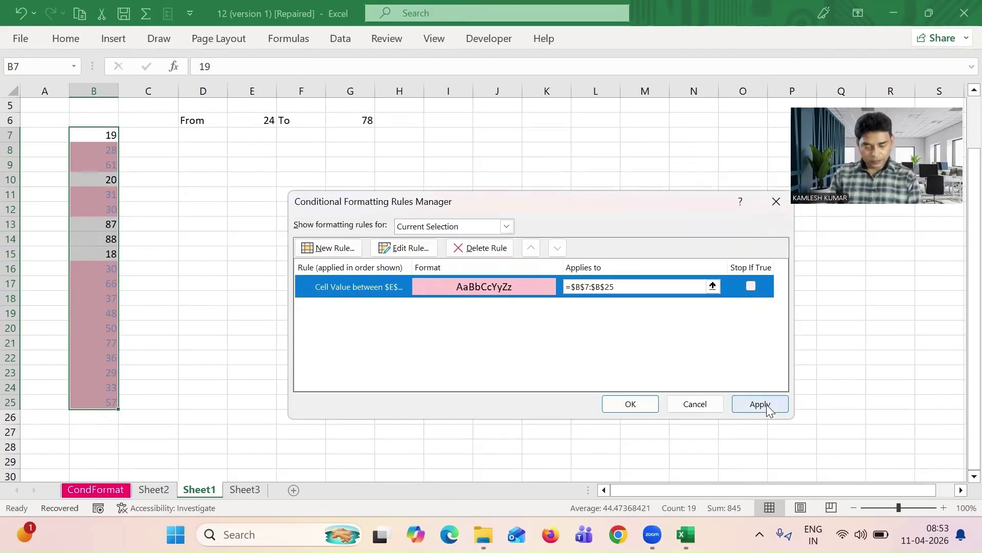
pyautogui.click(762, 405)
pyautogui.click(632, 405)
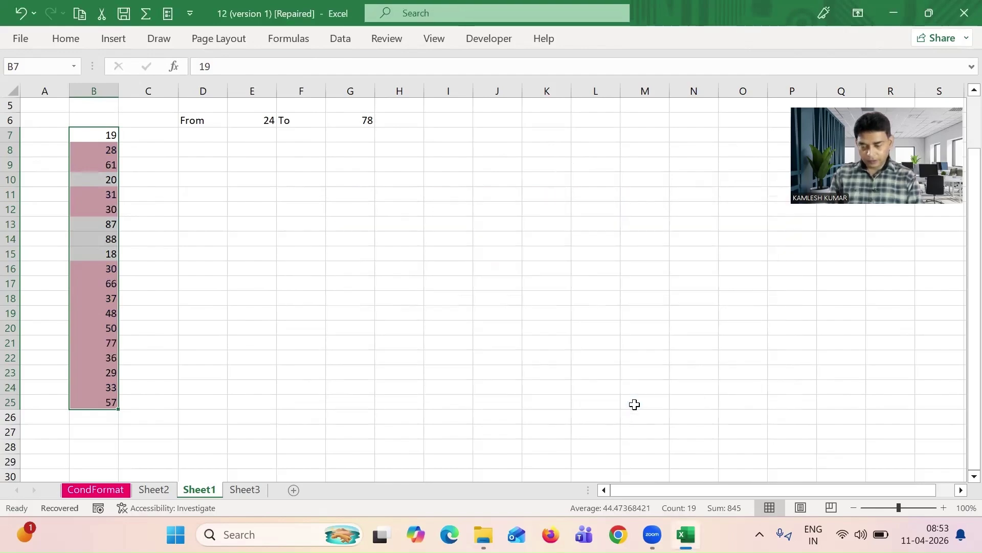
pyautogui.click(216, 339)
# Edit the Between rule for B7:B25 so highlighted numbers use a medium-light blue fill, and apply it.
pyautogui.click(90, 167)
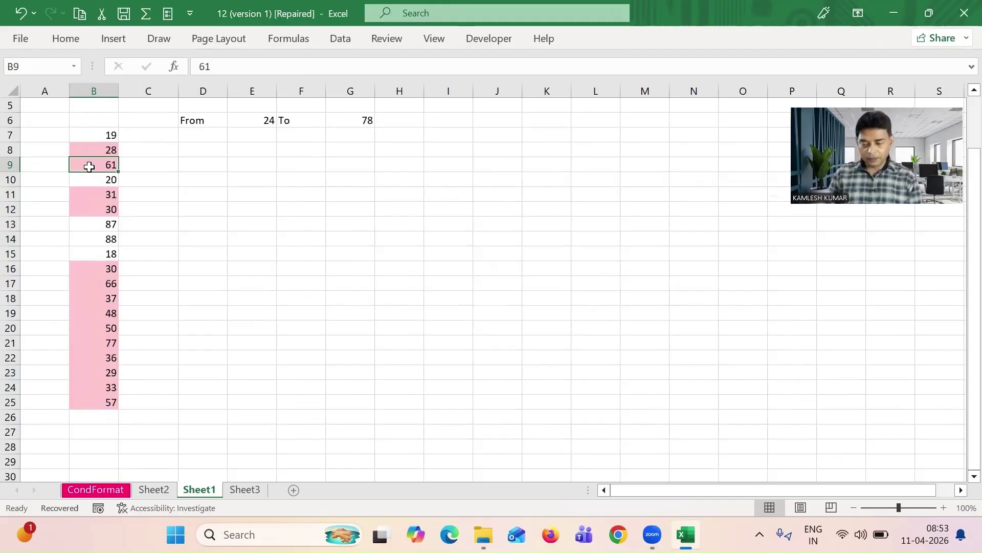
pyautogui.press('Up')
pyautogui.press('Up')
pyautogui.hotkey('shift', 'Down')
pyautogui.hotkey('shift', 'Down')
pyautogui.hotkey('shift', 'Down')
pyautogui.hotkey('shift', 'Down')
pyautogui.hotkey('shift', 'Down')
pyautogui.hotkey('shift', 'Down')
pyautogui.hotkey('shift', 'Down')
pyautogui.hotkey('shift', 'Down')
pyautogui.hotkey('shift', 'Down')
pyautogui.hotkey('shift', 'Down')
pyautogui.hotkey('shift', 'Down')
pyautogui.hotkey('shift', 'Down')
pyautogui.hotkey('shift', 'Down')
pyautogui.hotkey('shift', 'Down')
pyautogui.hotkey('shift', 'Down')
pyautogui.hotkey('shift', 'Down')
pyautogui.hotkey('shift', 'Down')
pyautogui.hotkey('shift', 'Down')
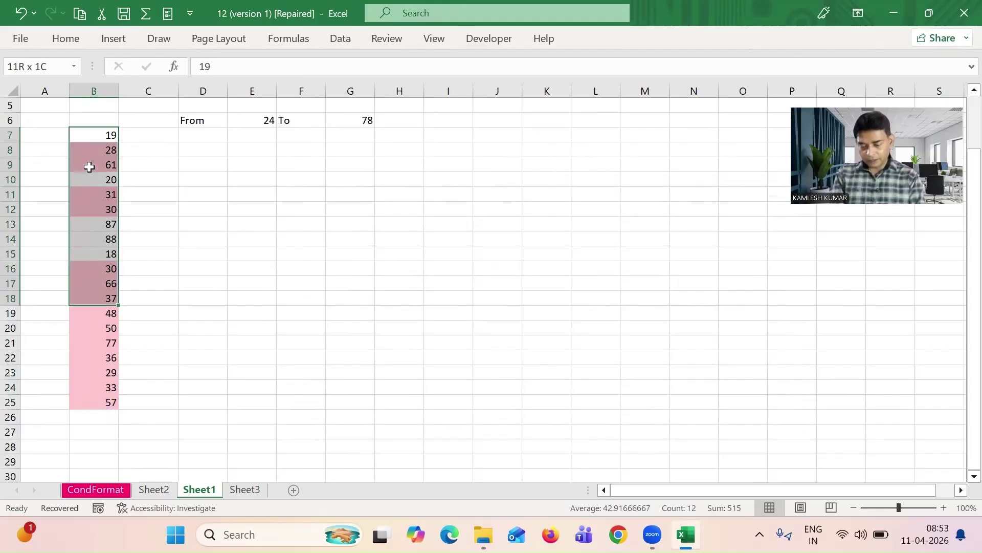
pyautogui.click(65, 39)
pyautogui.click(608, 101)
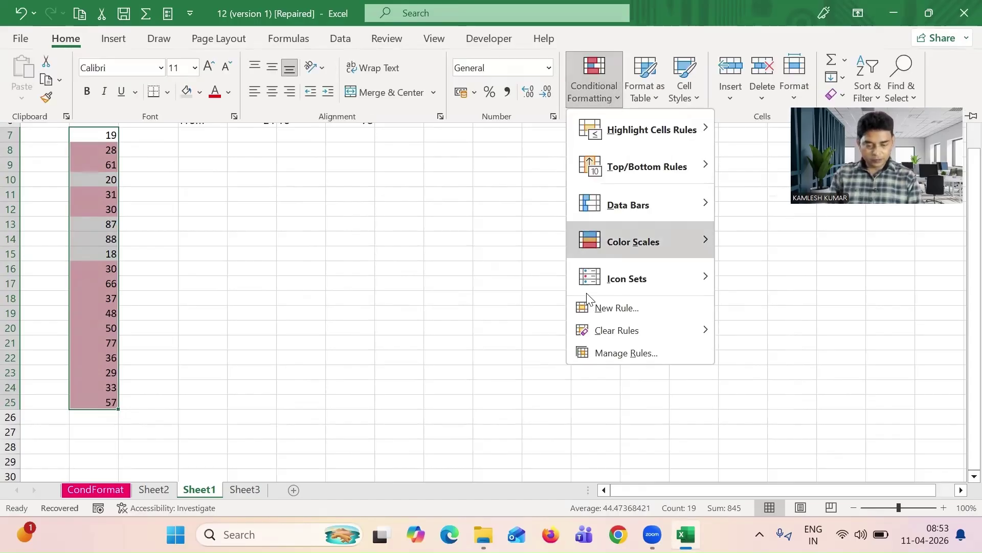
pyautogui.click(625, 353)
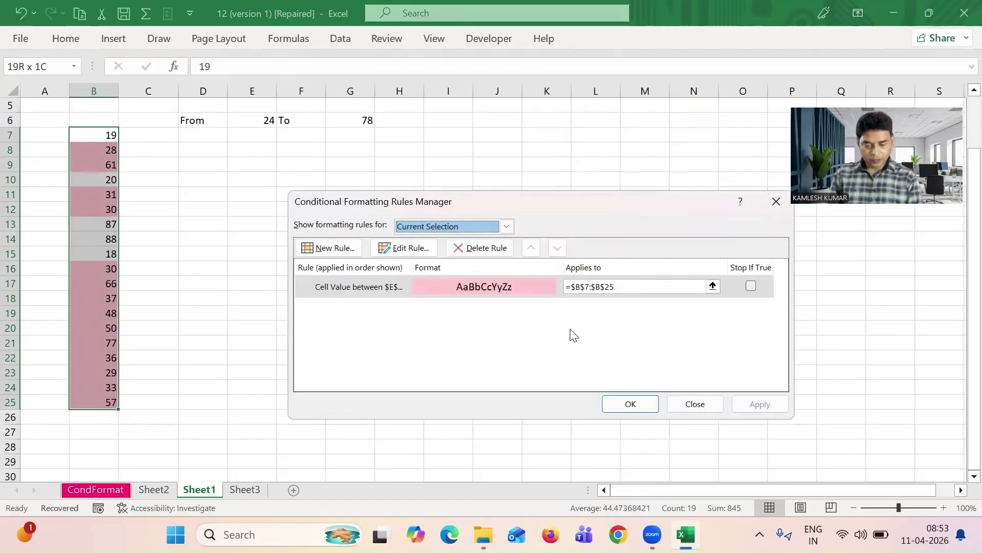
pyautogui.click(415, 249)
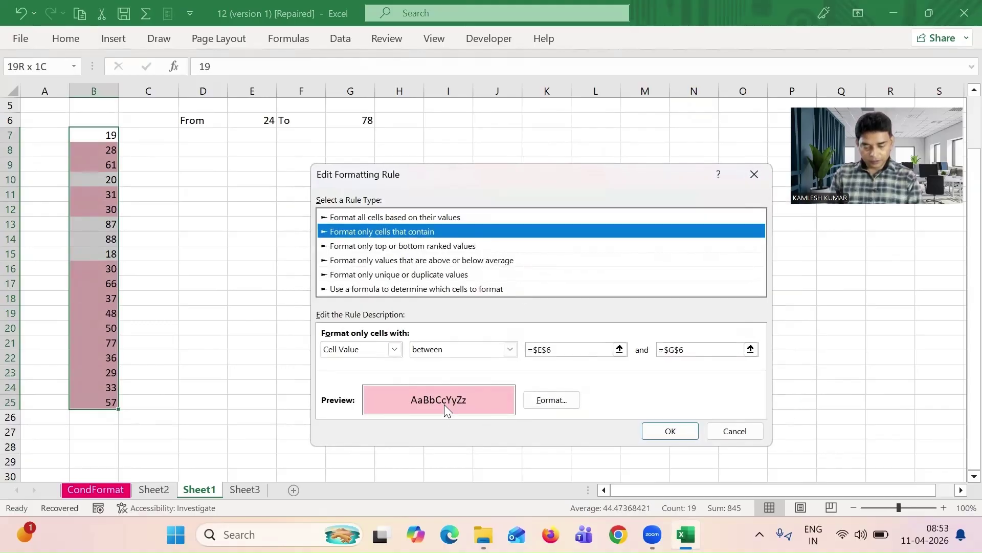
pyautogui.click(549, 399)
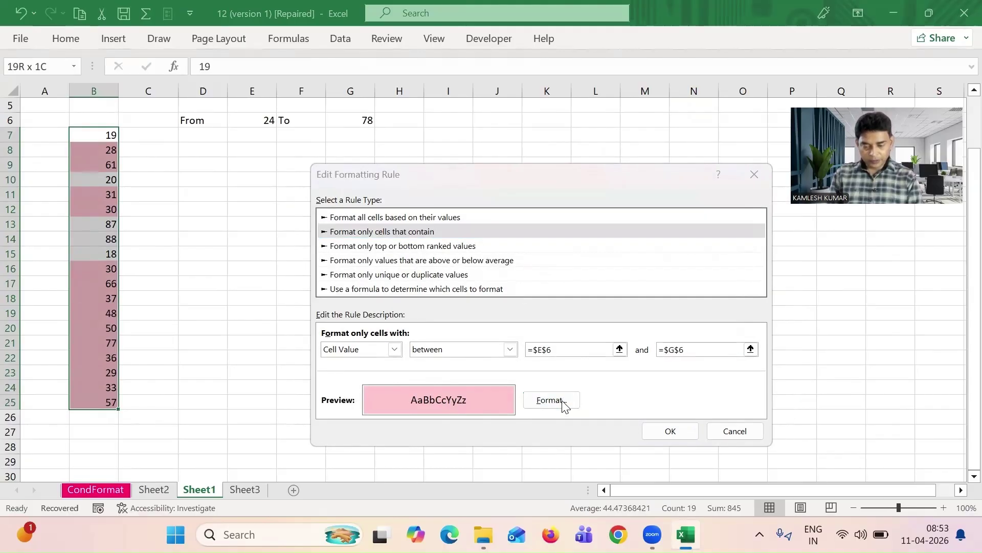
pyautogui.click(462, 106)
pyautogui.click(508, 106)
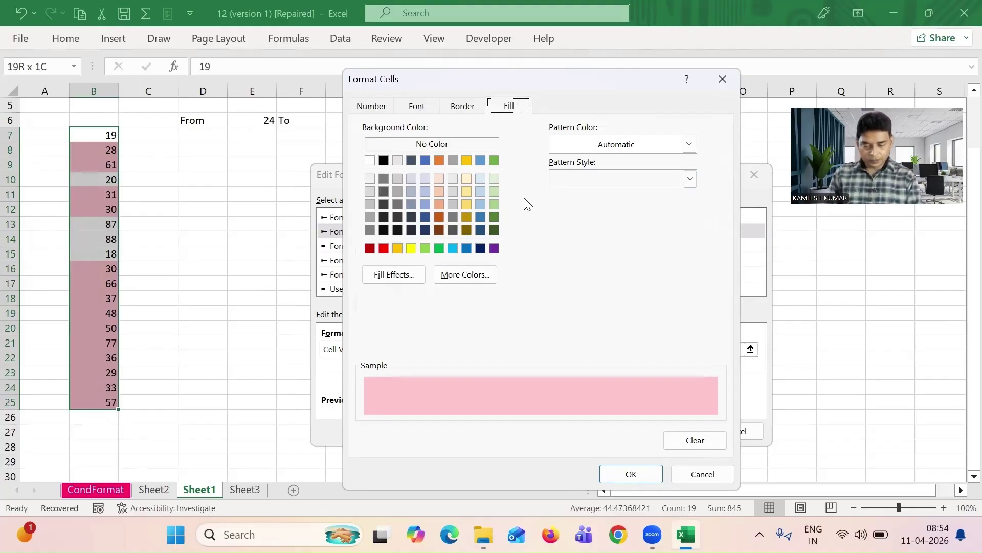
pyautogui.click(425, 204)
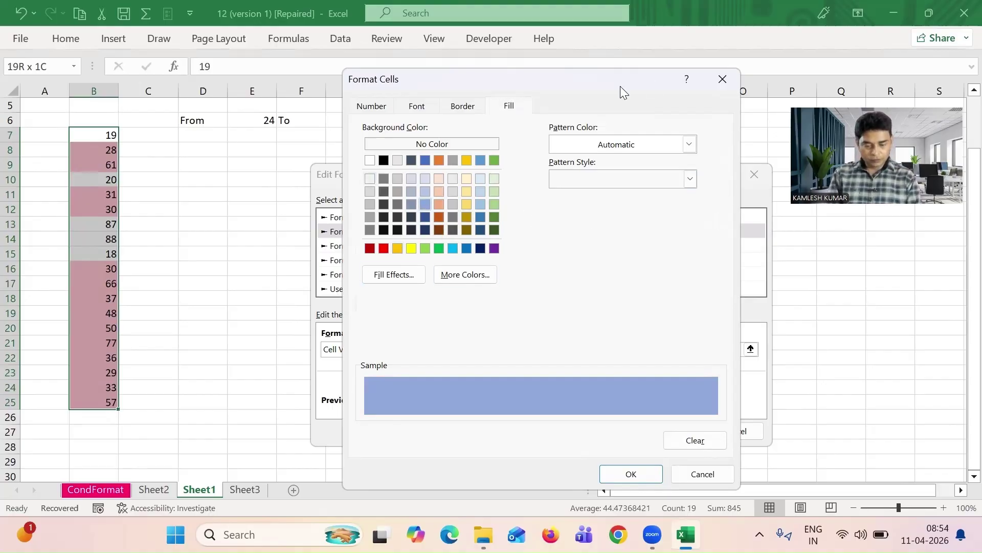
pyautogui.moveTo(620, 86); pyautogui.dragTo(616, 34)
pyautogui.click(625, 428)
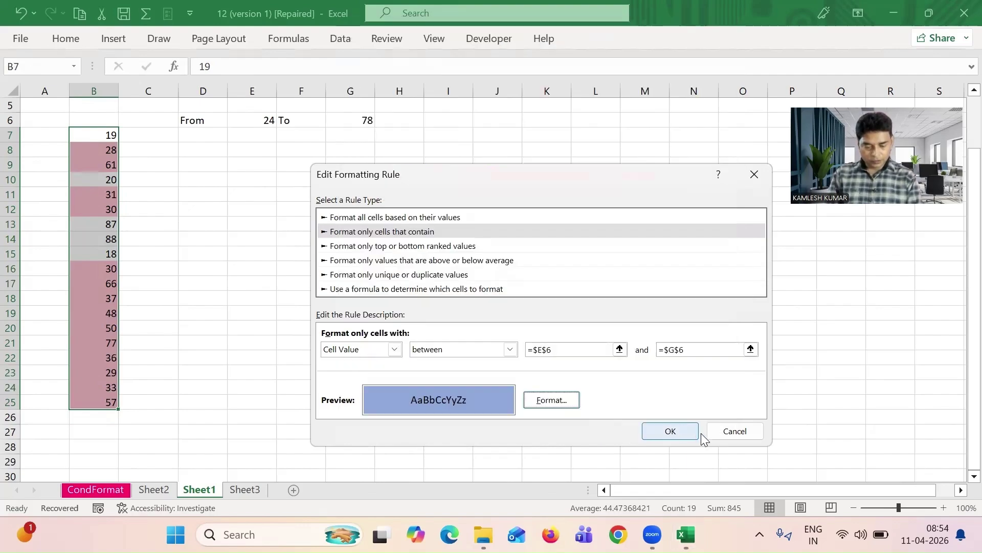
pyautogui.moveTo(581, 180); pyautogui.dragTo(581, 59)
pyautogui.click(671, 310)
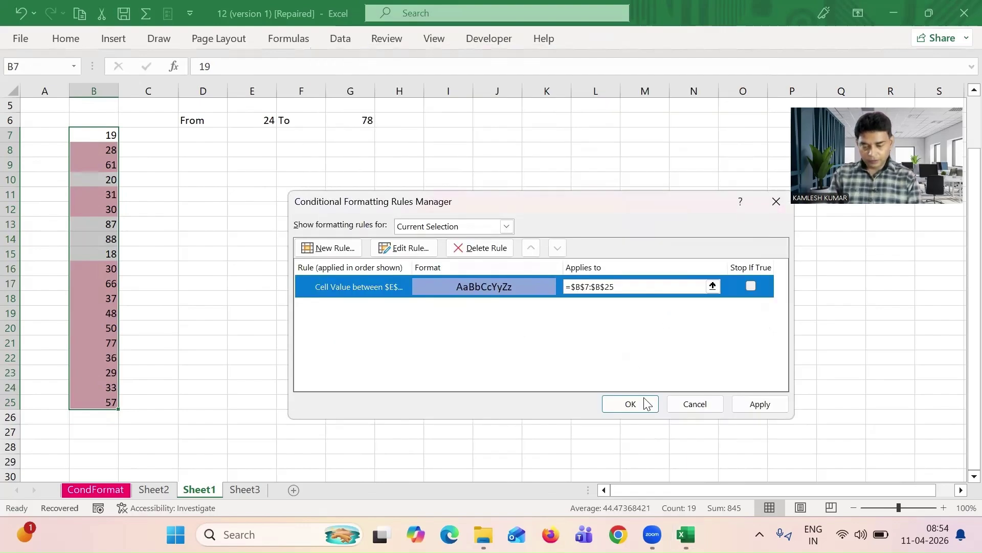
pyautogui.click(759, 407)
pyautogui.click(630, 405)
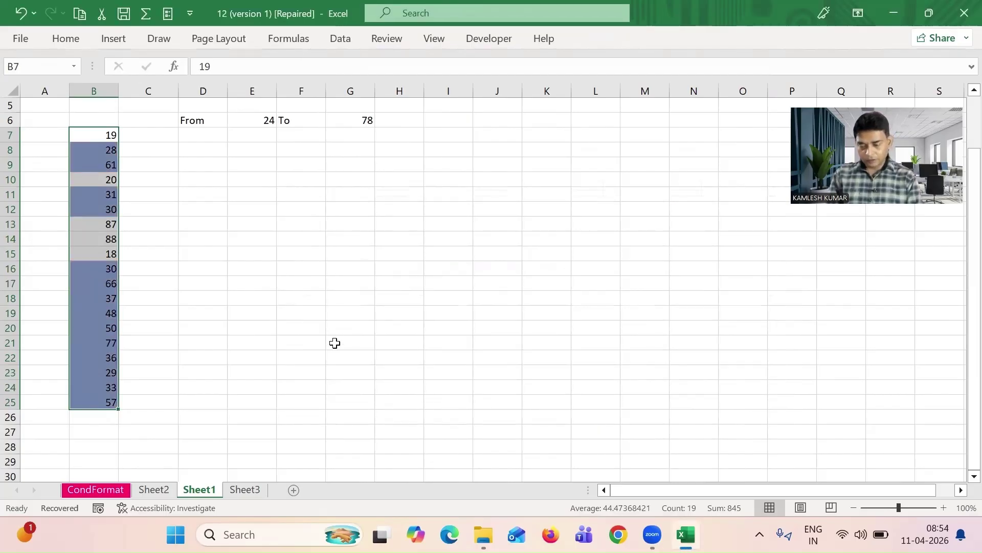
pyautogui.click(335, 342)
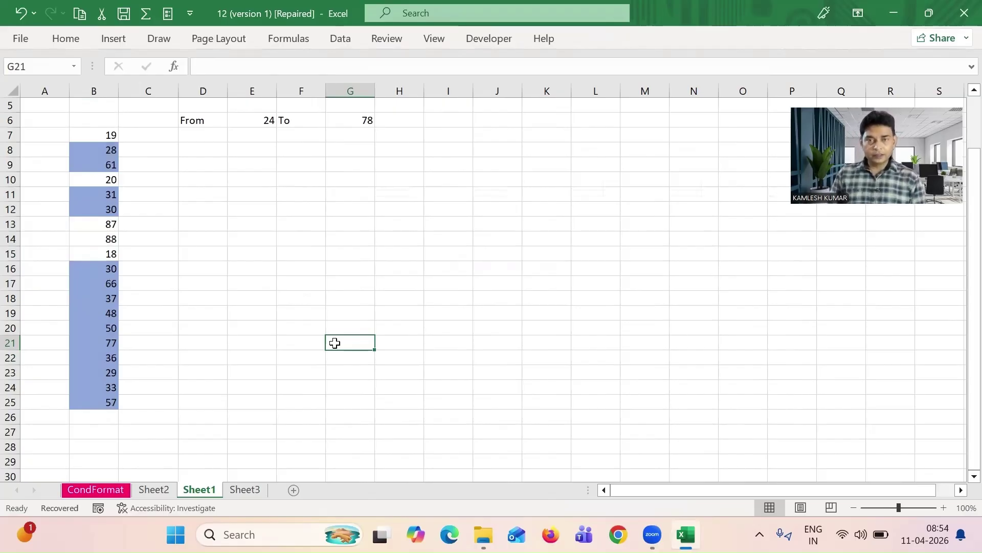
pyautogui.click(66, 39)
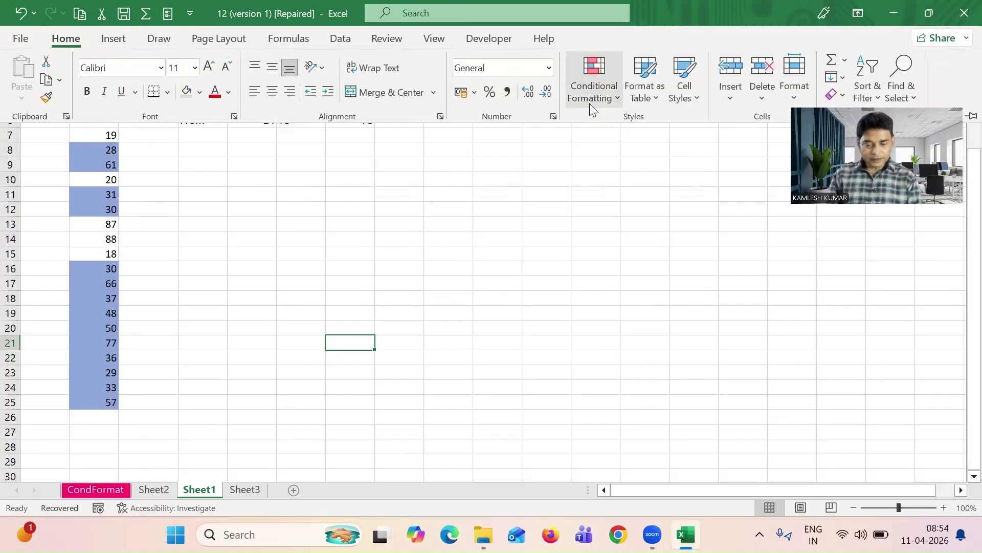
pyautogui.click(618, 101)
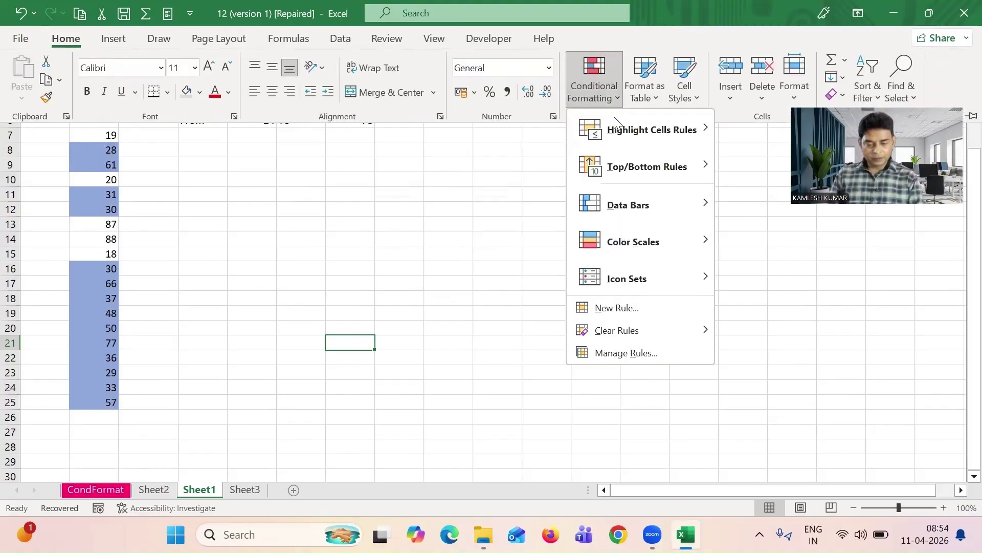
pyautogui.moveTo(660, 129)
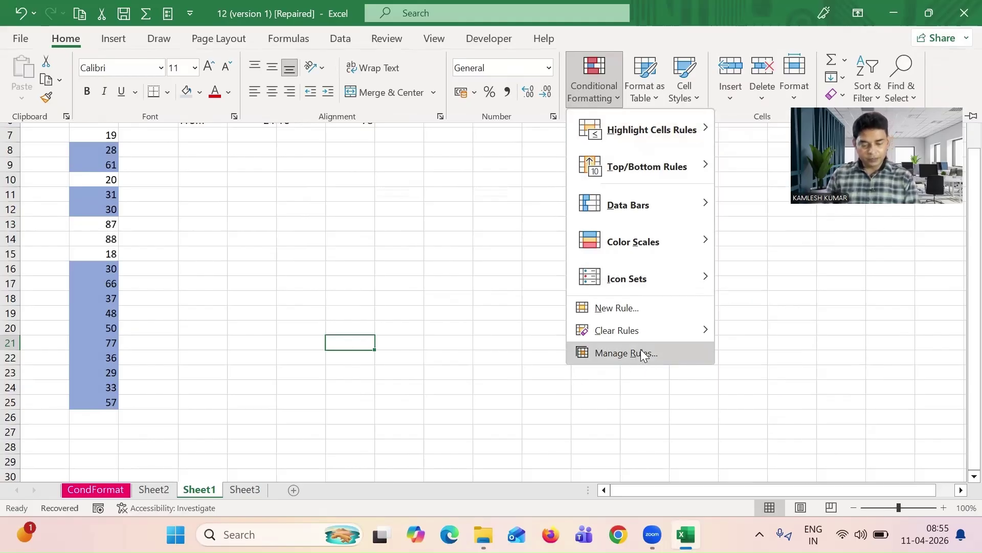
pyautogui.click(629, 353)
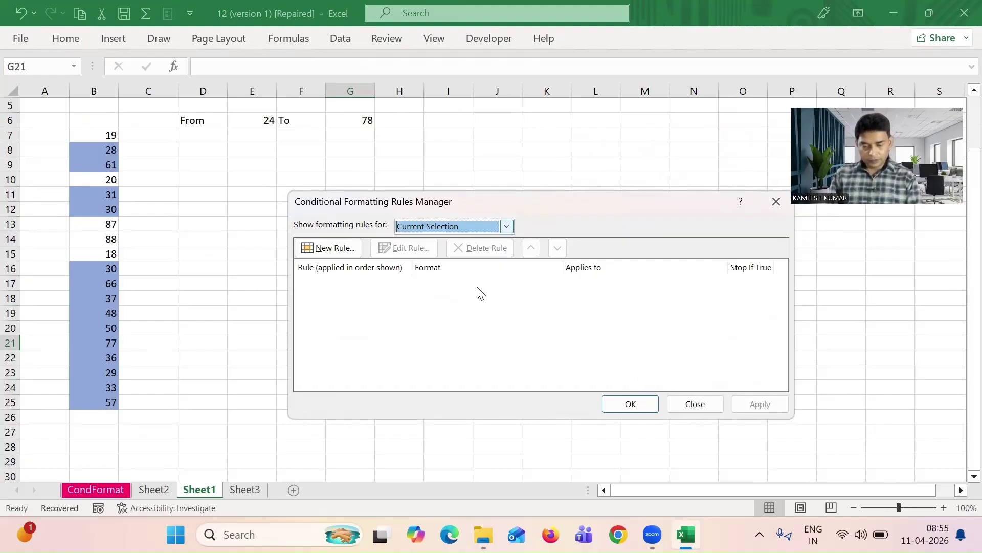
pyautogui.press('Escape')
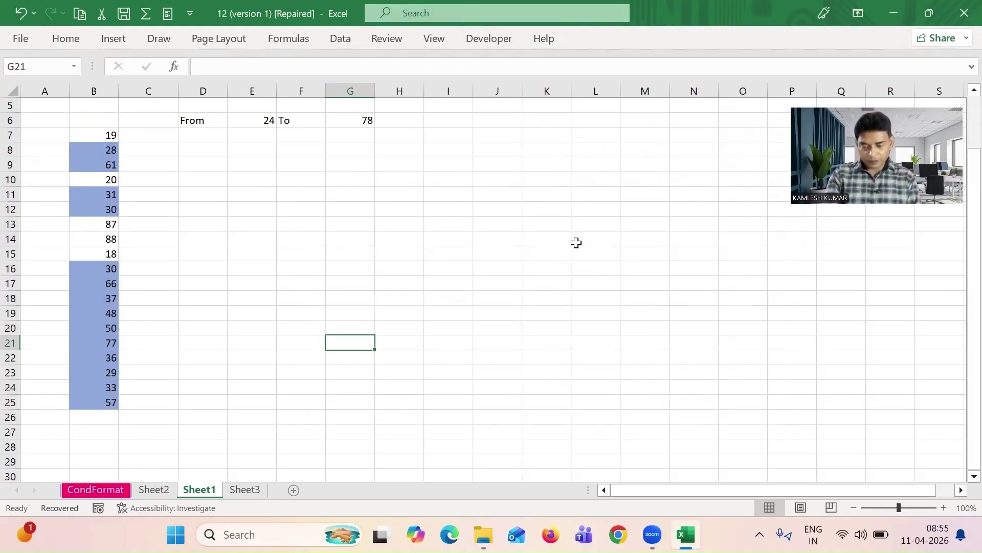
# Review the fill and font color options of the Between rule for B7:B25, and close the rule without changes.
pyautogui.moveTo(105, 136); pyautogui.dragTo(105, 402)
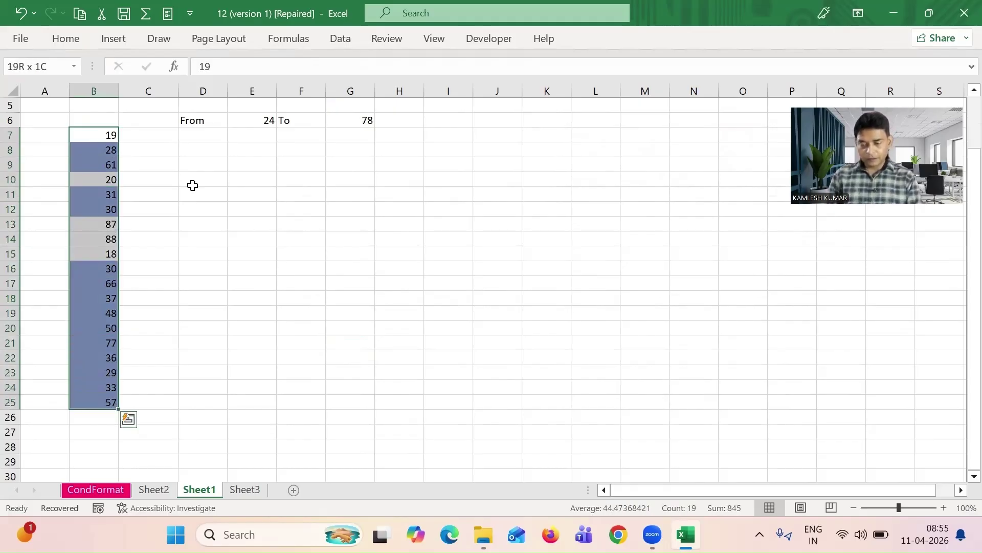
pyautogui.click(70, 41)
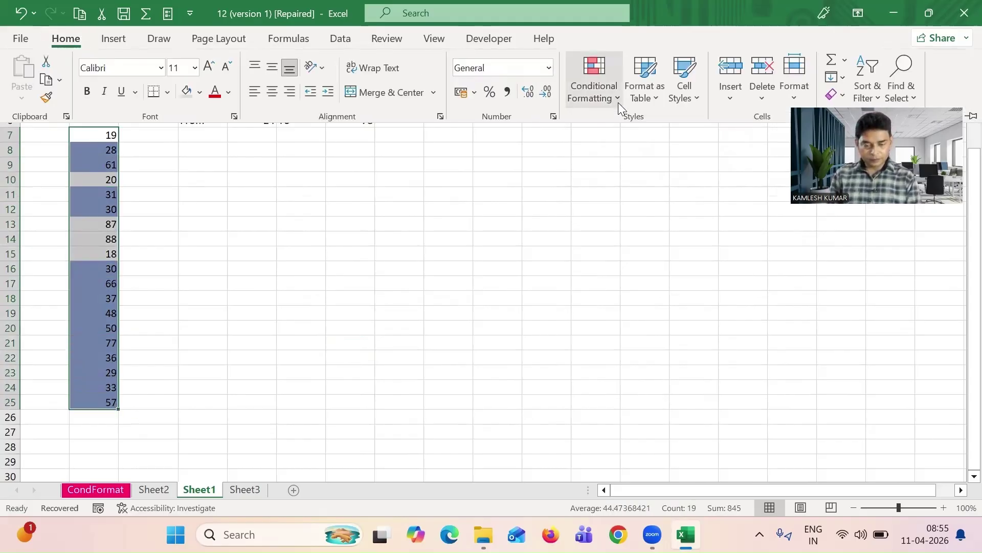
pyautogui.click(613, 106)
pyautogui.click(630, 353)
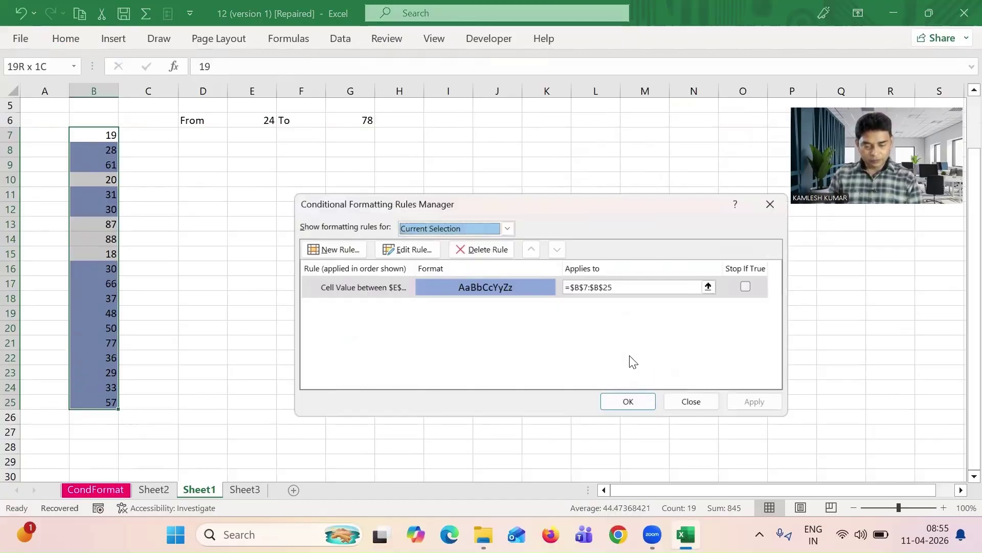
pyautogui.click(410, 249)
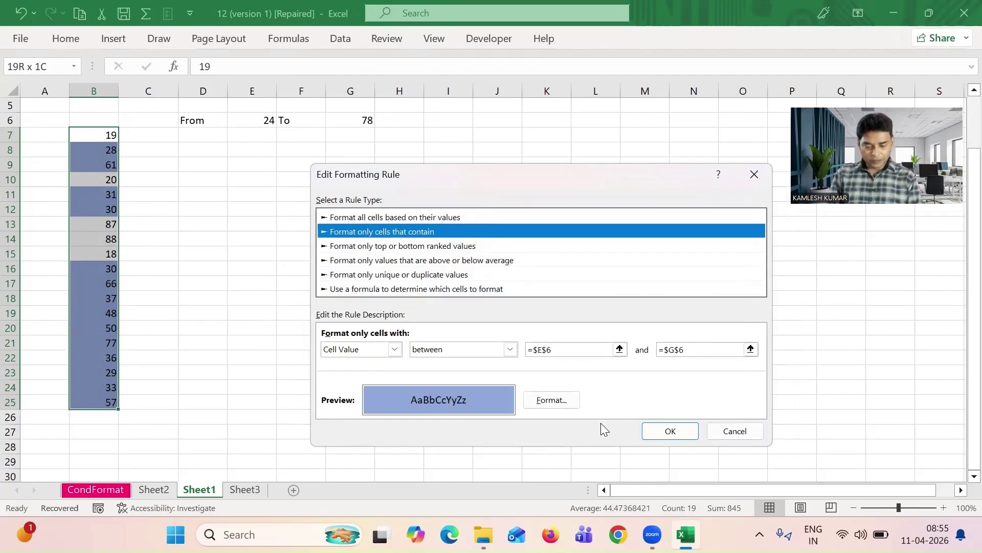
pyautogui.click(549, 400)
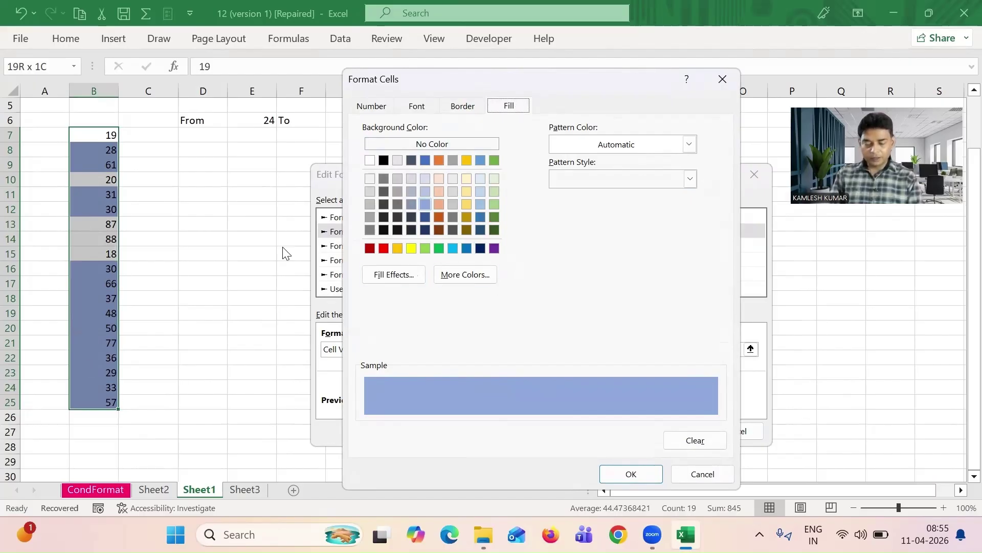
pyautogui.click(414, 108)
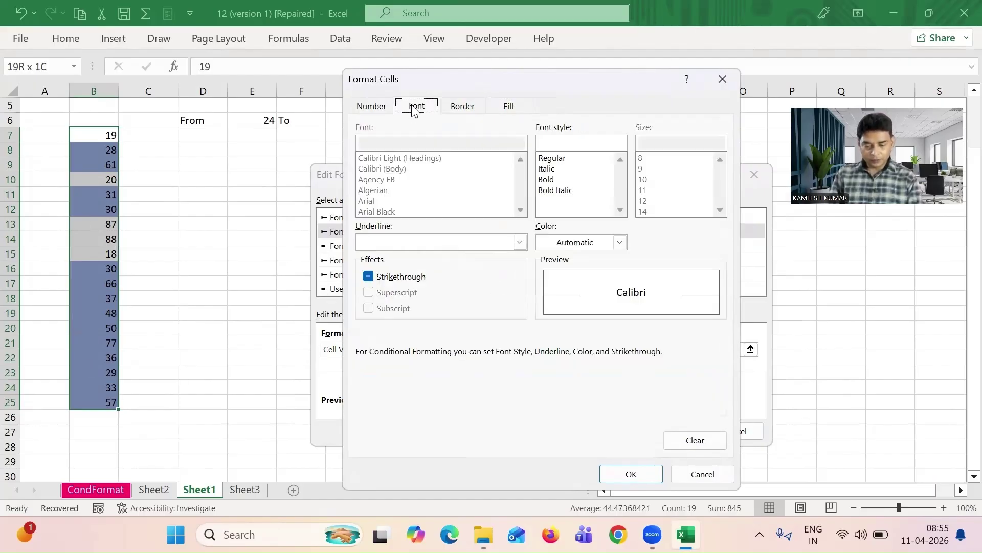
pyautogui.click(616, 242)
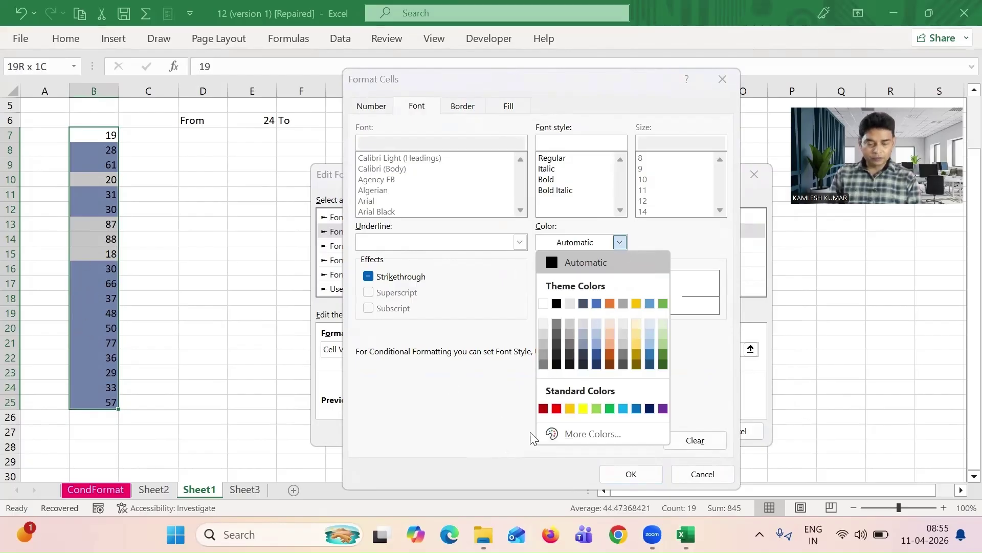
pyautogui.click(821, 376)
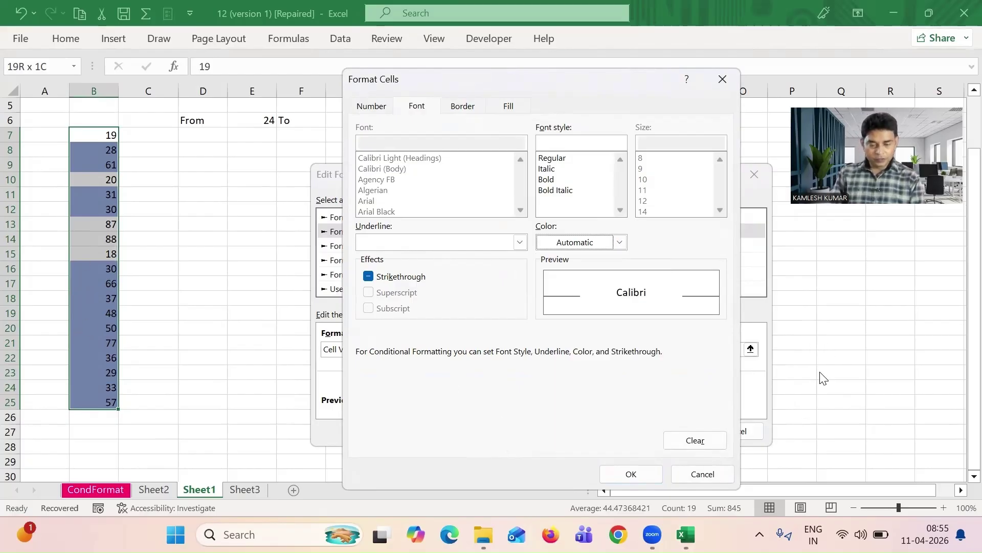
pyautogui.click(722, 79)
pyautogui.click(756, 176)
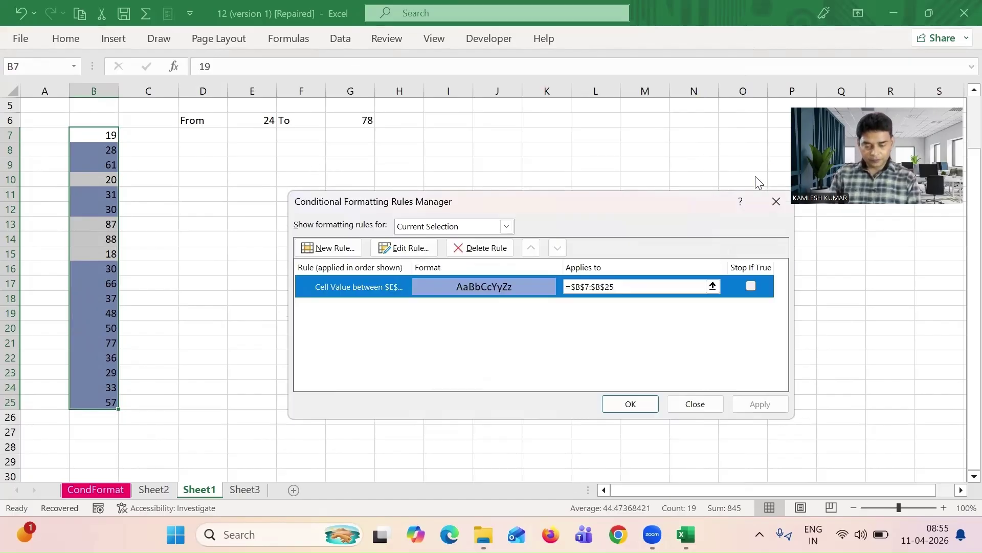
pyautogui.click(778, 201)
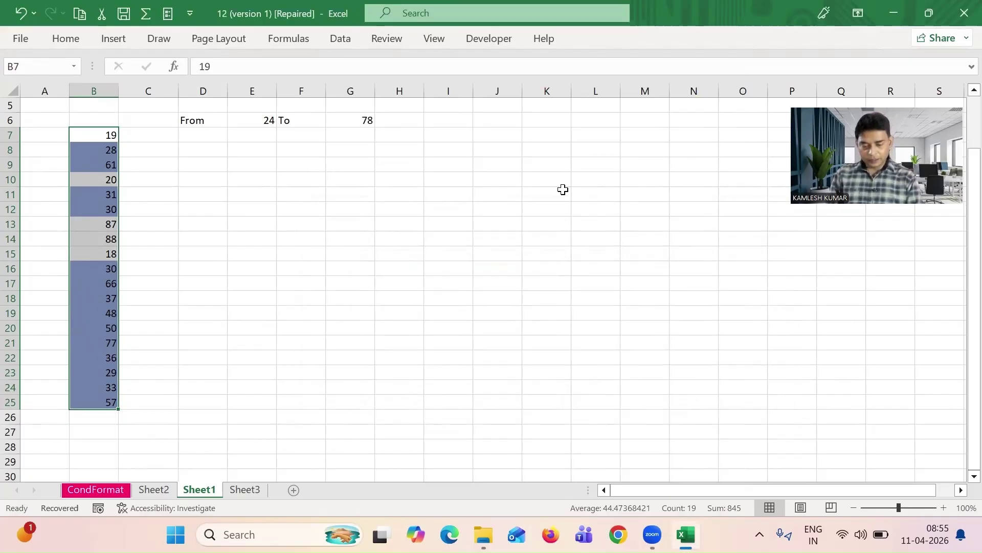
pyautogui.click(563, 189)
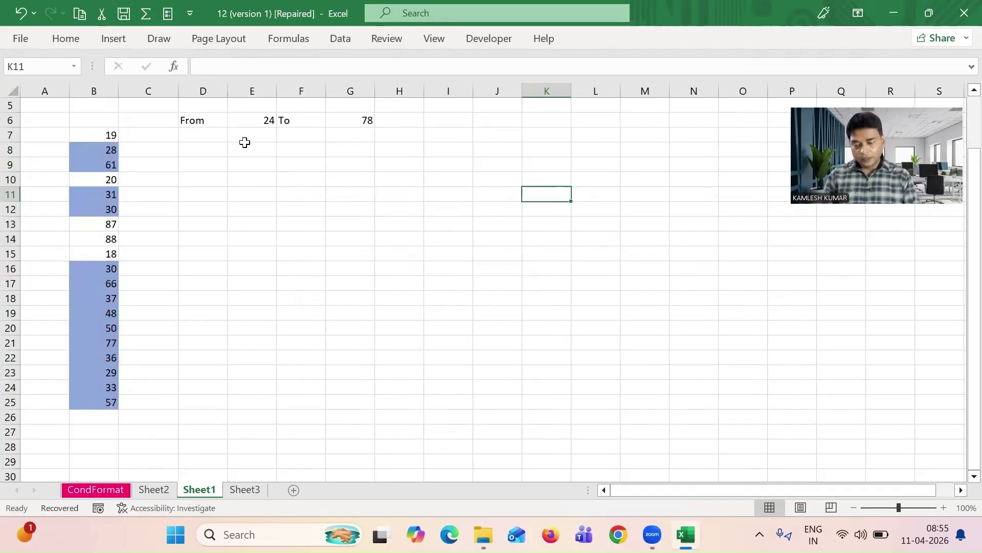
# Examine the number range B7:B25 and the From limit in cell E6.
pyautogui.click(85, 136)
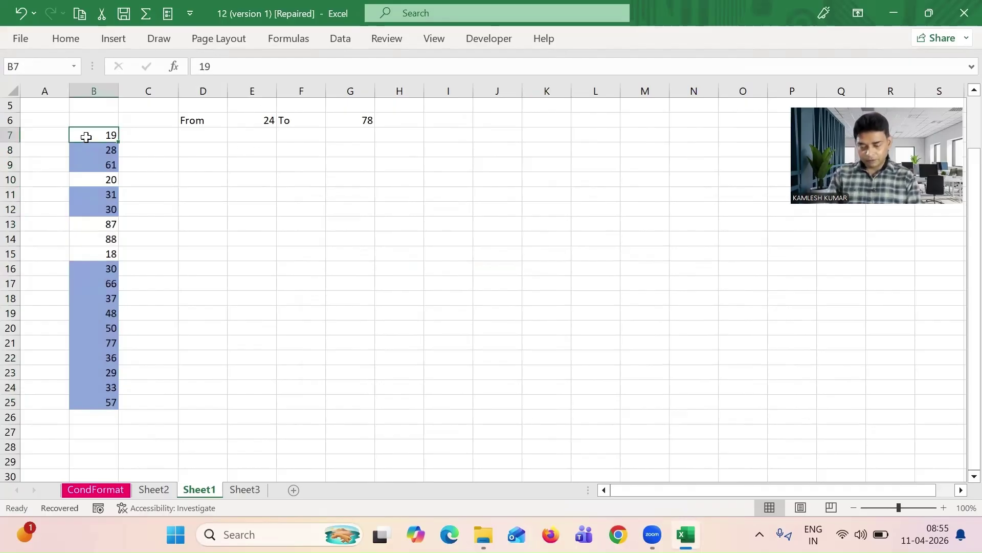
pyautogui.hotkey('shift', 'Down')
pyautogui.hotkey('shift', 'Down')
pyautogui.hotkey('shift', 'Down')
pyautogui.hotkey('shift', 'Down')
pyautogui.hotkey('shift', 'Down')
pyautogui.hotkey('shift', 'Down')
pyautogui.hotkey('shift', 'Down')
pyautogui.hotkey('shift', 'Down')
pyautogui.hotkey('shift', 'Down')
pyautogui.hotkey('shift', 'Down')
pyautogui.hotkey('shift', 'Down')
pyautogui.hotkey('shift', 'Down')
pyautogui.hotkey('shift', 'Down')
pyautogui.hotkey('shift', 'Down')
pyautogui.hotkey('shift', 'Down')
pyautogui.hotkey('shift', 'Down')
pyautogui.hotkey('shift', 'Down')
pyautogui.hotkey('shift', 'Down')
pyautogui.hotkey('shift', 'Down')
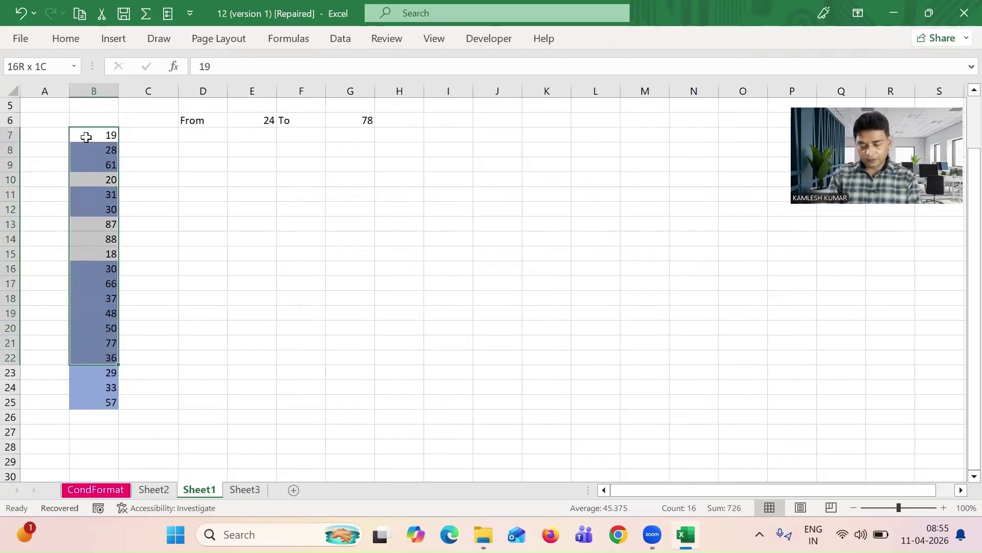
pyautogui.click(262, 120)
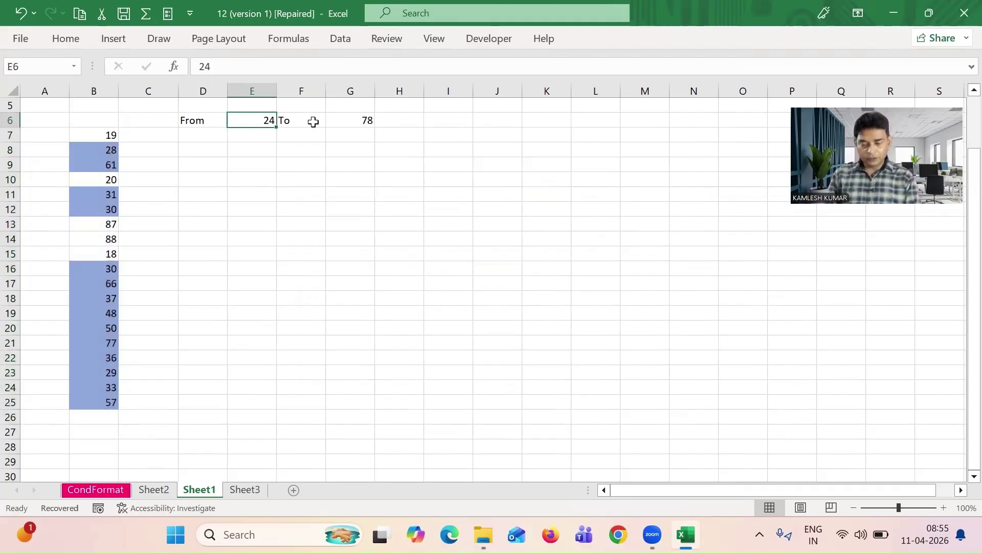
# Set the To limit in cell G6 to 70 and check the highlighting of cell B21.
pyautogui.click(350, 124)
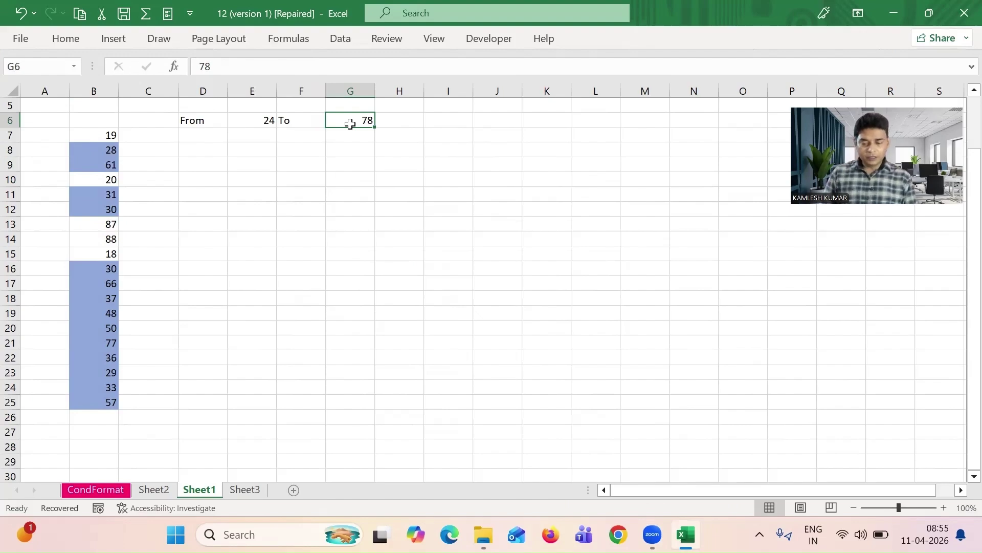
pyautogui.write('0')
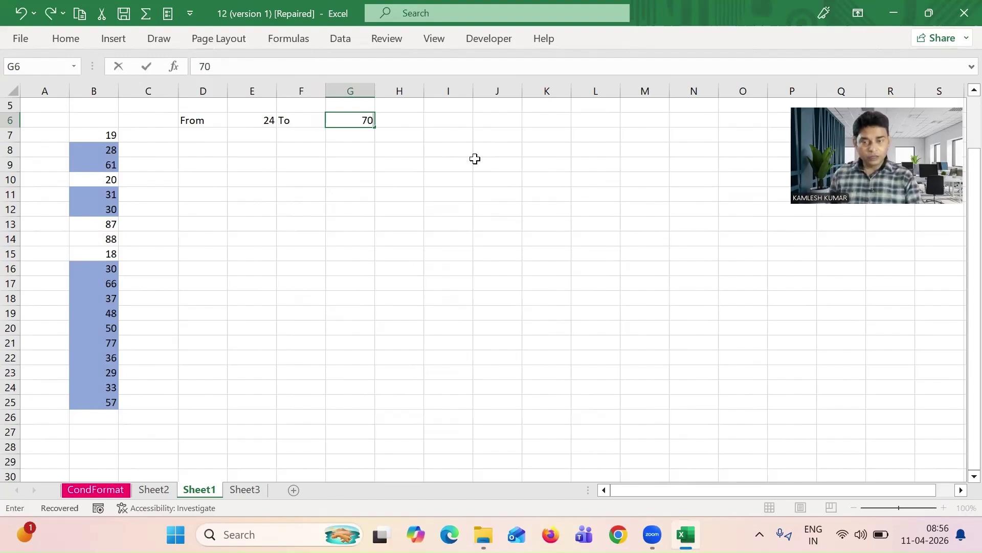
pyautogui.press('Return')
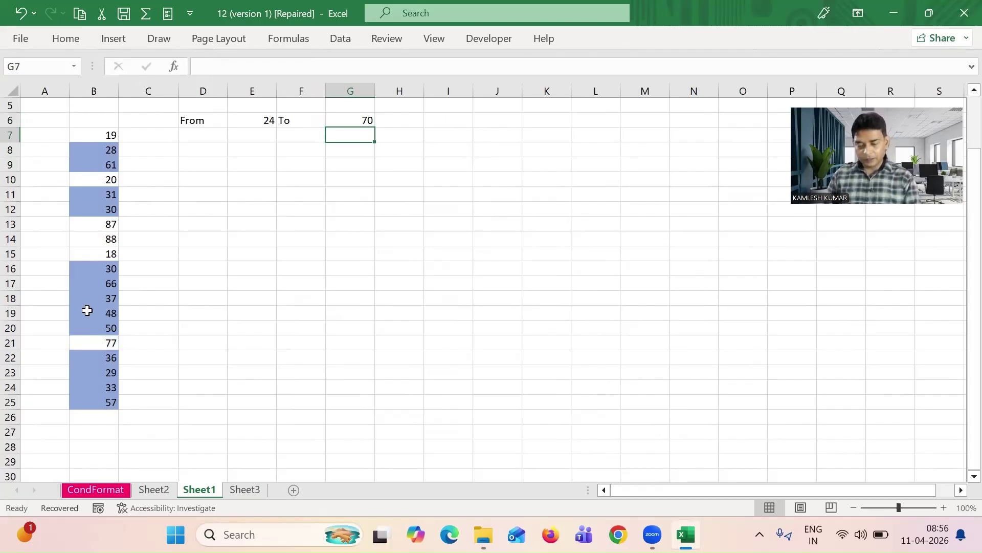
pyautogui.click(87, 339)
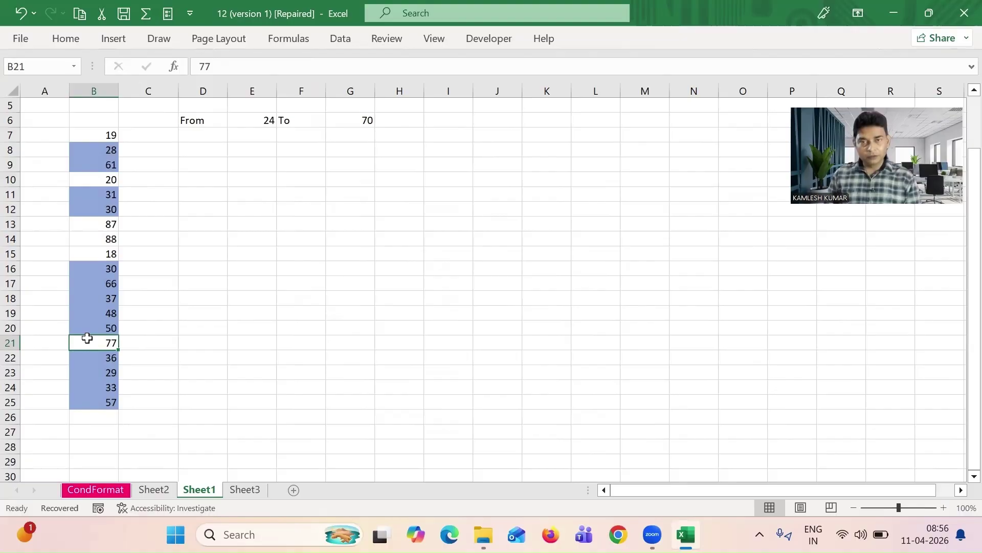
# Set the From limit in cell E6 to 15 and the To limit in cell G6 to 85.
pyautogui.click(252, 120)
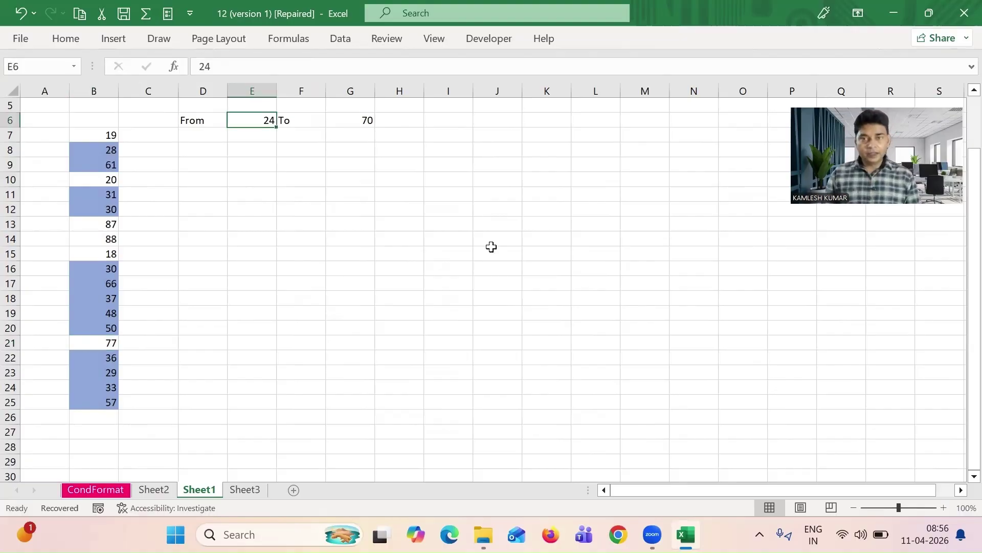
pyautogui.write('15')
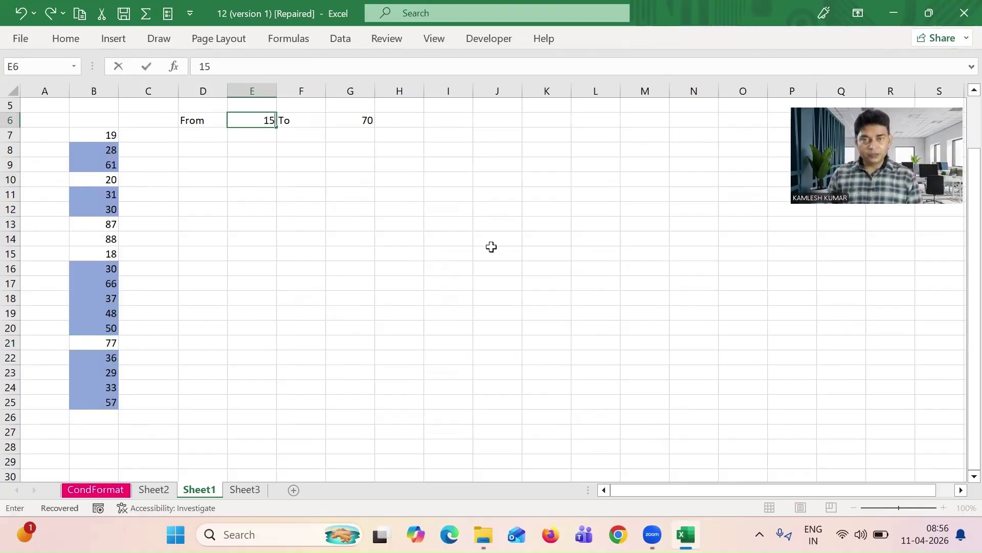
pyautogui.press('Return')
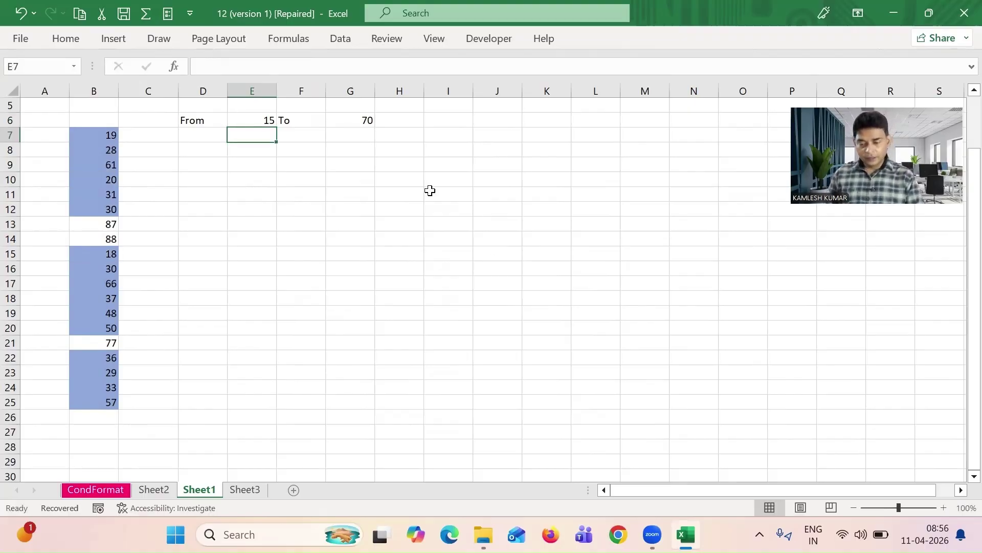
pyautogui.click(352, 121)
pyautogui.write('85')
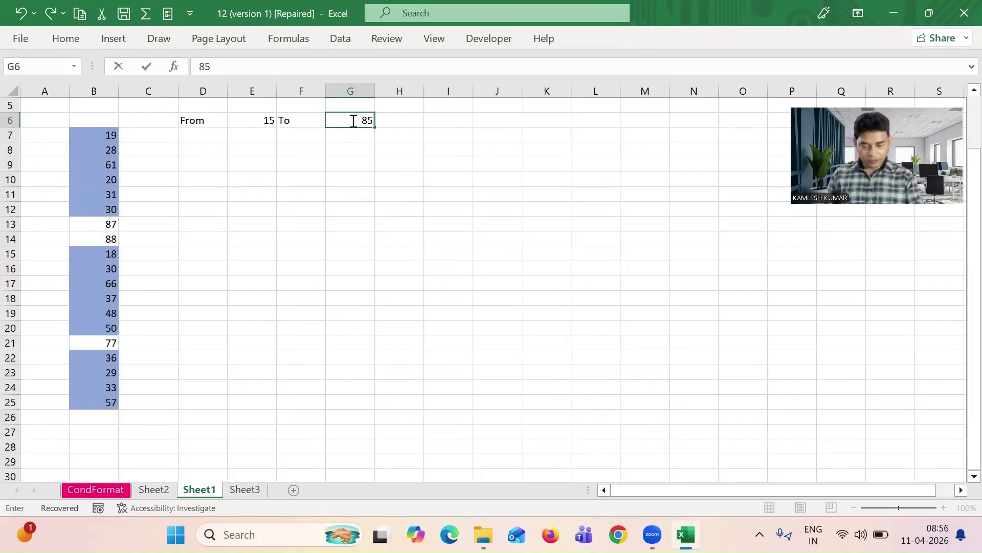
pyautogui.press('Return')
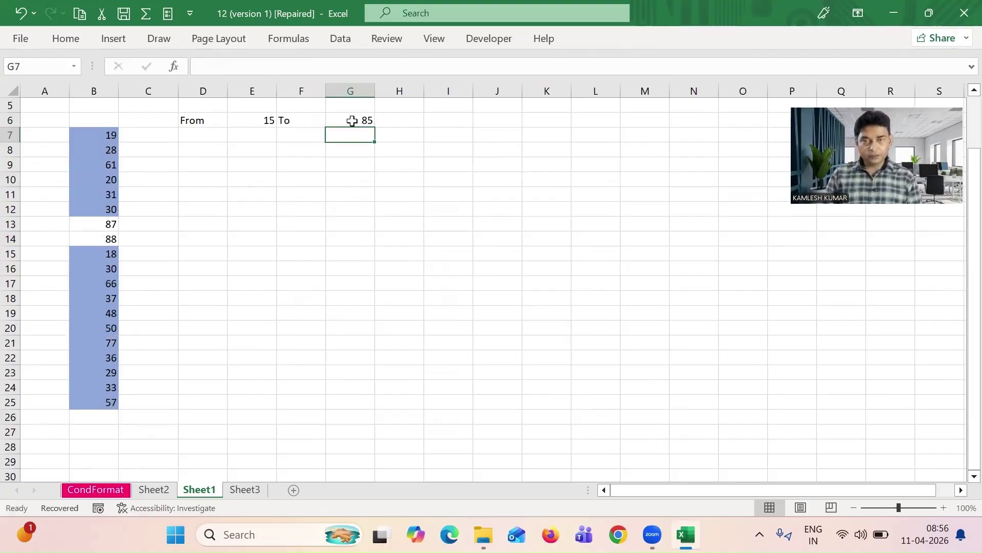
# Set the From limit in cell E6 to 50 and the To limit in cell G6 to 60.
pyautogui.click(257, 119)
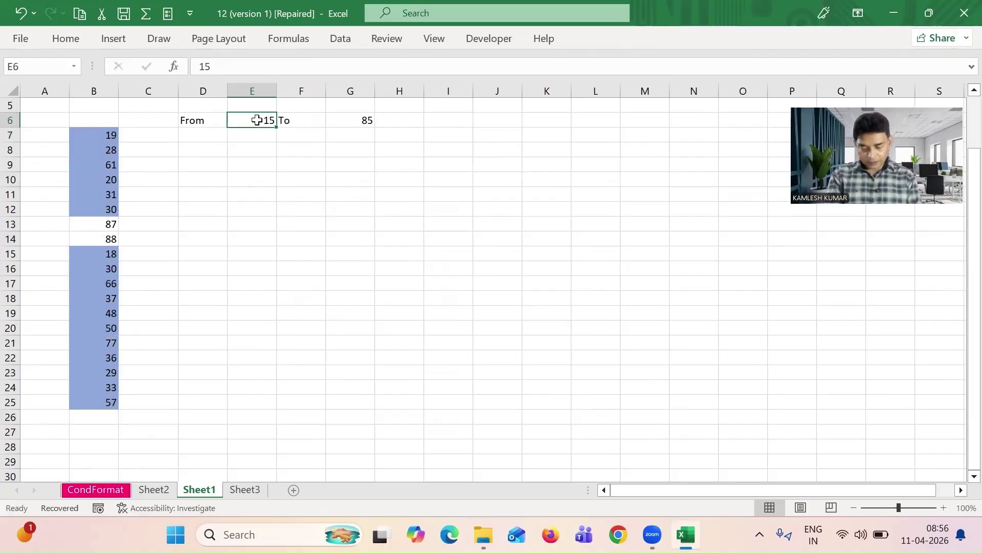
pyautogui.write('50')
pyautogui.press('Return')
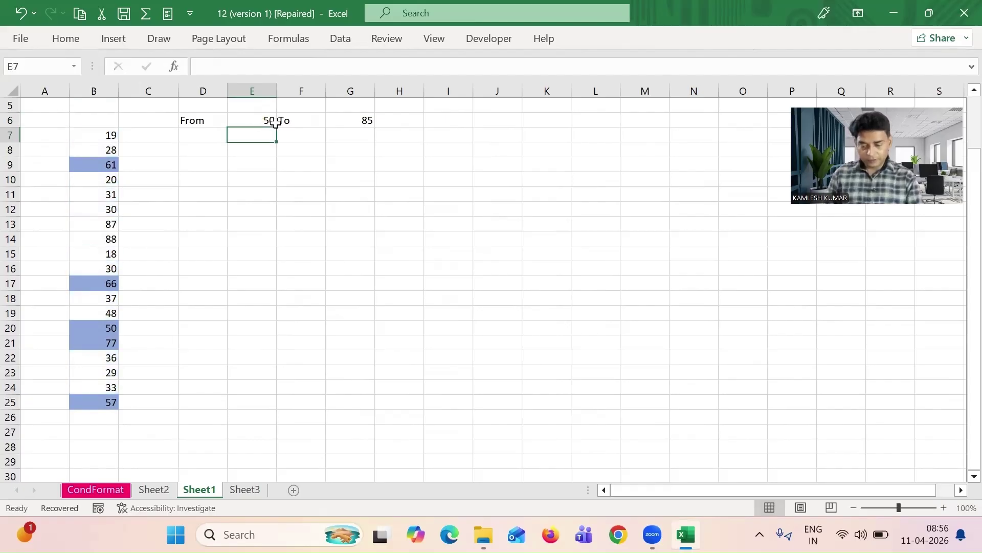
pyautogui.click(348, 121)
pyautogui.write('60')
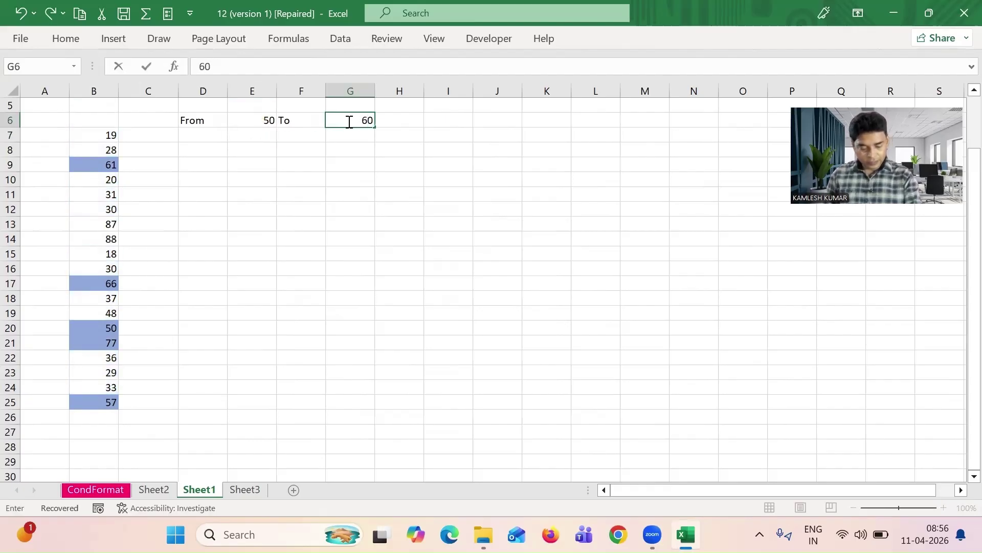
pyautogui.press('Return')
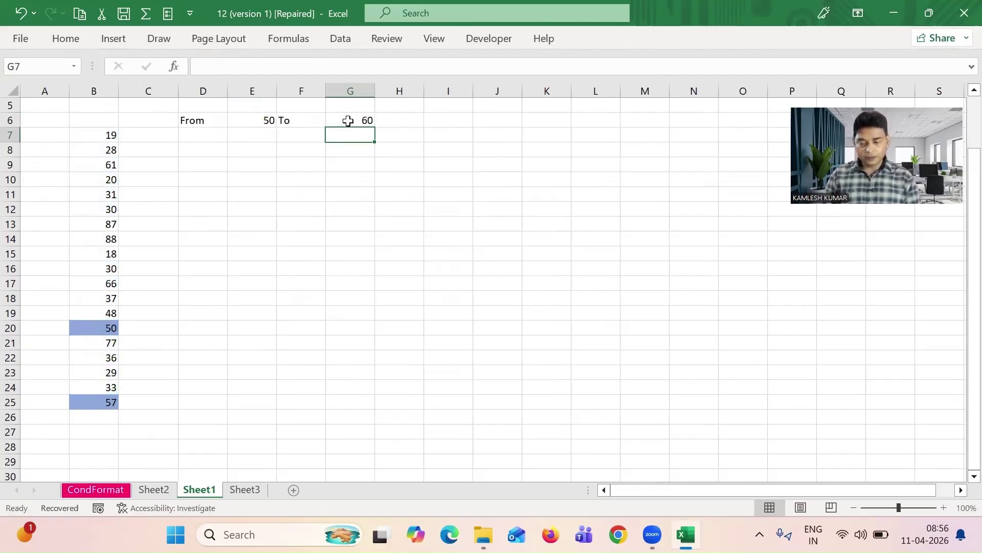
pyautogui.click(249, 120)
pyautogui.click(347, 119)
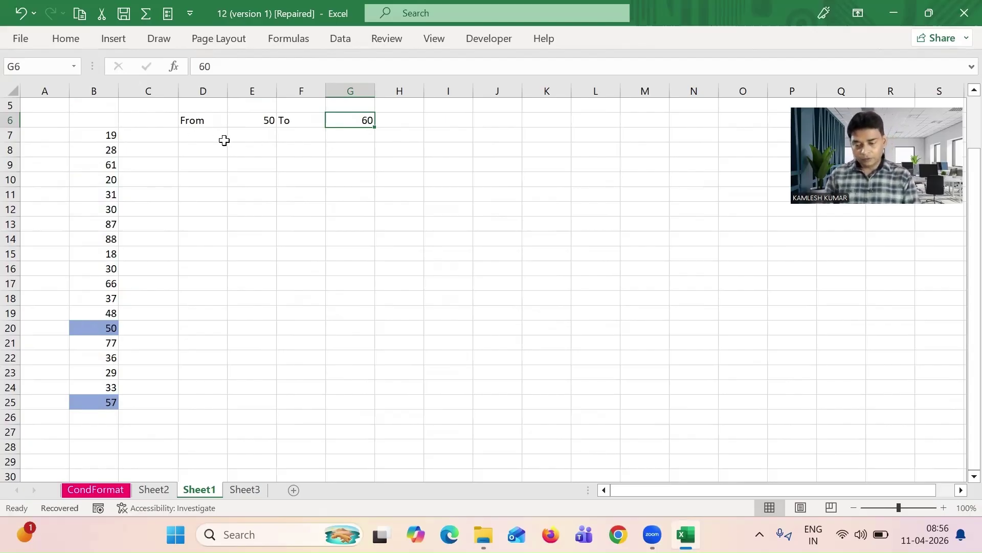
# Clear the numbers from B7 down to B29 and delete the entire column B.
pyautogui.click(100, 131)
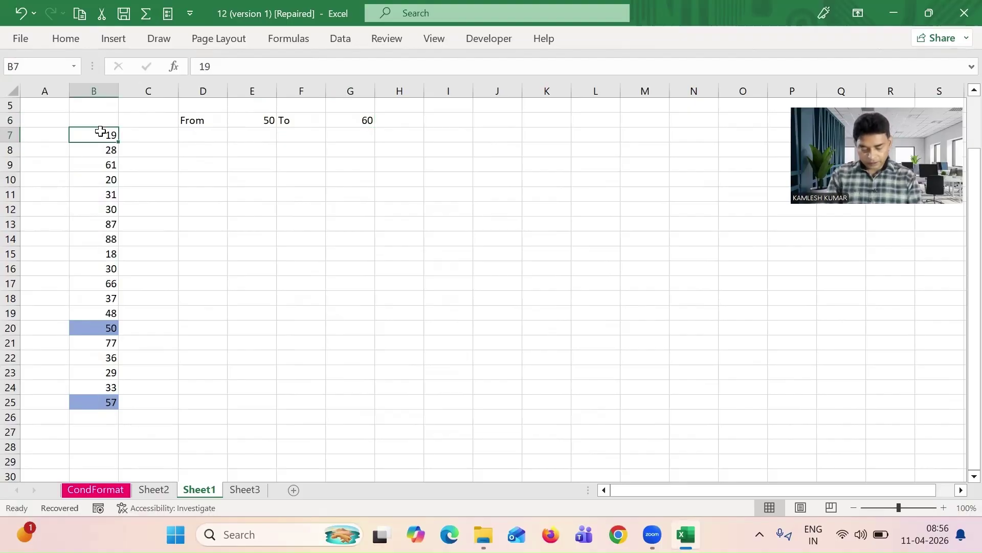
pyautogui.hotkey('shift', 'Down')
pyautogui.hotkey('shift', 'Down')
pyautogui.hotkey('shift', 'Down')
pyautogui.hotkey('shift', 'Down')
pyautogui.hotkey('shift', 'Down')
pyautogui.hotkey('shift', 'Down')
pyautogui.hotkey('shift', 'Down')
pyautogui.hotkey('shift', 'Down')
pyautogui.hotkey('shift', 'Down')
pyautogui.hotkey('shift', 'Down')
pyautogui.hotkey('shift', 'Down')
pyautogui.hotkey('shift', 'Down')
pyautogui.hotkey('shift', 'Down')
pyautogui.hotkey('shift', 'Down')
pyautogui.hotkey('shift', 'Down')
pyautogui.hotkey('shift', 'Down')
pyautogui.hotkey('shift', 'Down')
pyautogui.hotkey('shift', 'Down')
pyautogui.hotkey('shift', 'Down')
pyautogui.hotkey('shift', 'Down')
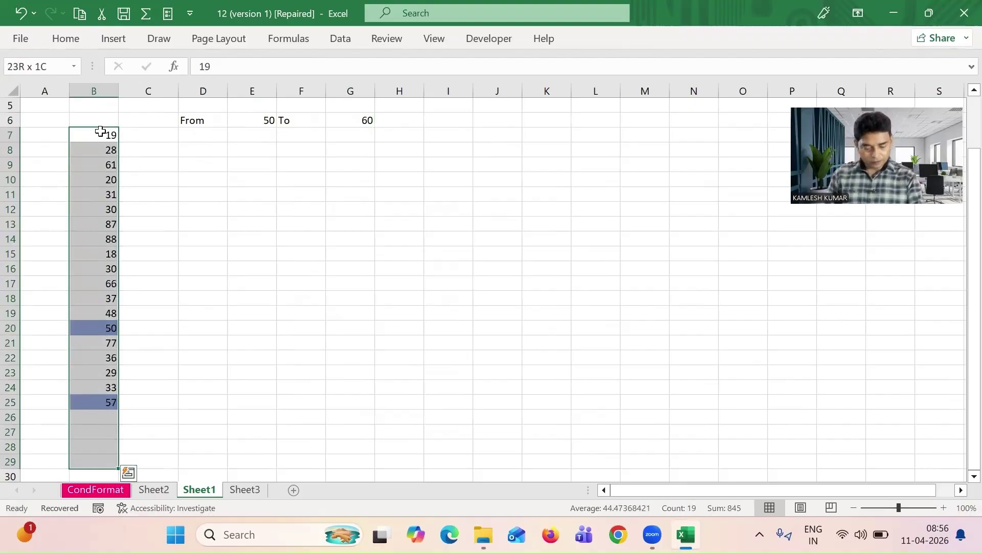
pyautogui.press('Delete')
pyautogui.click(98, 88)
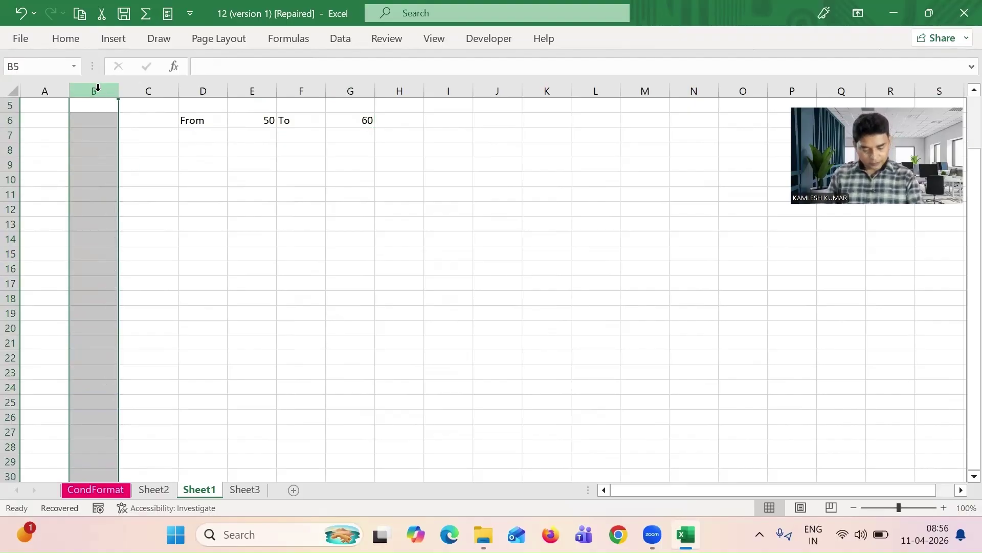
pyautogui.hotkey('ctrl', '-')
# Enter Sunday in cell B8 and Monday in cell B9.
pyautogui.click(99, 148)
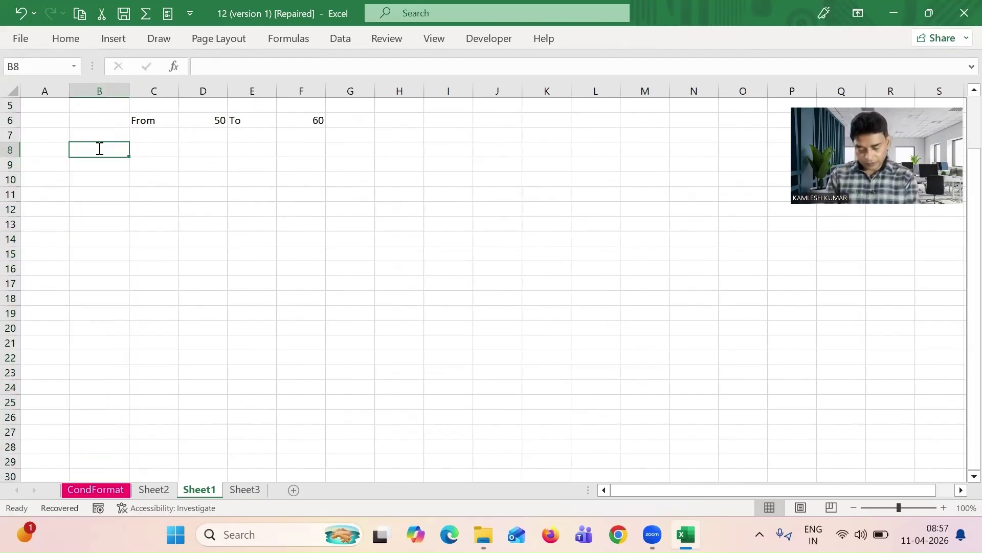
pyautogui.write('Sunday')
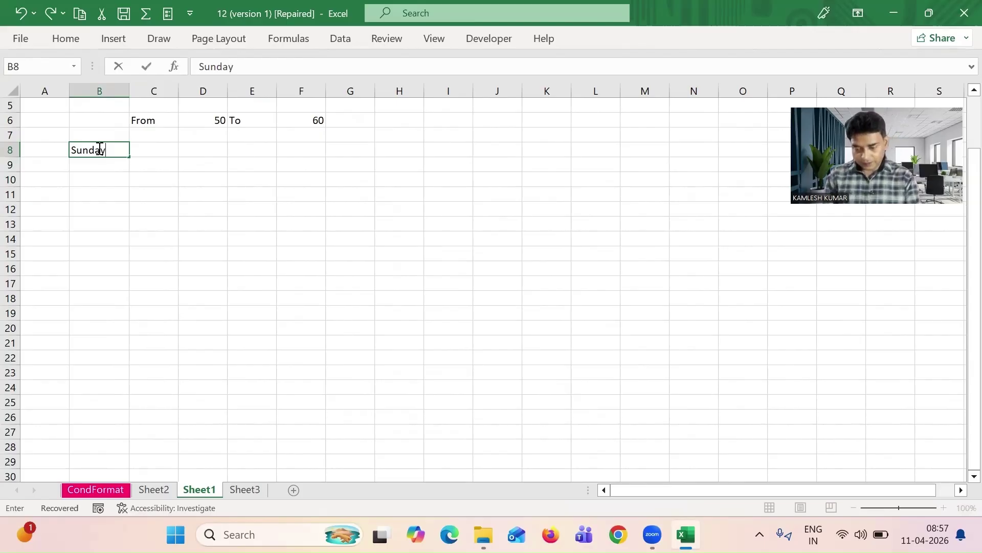
pyautogui.press('Return')
pyautogui.write('Monday')
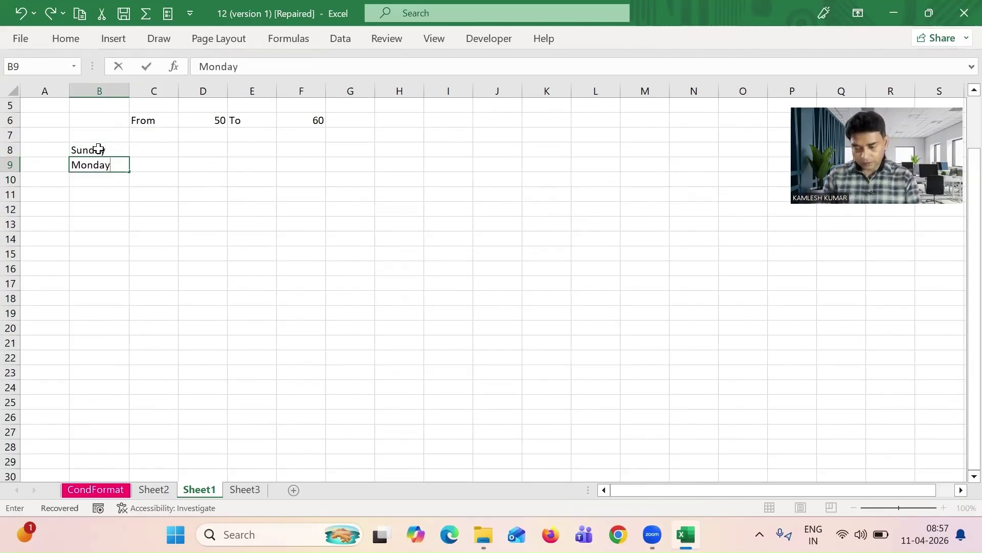
pyautogui.press('Return')
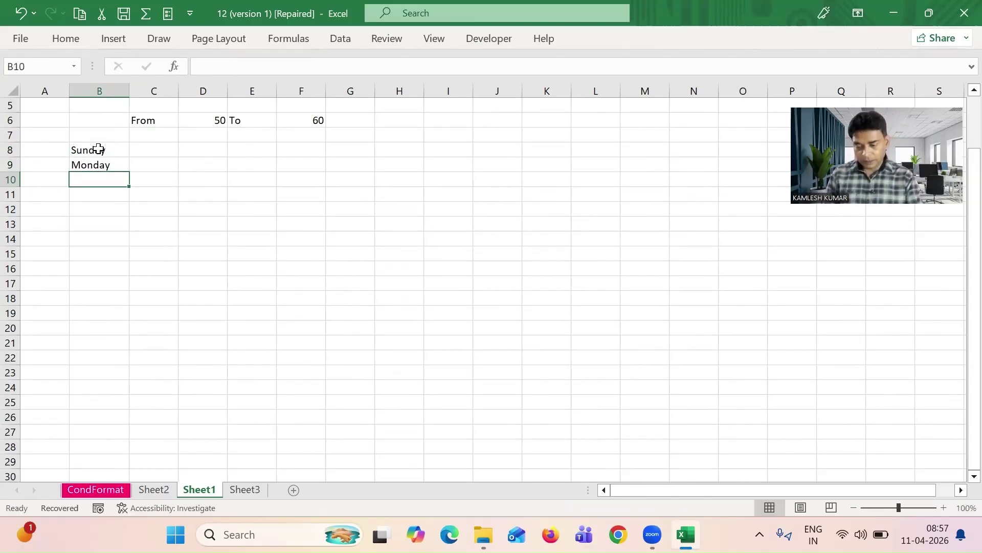
# Extend the weekday series from B8:B9 down to cell B28.
pyautogui.click(107, 150)
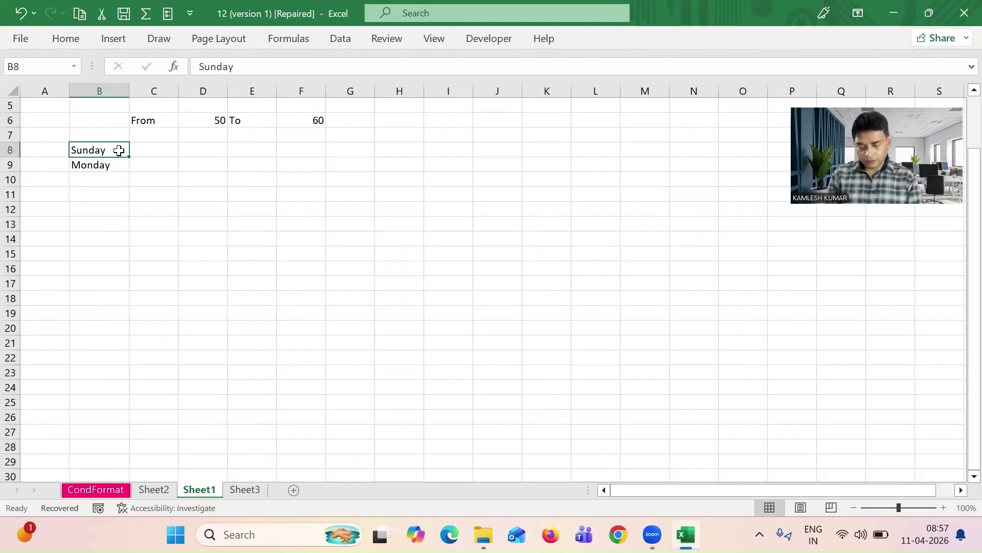
pyautogui.hotkey('shift', 'Down')
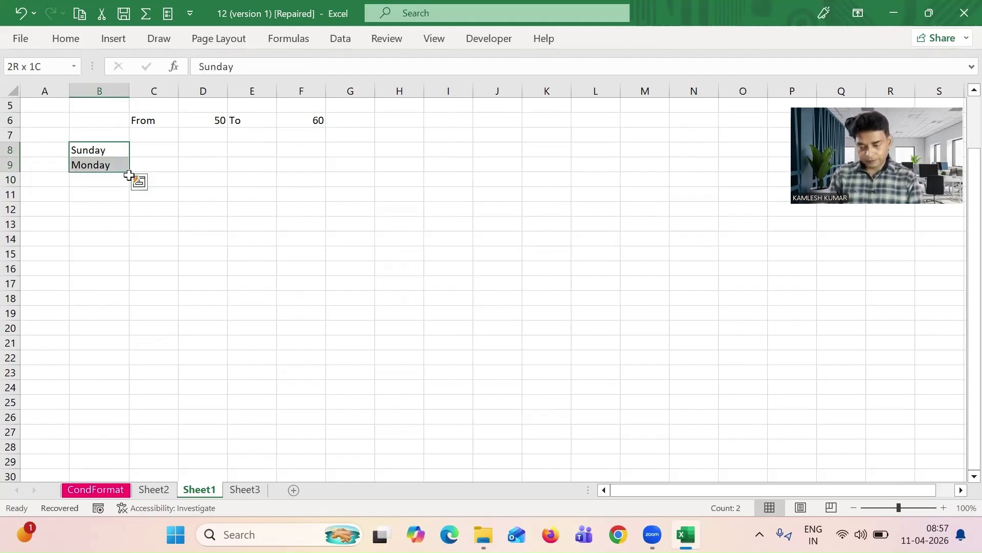
pyautogui.moveTo(129, 171); pyautogui.dragTo(108, 450)
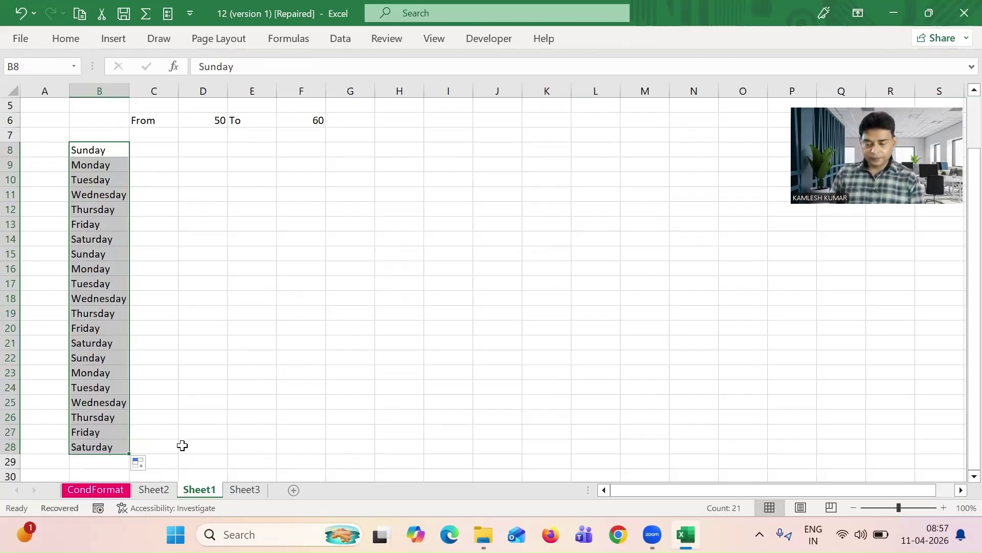
pyautogui.click(180, 313)
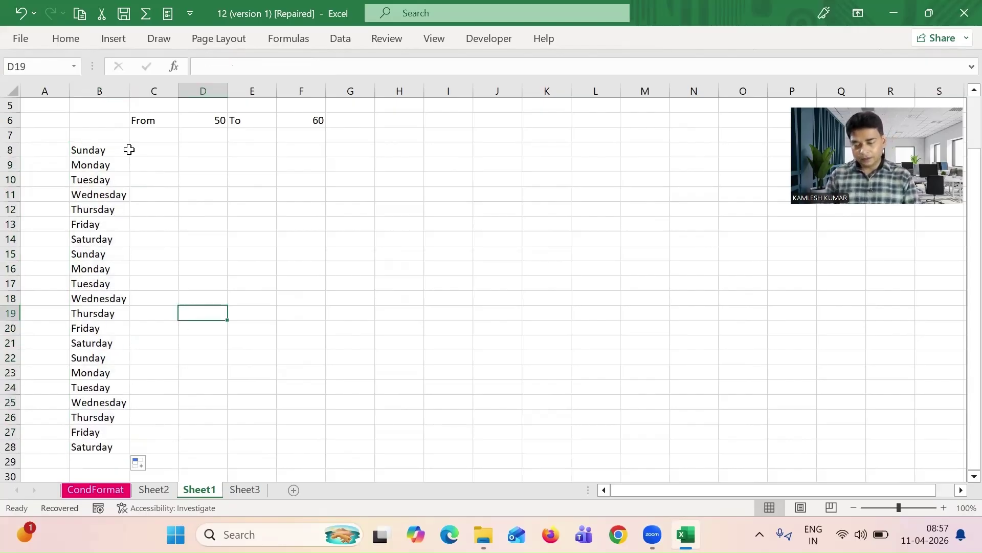
# Examine the weekday list in B8:B28 from its first to its last entry.
pyautogui.click(104, 150)
pyautogui.press('Down')
pyautogui.hotkey('ctrl', 'Down')
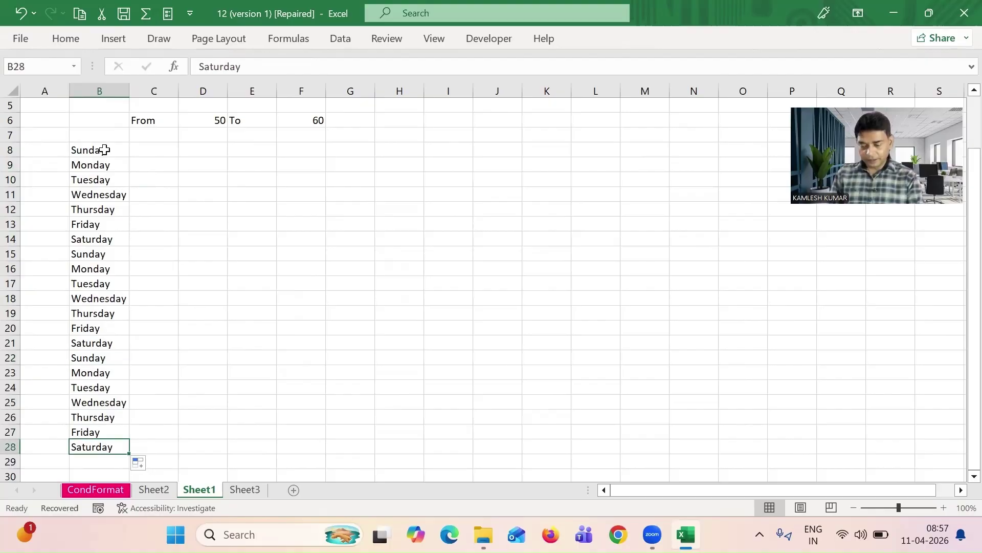
pyautogui.press('Up')
pyautogui.press('Up')
pyautogui.press('Up')
pyautogui.press('Up')
pyautogui.press('Up')
pyautogui.press('Up')
pyautogui.press('Up')
pyautogui.press('Up')
pyautogui.press('Up')
pyautogui.press('Up')
pyautogui.press('Up')
pyautogui.press('Up')
pyautogui.press('Up')
pyautogui.press('Up')
pyautogui.press('Up')
pyautogui.press('Up')
pyautogui.press('Up')
pyautogui.press('Up')
pyautogui.press('Up')
pyautogui.press('Up')
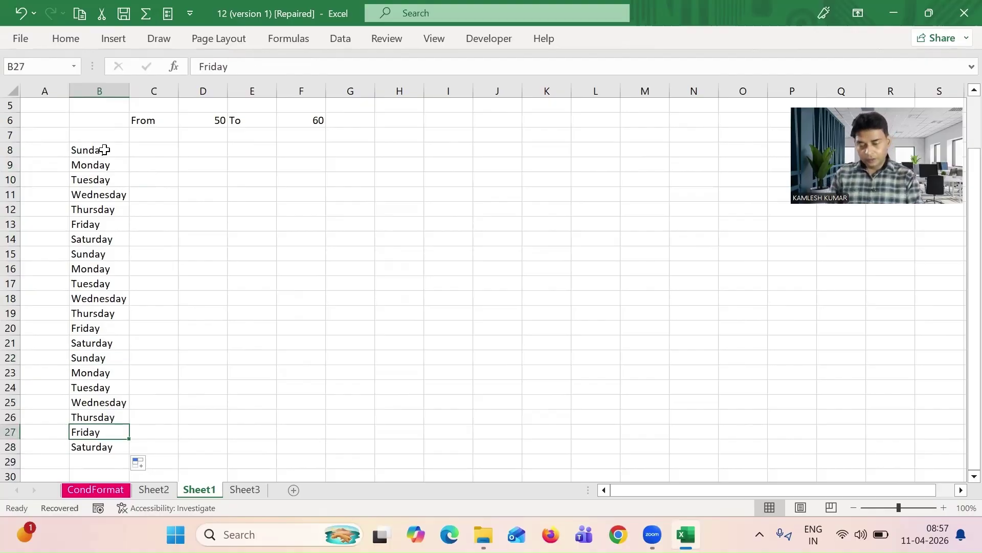
pyautogui.press('Down')
pyautogui.press('Down')
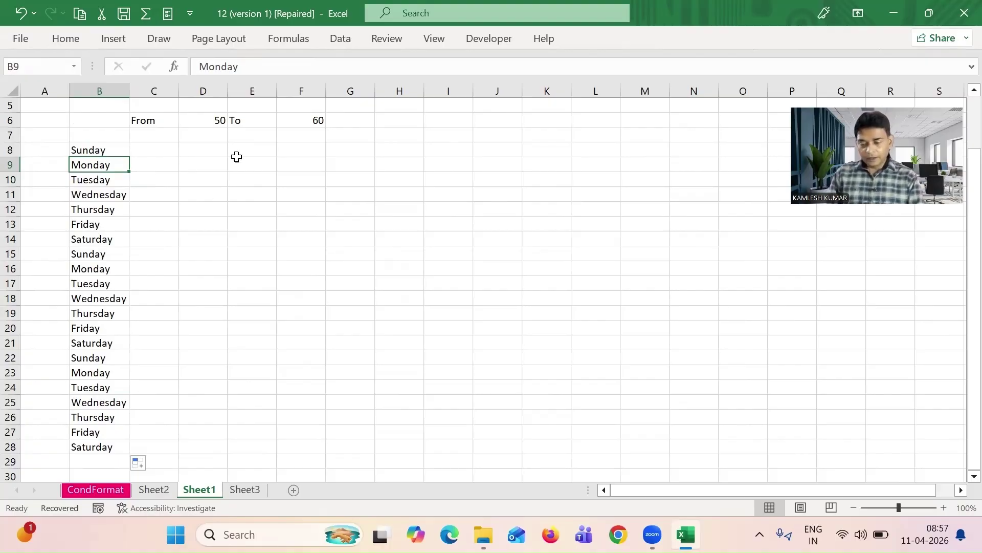
# Highlight cells in B8:B28 containing the text Sunday with Light Red Fill with Dark Red Text.
pyautogui.click(102, 149)
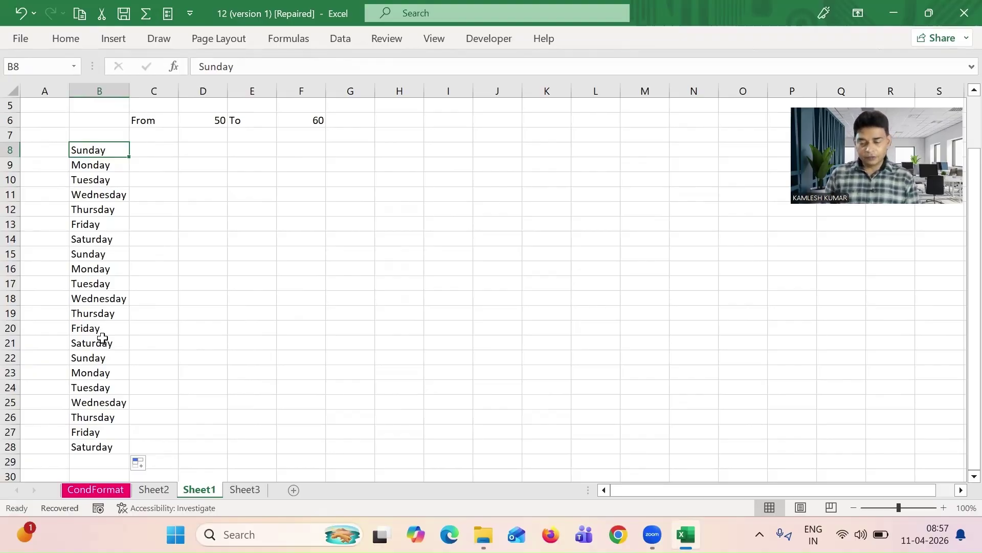
pyautogui.hotkey('shift', 'Down')
pyautogui.hotkey('shift', 'Down')
pyautogui.hotkey('shift', 'Down')
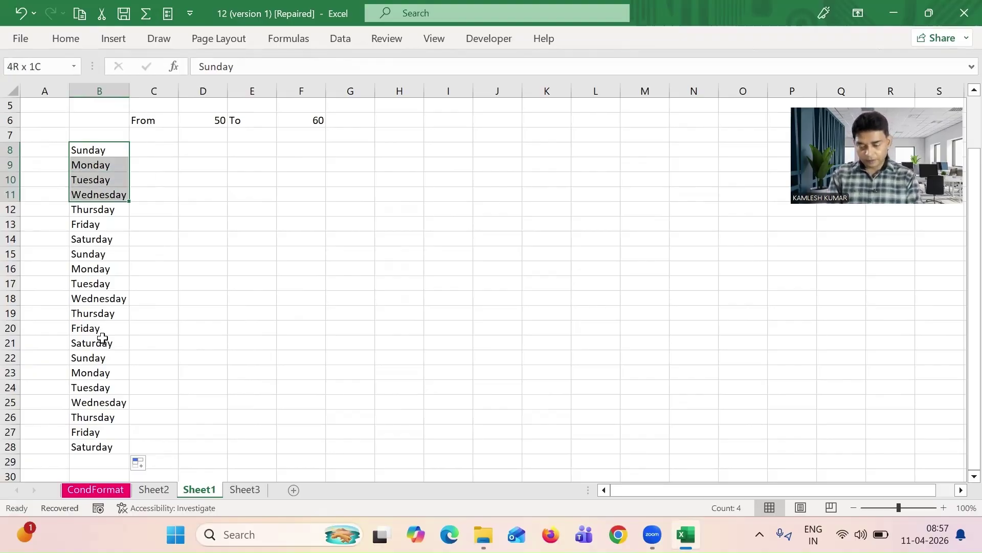
pyautogui.hotkey('shift', 'Down')
pyautogui.hotkey('shift', 'Down')
pyautogui.hotkey('shift', 'Down')
pyautogui.hotkey('shift', 'Down')
pyautogui.hotkey('shift', 'Down')
pyautogui.hotkey('shift', 'Down')
pyautogui.hotkey('shift', 'Down')
pyautogui.hotkey('shift', 'Down')
pyautogui.hotkey('shift', 'Down')
pyautogui.hotkey('shift', 'Down')
pyautogui.hotkey('shift', 'Down')
pyautogui.hotkey('shift', 'Down')
pyautogui.hotkey('shift', 'Down')
pyautogui.hotkey('shift', 'Down')
pyautogui.hotkey('shift', 'Down')
pyautogui.hotkey('shift', 'Down')
pyautogui.hotkey('shift', 'Down')
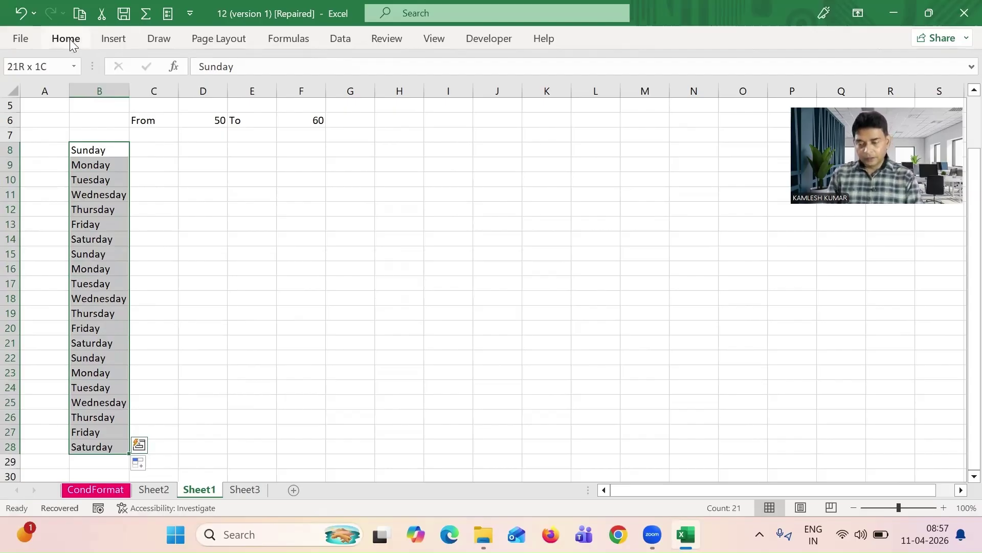
pyautogui.click(70, 41)
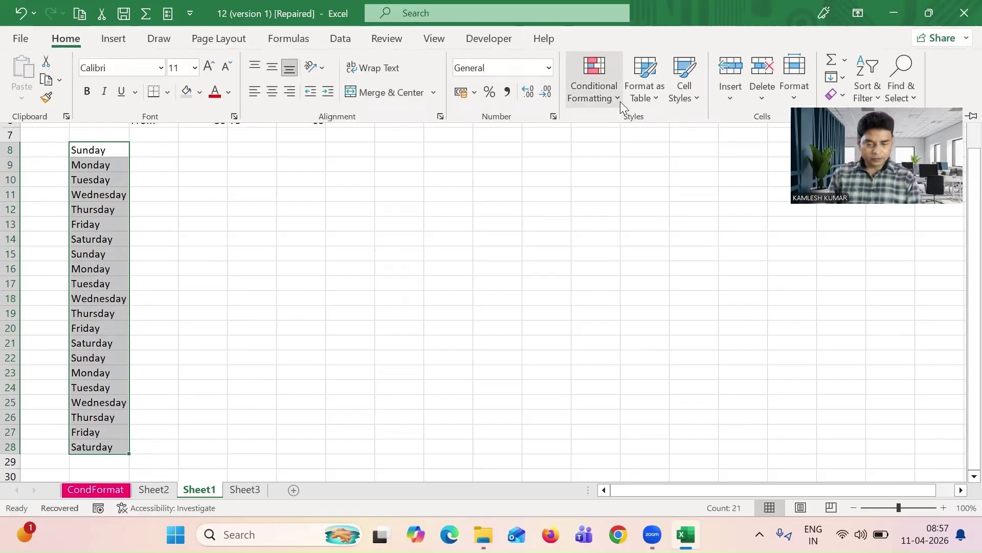
pyautogui.click(617, 98)
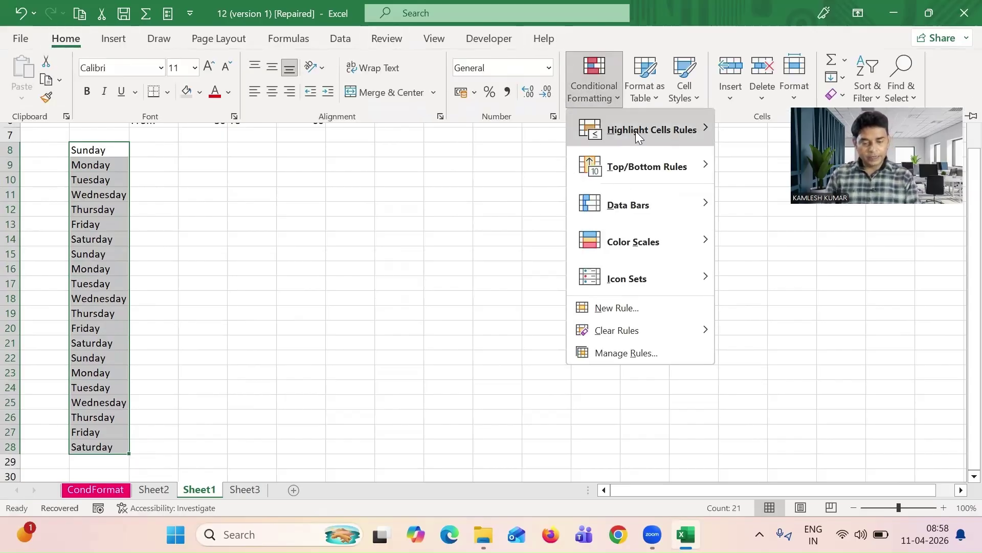
pyautogui.moveTo(660, 132)
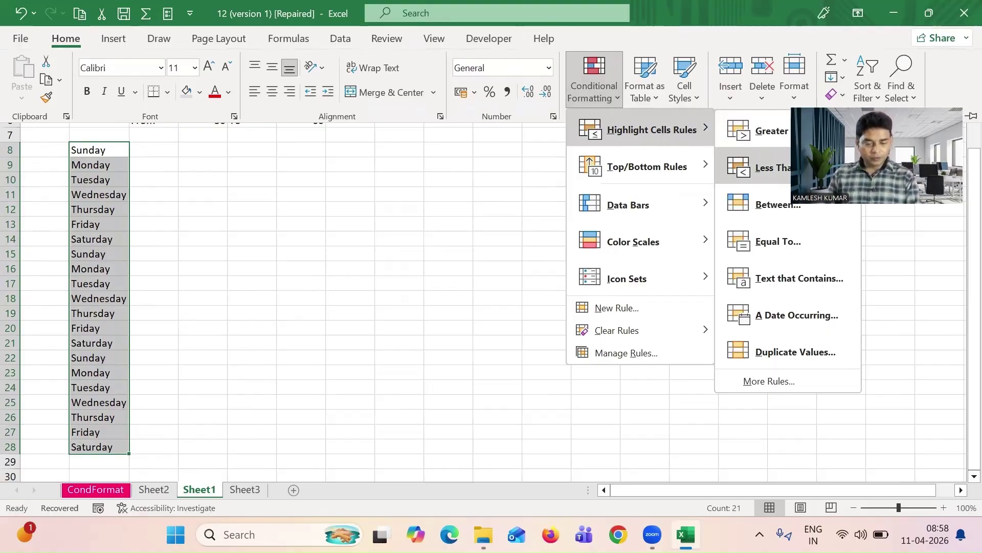
pyautogui.click(779, 278)
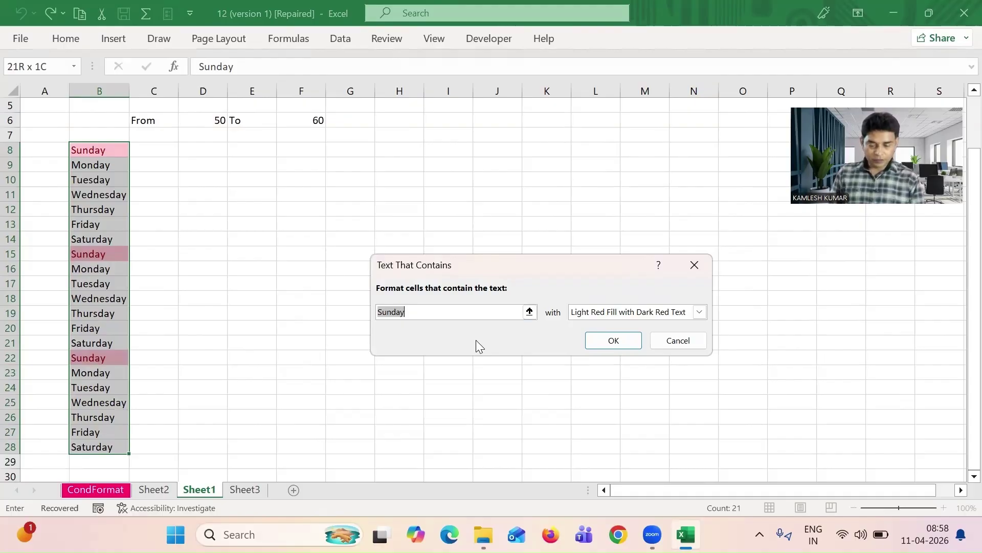
pyautogui.click(615, 339)
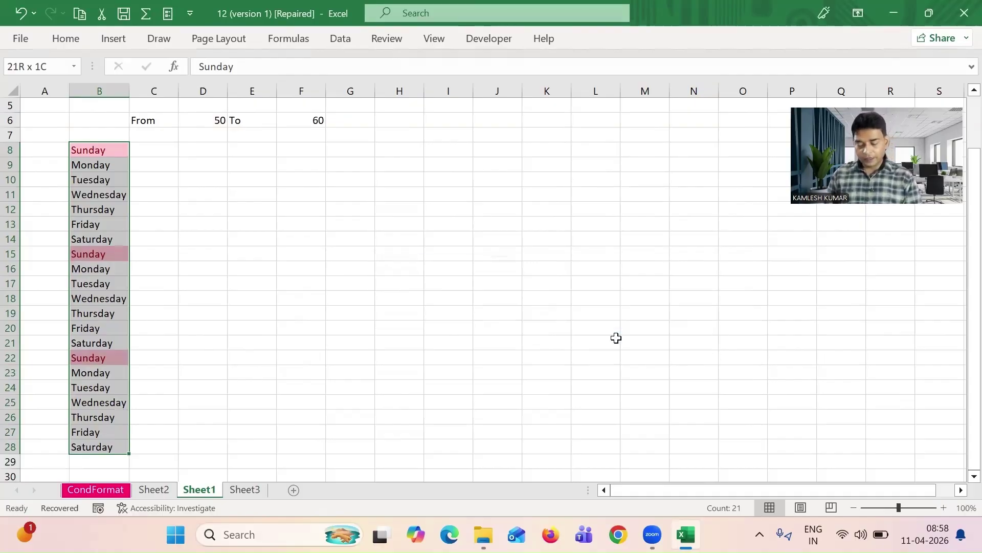
# Highlight cells in B8:B28 containing the text wednesday with Light Red Fill with Dark Red Text.
pyautogui.click(68, 38)
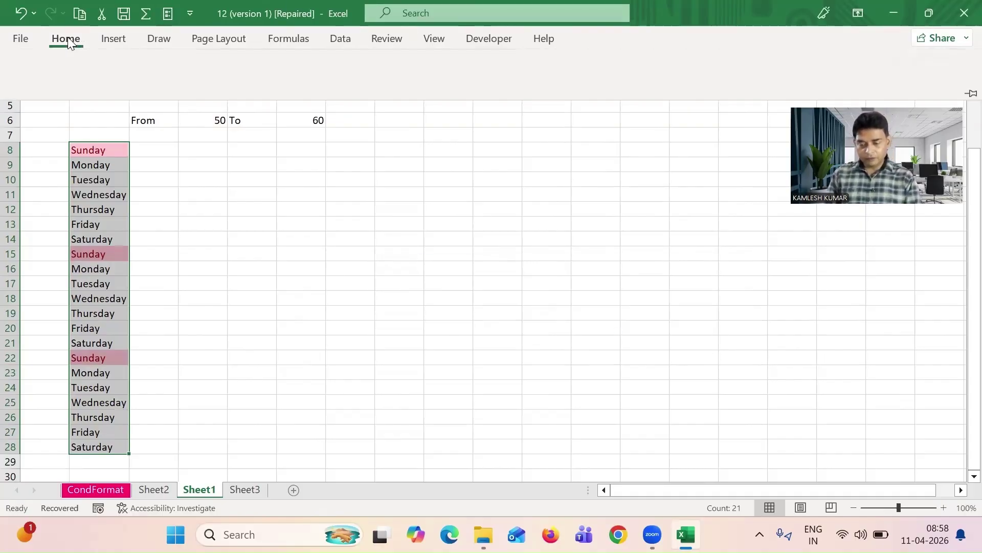
pyautogui.click(612, 102)
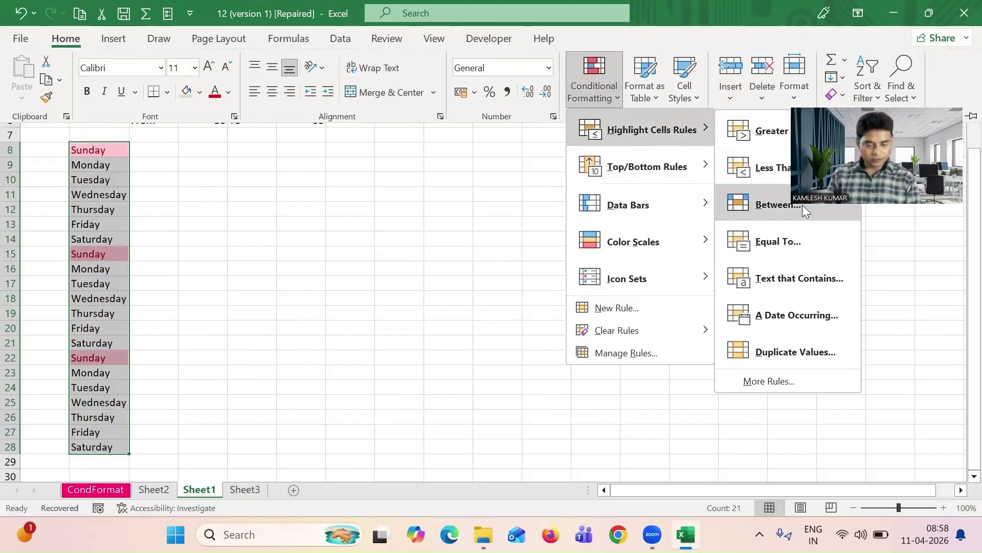
pyautogui.click(805, 286)
pyautogui.click(501, 314)
pyautogui.press('BackSpace')
pyautogui.press('BackSpace')
pyautogui.press('BackSpace')
pyautogui.press('BackSpace')
pyautogui.press('BackSpace')
pyautogui.press('BackSpace')
pyautogui.write('we')
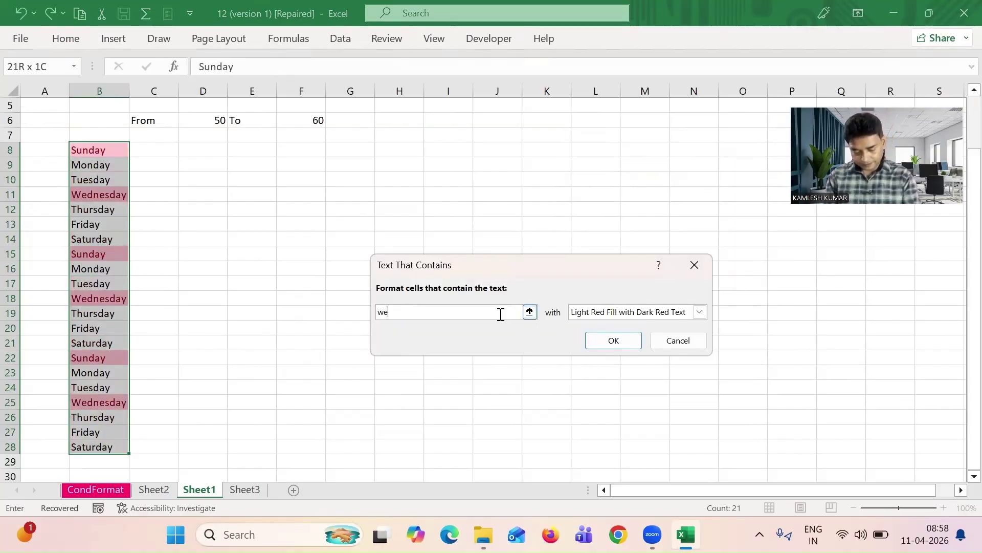
pyautogui.write('n')
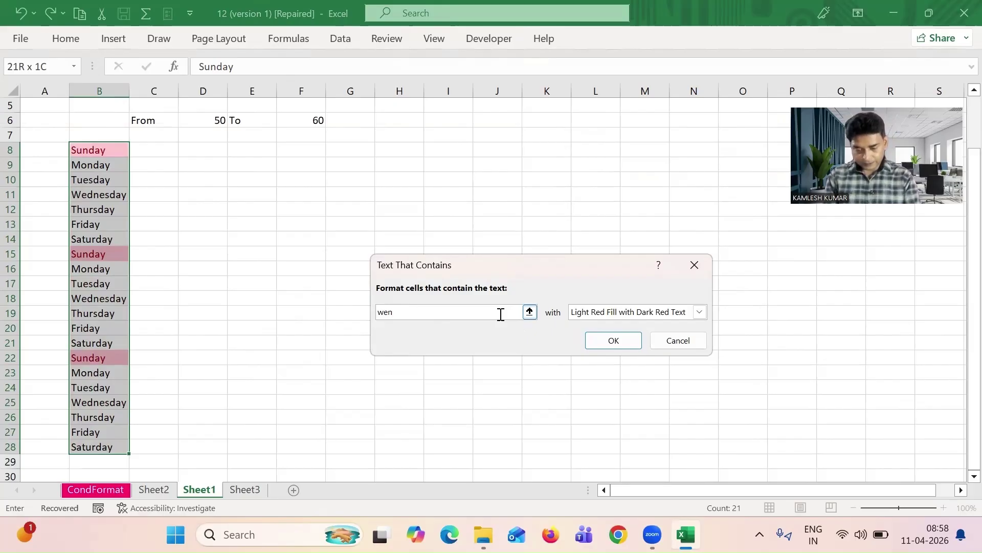
pyautogui.press('BackSpace')
pyautogui.write('dne')
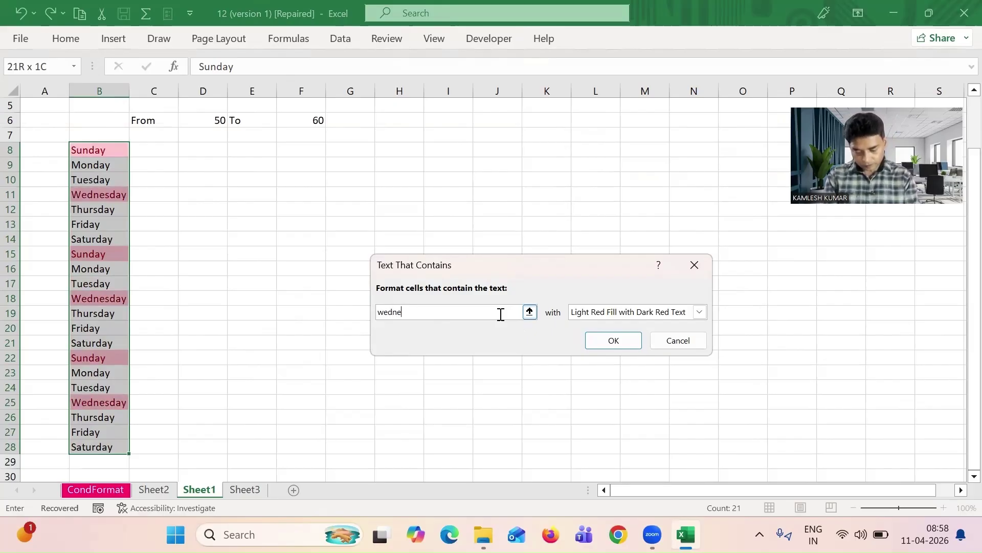
pyautogui.write('sday')
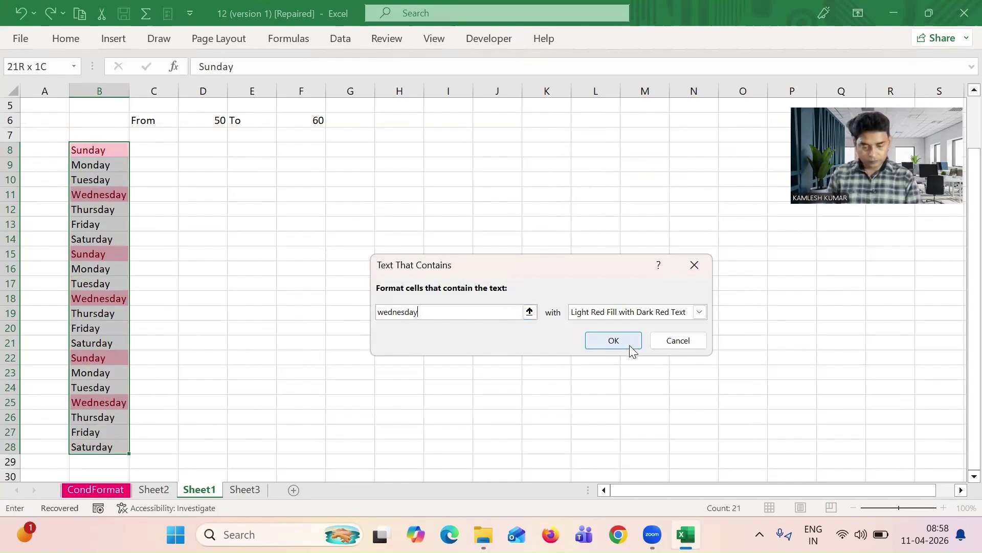
pyautogui.click(629, 344)
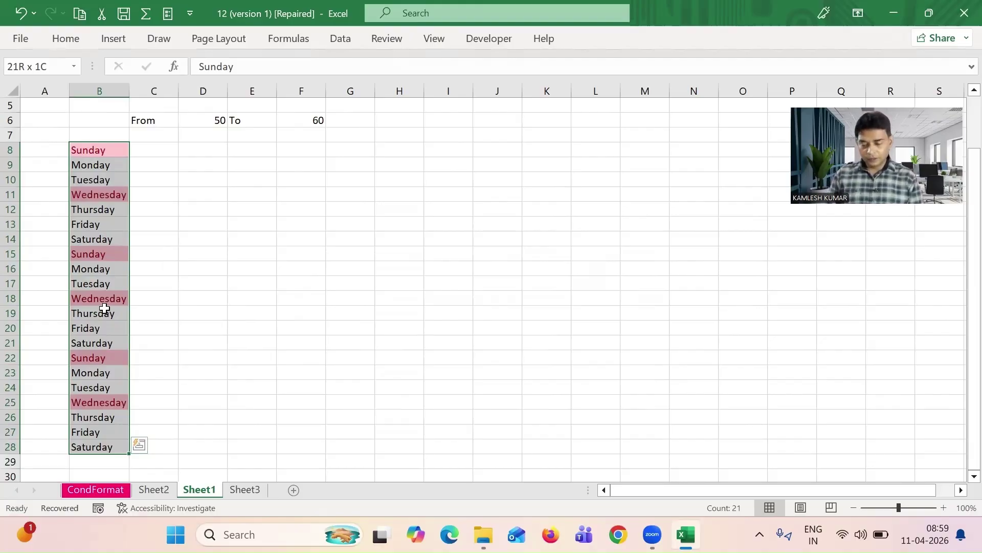
pyautogui.click(185, 258)
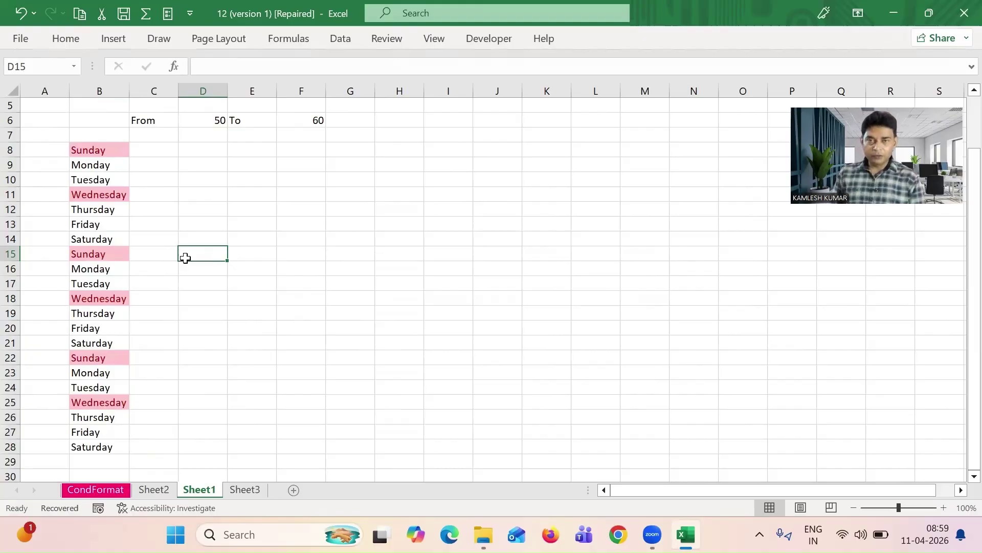
# Clear the conditional formatting rules from the selected weekday cells B8:B28 only.
pyautogui.moveTo(110, 144); pyautogui.dragTo(111, 148)
pyautogui.hotkey('shift', 'Down')
pyautogui.hotkey('shift', 'Down')
pyautogui.hotkey('shift', 'Down')
pyautogui.hotkey('shift', 'Down')
pyautogui.hotkey('shift', 'Down')
pyautogui.hotkey('shift', 'Down')
pyautogui.hotkey('shift', 'Down')
pyautogui.hotkey('shift', 'Down')
pyautogui.hotkey('shift', 'Down')
pyautogui.hotkey('shift', 'Down')
pyautogui.hotkey('shift', 'Down')
pyautogui.hotkey('shift', 'Down')
pyautogui.hotkey('shift', 'Down')
pyautogui.hotkey('shift', 'Down')
pyautogui.hotkey('shift', 'Down')
pyautogui.hotkey('shift', 'Down')
pyautogui.hotkey('shift', 'Down')
pyautogui.hotkey('shift', 'Down')
pyautogui.hotkey('shift', 'Down')
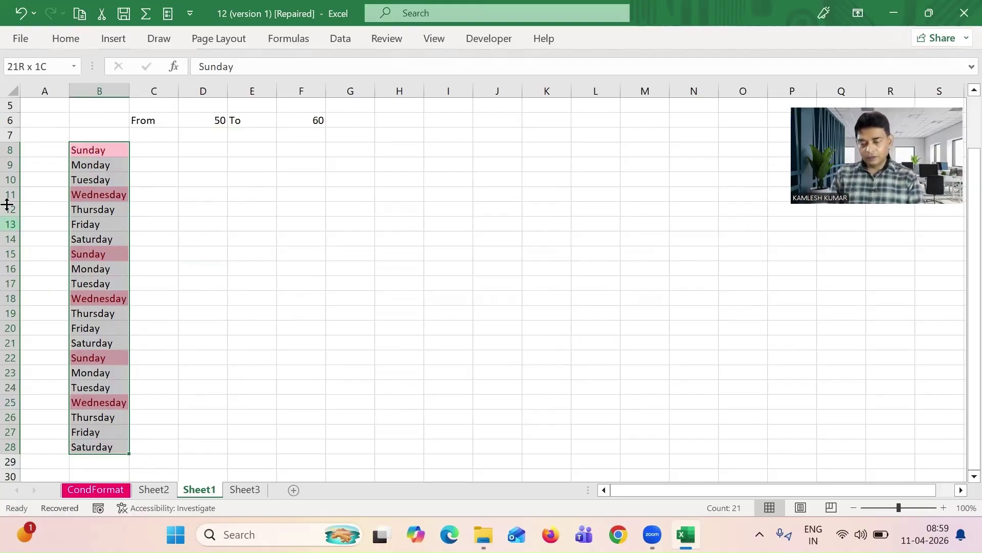
pyautogui.click(67, 40)
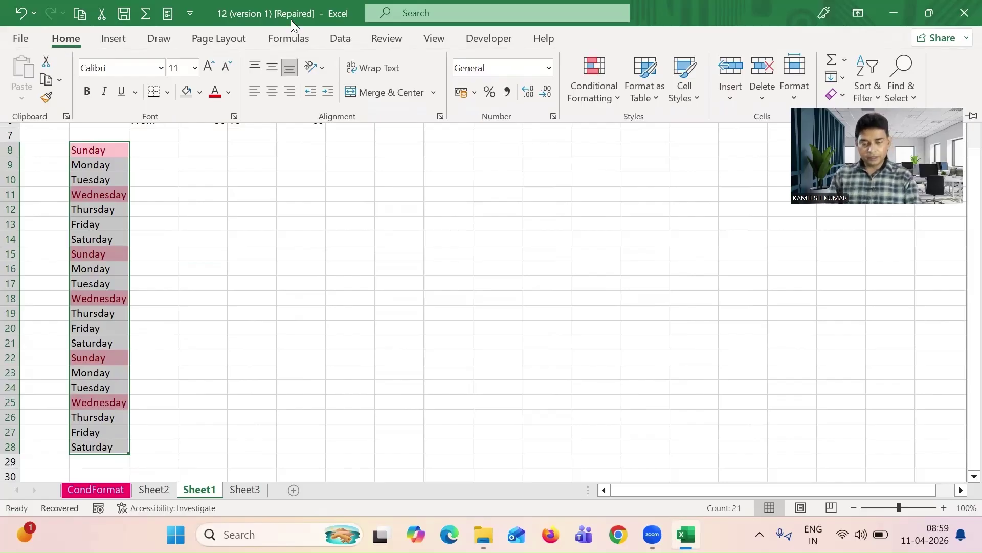
pyautogui.click(616, 96)
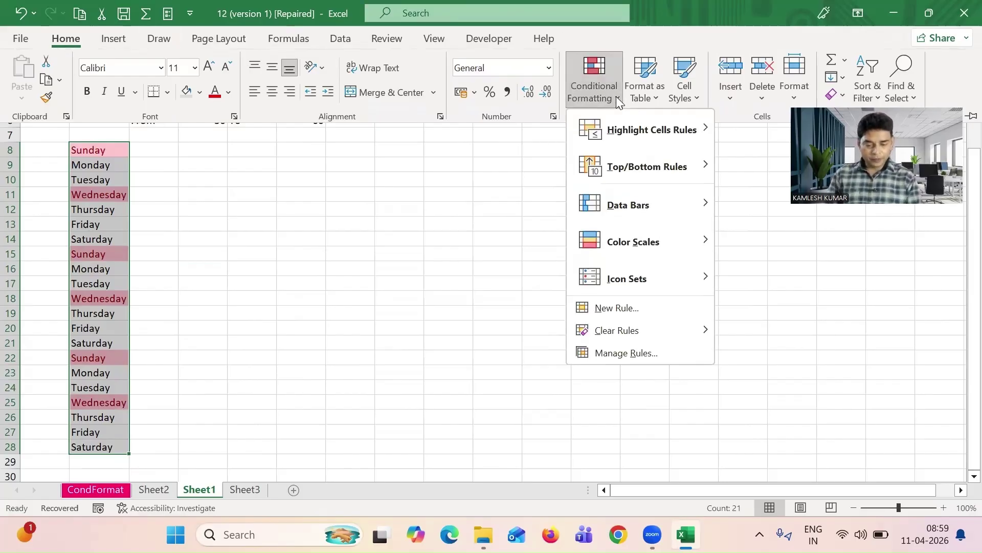
pyautogui.moveTo(640, 332)
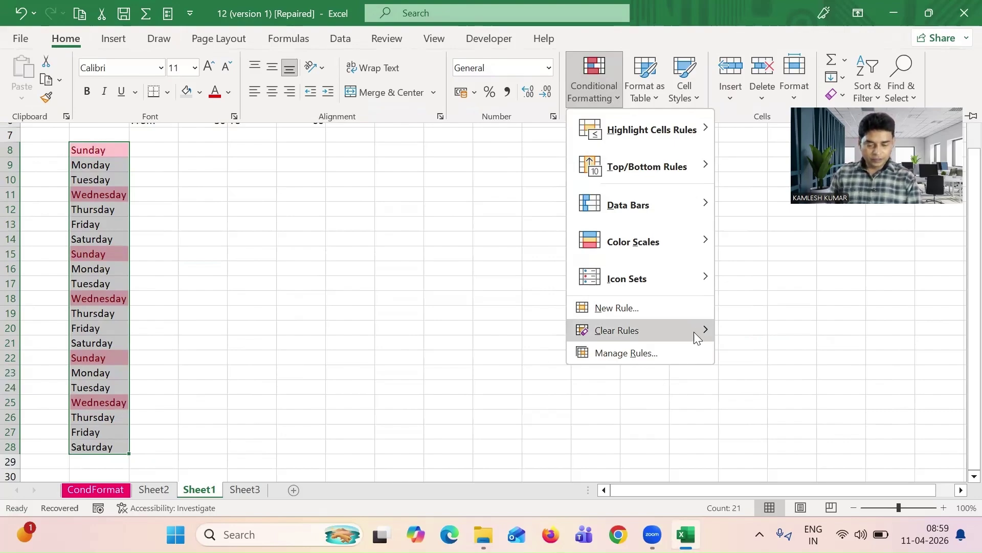
pyautogui.moveTo(694, 331)
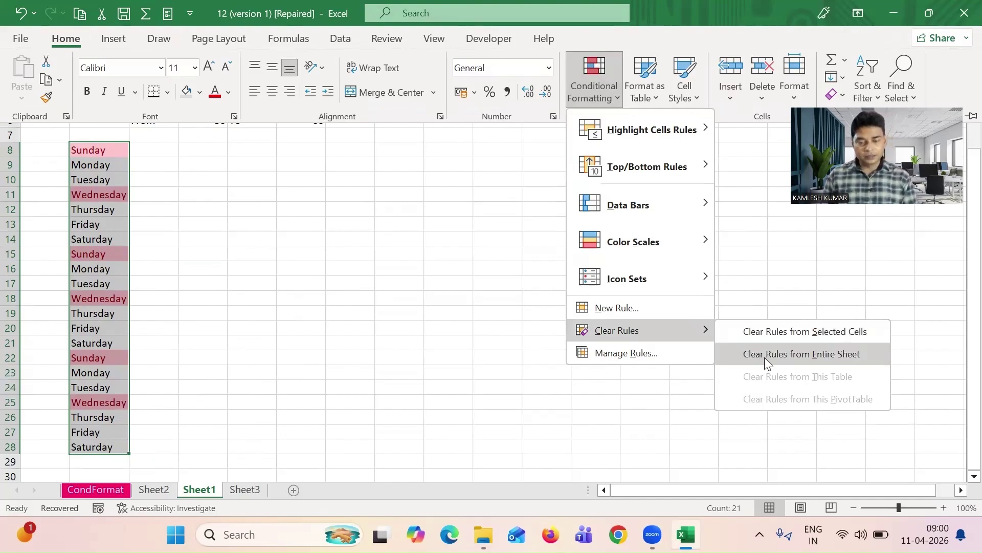
pyautogui.click(805, 335)
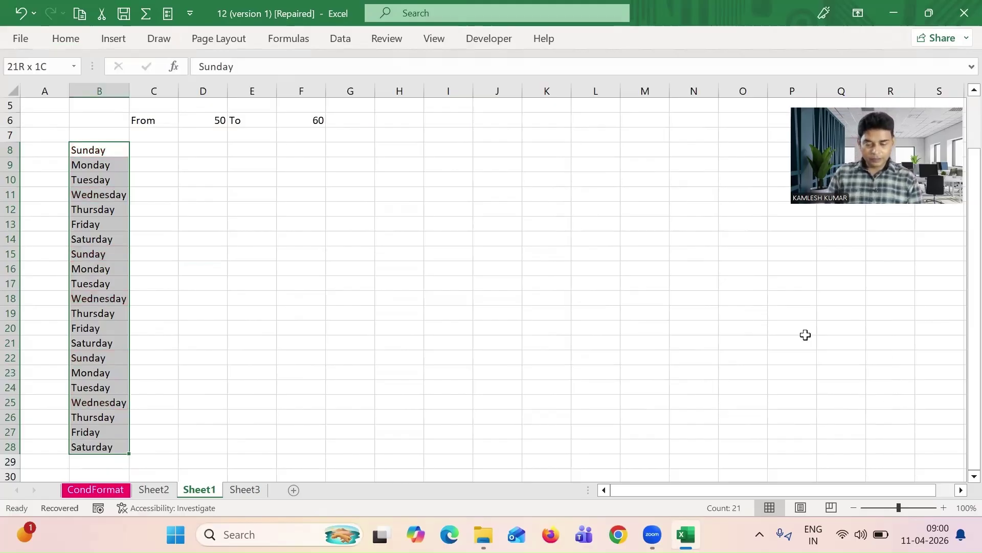
pyautogui.click(118, 252)
pyautogui.press('Up')
pyautogui.press('Down')
pyautogui.press('Down')
pyautogui.press('Down')
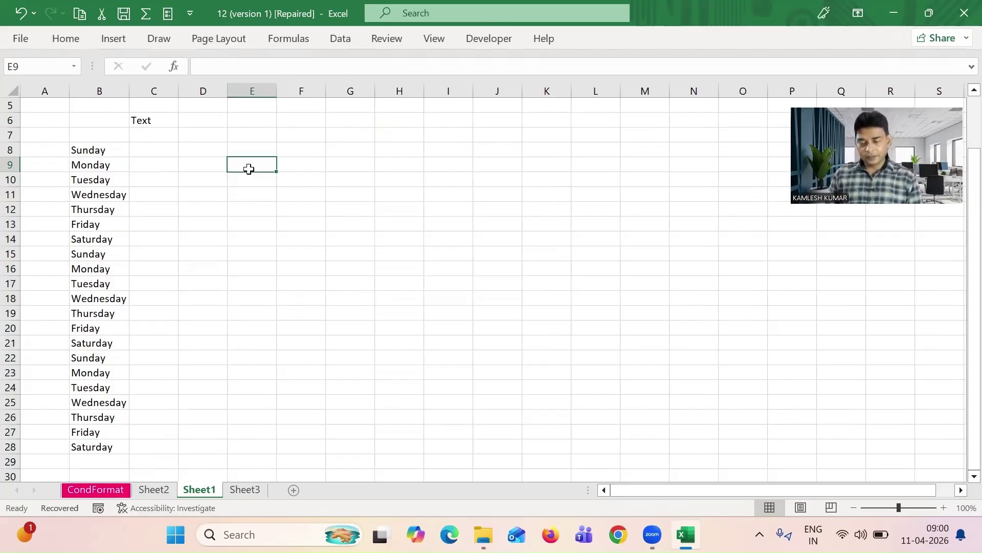
# Enter the formula =UNIQUE(B8:B28) in cell I6 to list each weekday once.
pyautogui.click(454, 123)
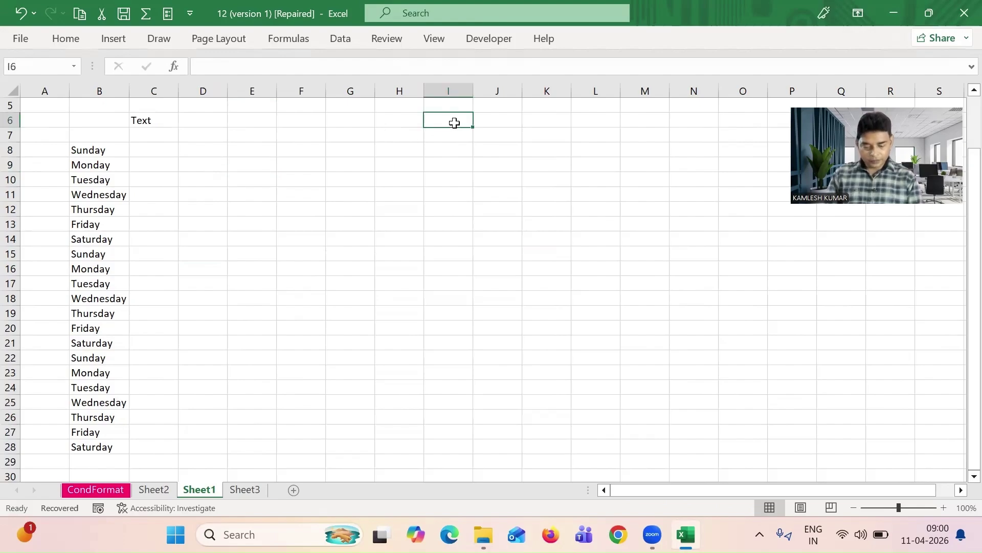
pyautogui.write('=uni')
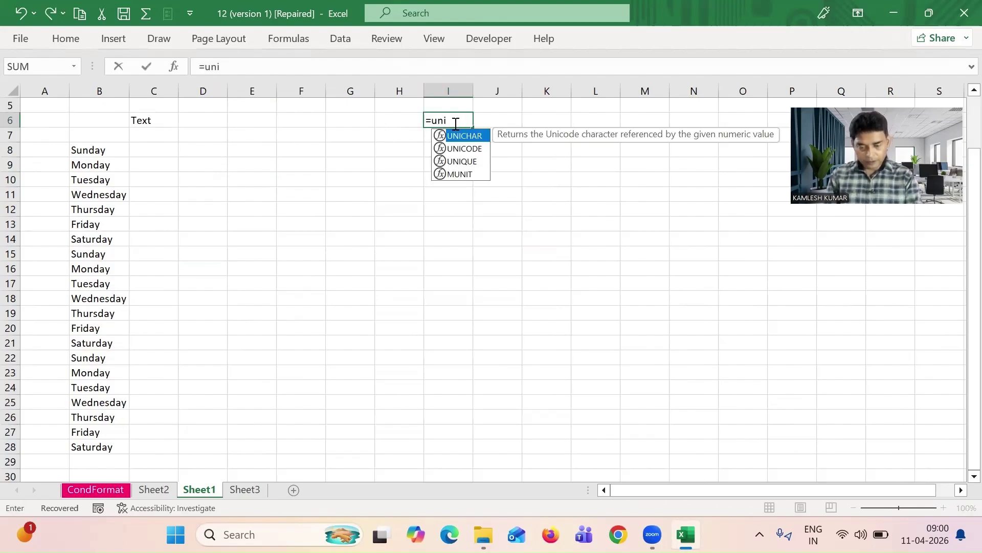
pyautogui.press('Down')
pyautogui.press('Down')
pyautogui.press('Tab')
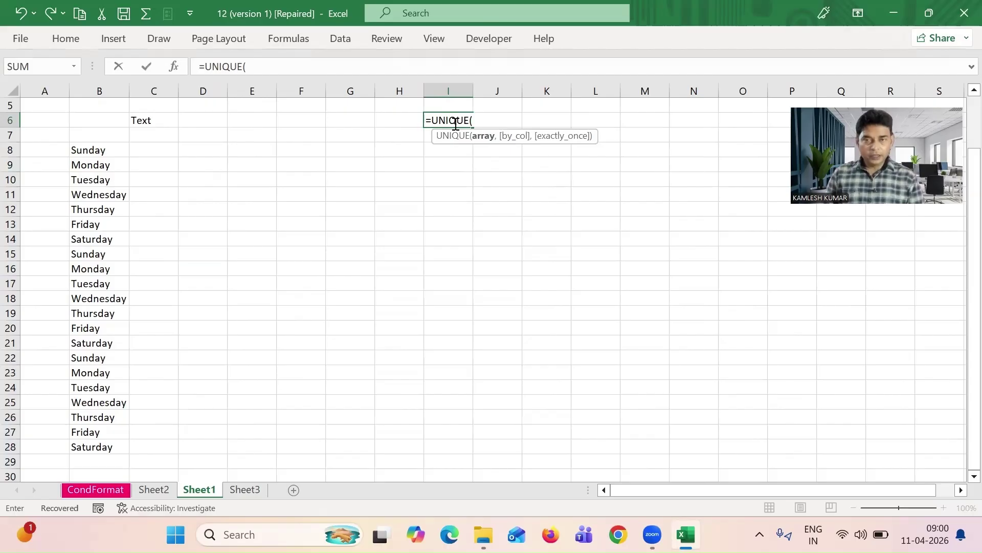
pyautogui.moveTo(77, 148); pyautogui.dragTo(78, 161)
pyautogui.hotkey('shift', 'Down')
pyautogui.hotkey('shift', 'Down')
pyautogui.hotkey('shift', 'Down')
pyautogui.hotkey('shift', 'Down')
pyautogui.hotkey('shift', 'Down')
pyautogui.hotkey('shift', 'Down')
pyautogui.hotkey('shift', 'Down')
pyautogui.hotkey('shift', 'Down')
pyautogui.hotkey('shift', 'Down')
pyautogui.hotkey('shift', 'Down')
pyautogui.hotkey('shift', 'Down')
pyautogui.hotkey('shift', 'Down')
pyautogui.hotkey('shift', 'Down')
pyautogui.hotkey('shift', 'Down')
pyautogui.hotkey('shift', 'Down')
pyautogui.hotkey('shift', 'Down')
pyautogui.hotkey('shift', 'Down')
pyautogui.hotkey('shift', 'Down')
pyautogui.hotkey('shift', 'Down')
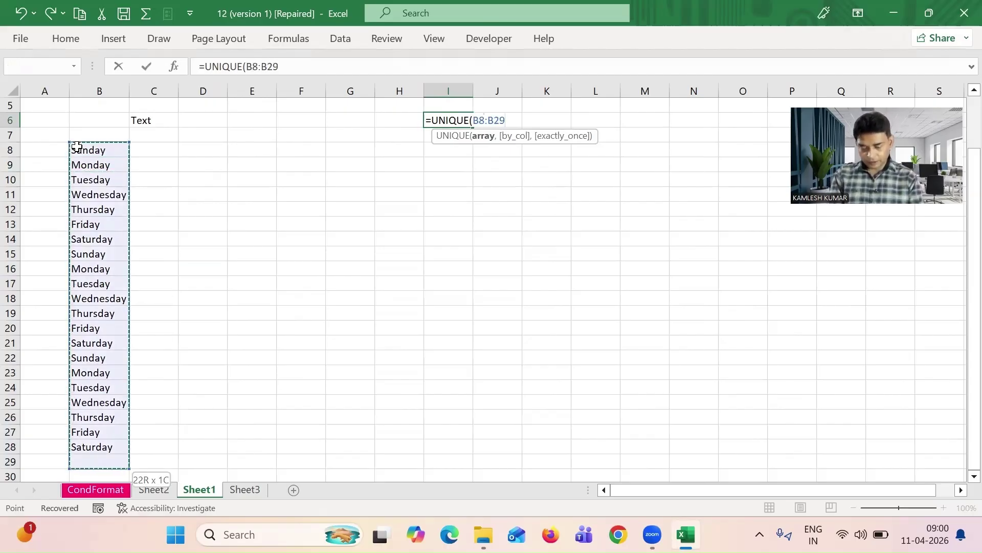
pyautogui.write(')')
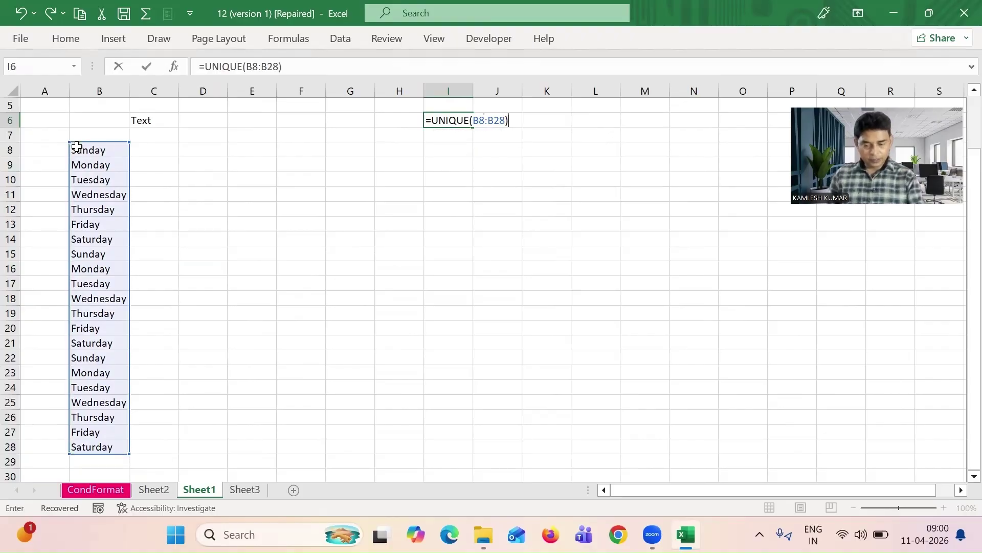
pyautogui.press('Return')
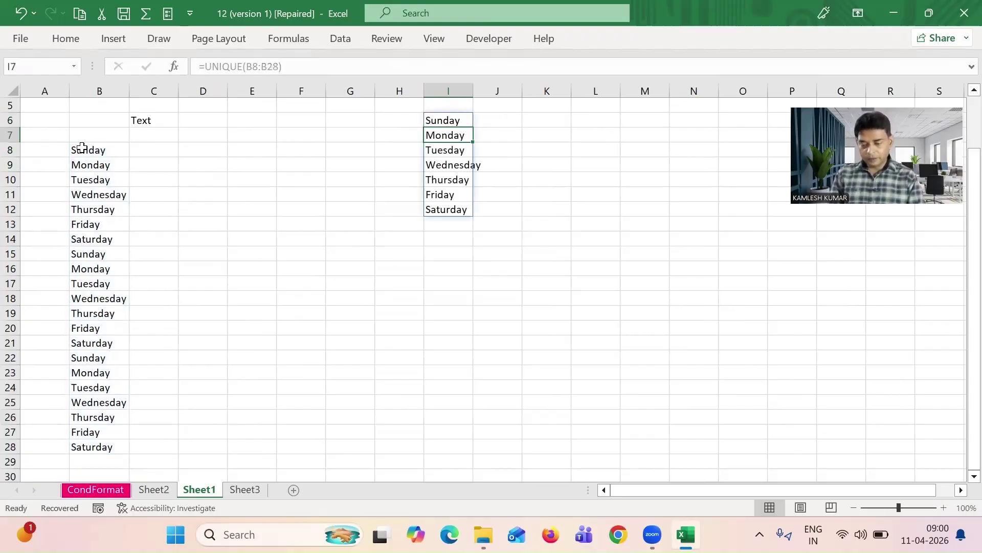
# Compare the weekday names in B8:B14 with the unique list starting at I6.
pyautogui.click(107, 150)
pyautogui.press('Down')
pyautogui.press('Down')
pyautogui.press('Down')
pyautogui.press('Down')
pyautogui.press('Down')
pyautogui.press('Down')
pyautogui.press('Down')
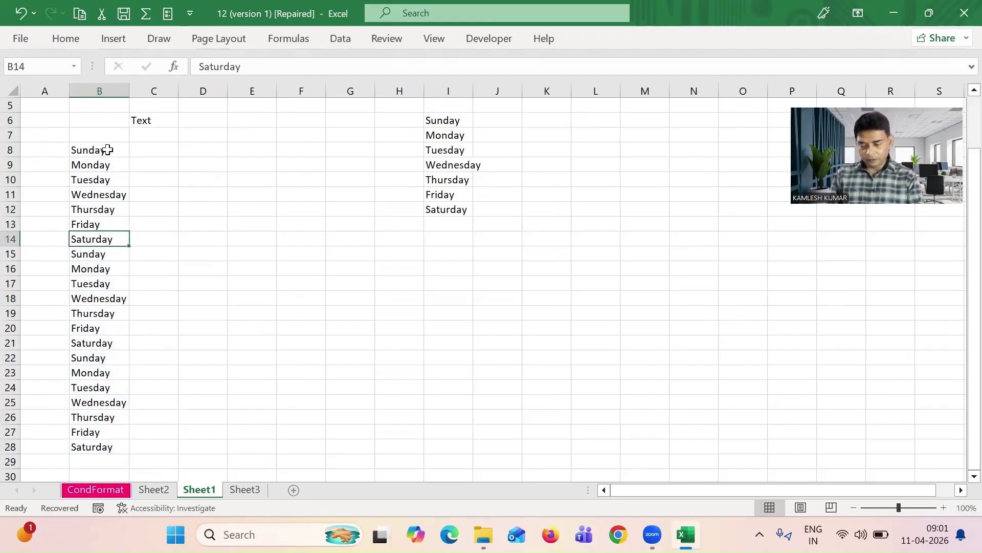
pyautogui.click(449, 121)
pyautogui.press('Down')
pyautogui.press('Down')
pyautogui.press('Down')
pyautogui.press('Down')
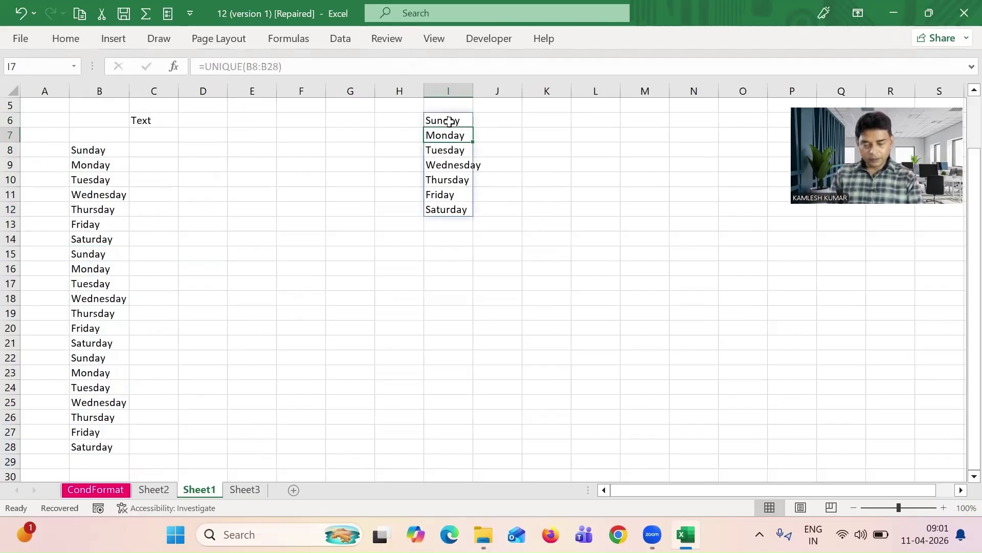
# Set the data validation of cell D6, beside the Text label, to allow a List.
pyautogui.click(205, 118)
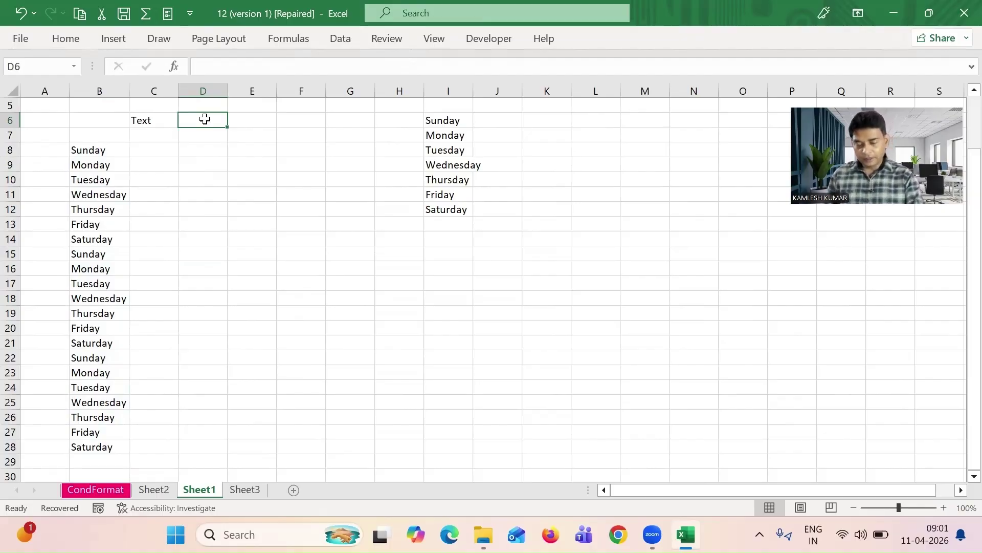
pyautogui.click(67, 38)
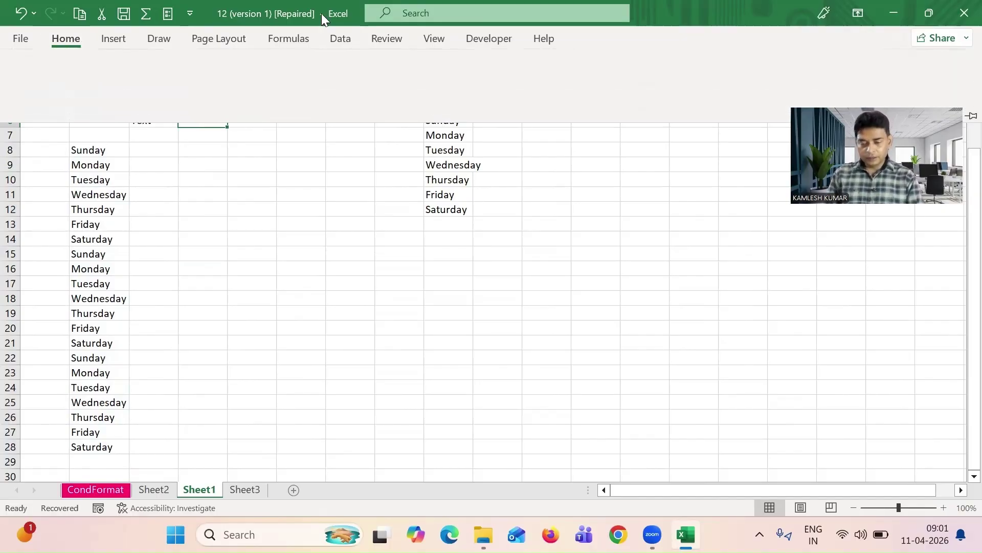
pyautogui.click(339, 40)
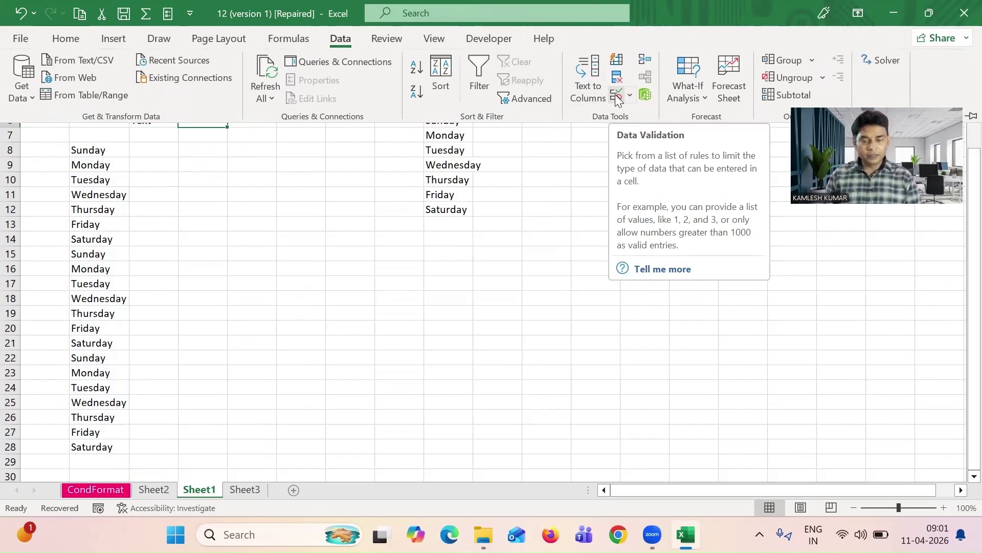
pyautogui.click(631, 95)
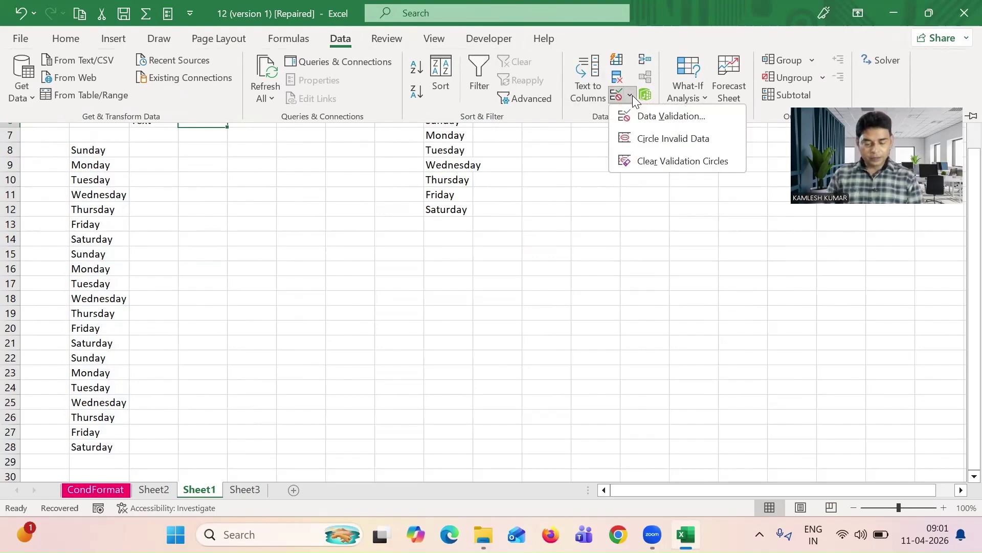
pyautogui.click(657, 116)
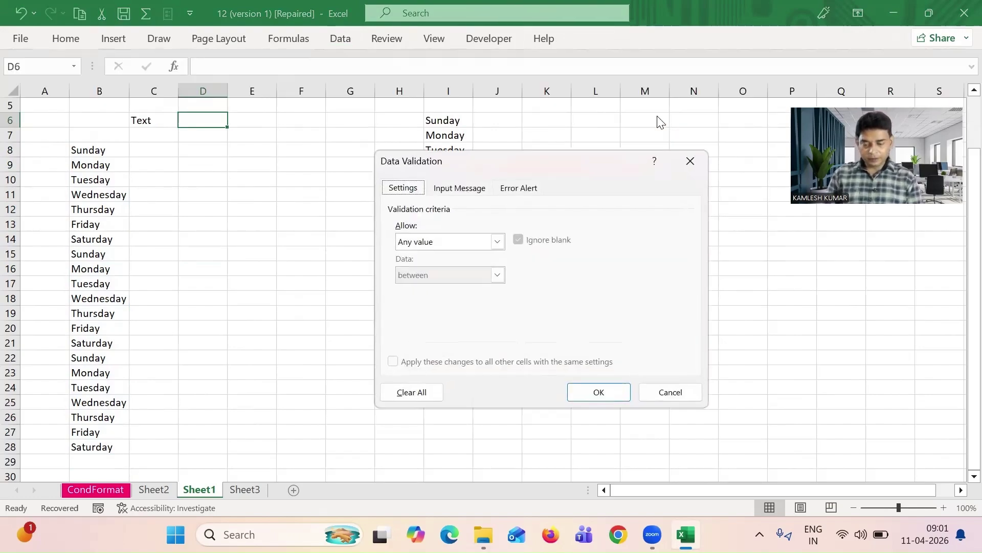
pyautogui.click(497, 241)
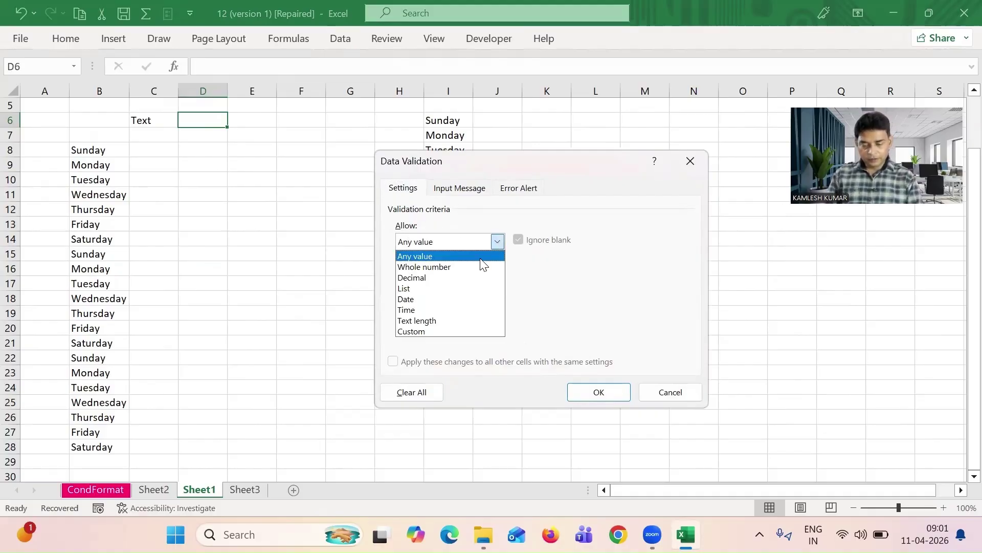
pyautogui.click(433, 289)
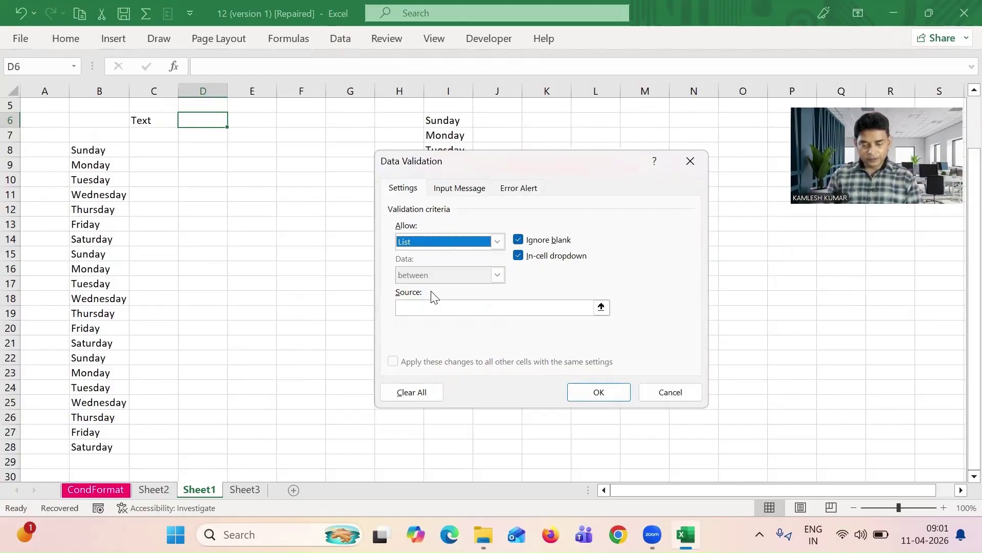
# Use =$I$6:$I$12 as the validation list source for D6, apply it, and choose Tuesday from the cell's list.
pyautogui.click(456, 308)
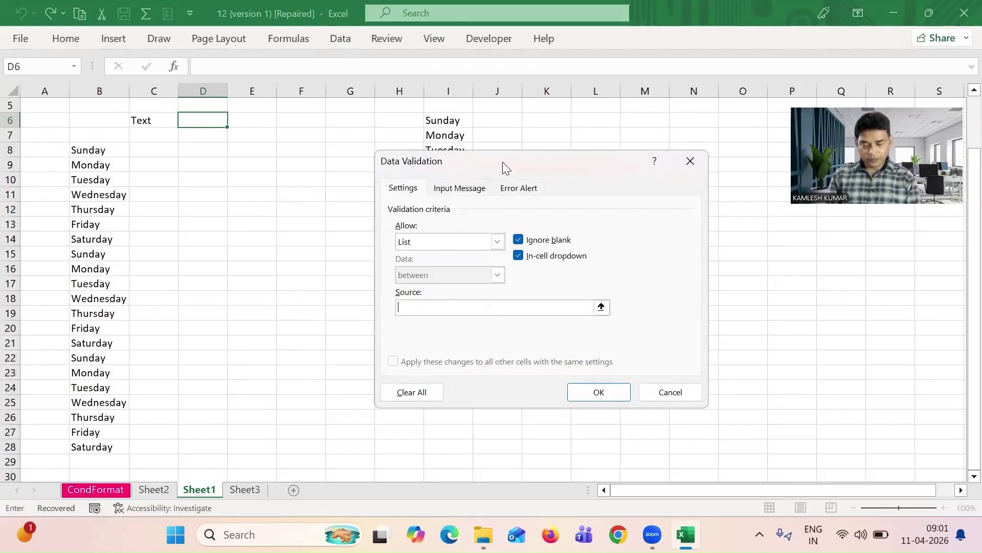
pyautogui.moveTo(503, 162); pyautogui.dragTo(332, 240)
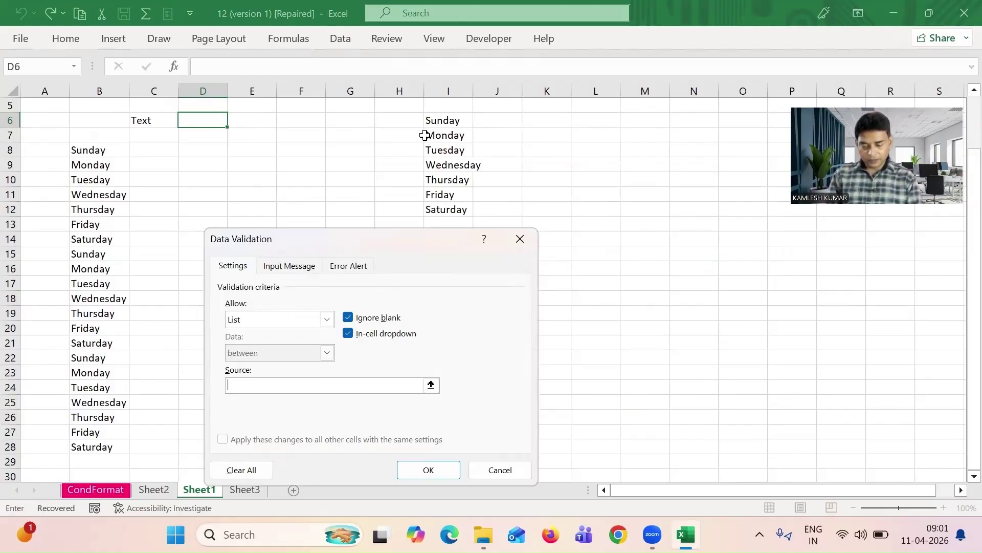
pyautogui.click(436, 120)
pyautogui.hotkey('shift', 'Down')
pyautogui.hotkey('shift', 'Down')
pyautogui.hotkey('shift', 'Down')
pyautogui.hotkey('shift', 'Down')
pyautogui.hotkey('shift', 'Down')
pyautogui.hotkey('shift', 'Down')
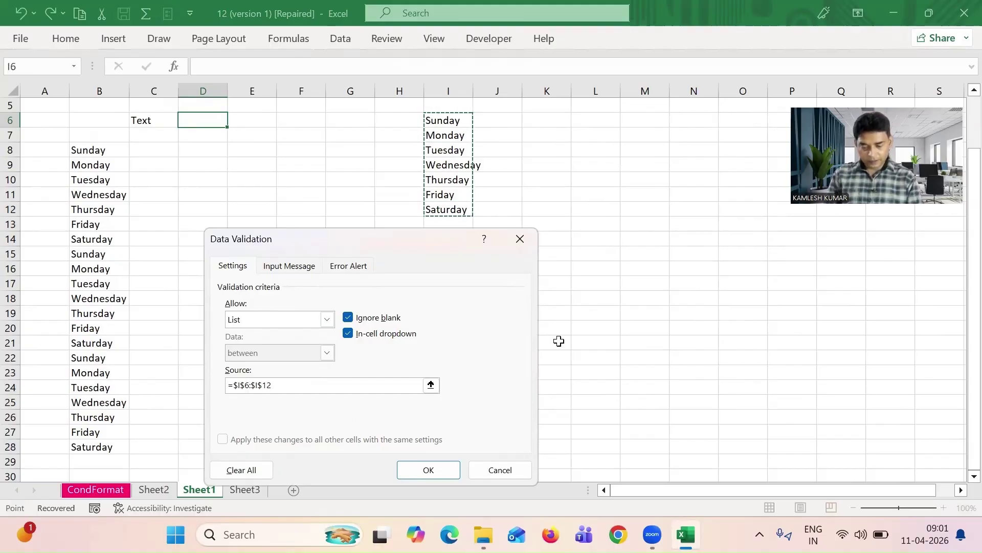
pyautogui.click(438, 468)
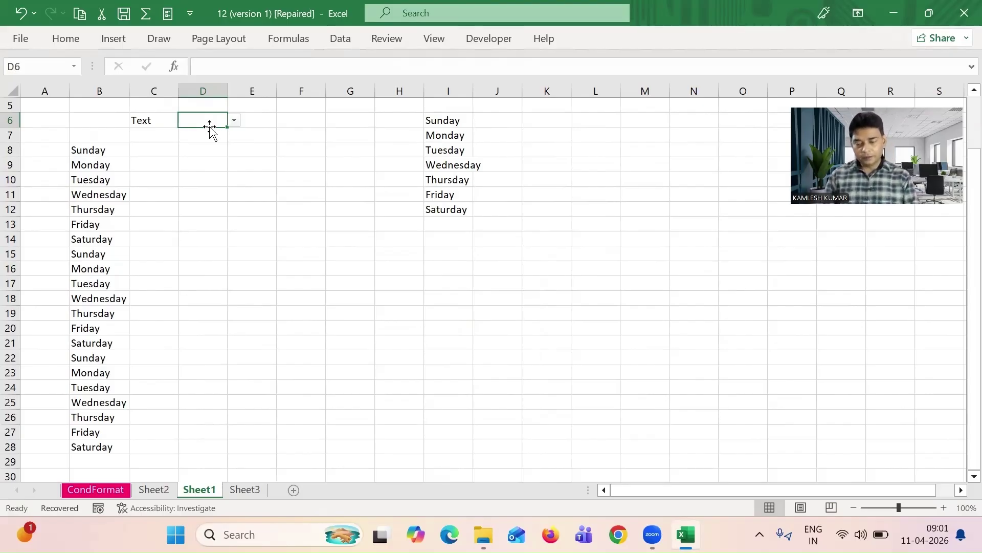
pyautogui.click(234, 120)
pyautogui.click(218, 154)
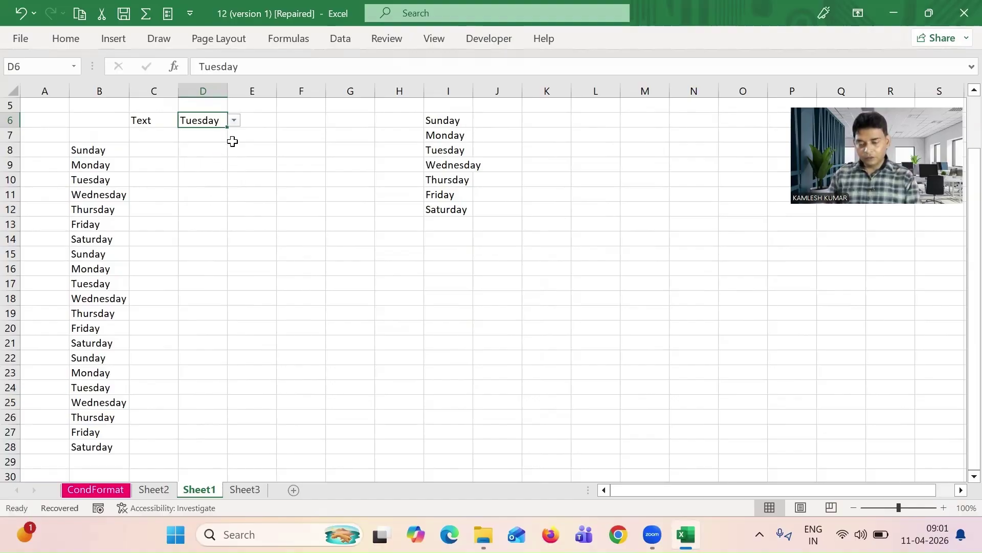
# Choose Friday and then Saturday from the weekday list of cell D6 to try the dropdown.
pyautogui.click(235, 121)
pyautogui.click(207, 184)
pyautogui.click(234, 121)
pyautogui.click(201, 198)
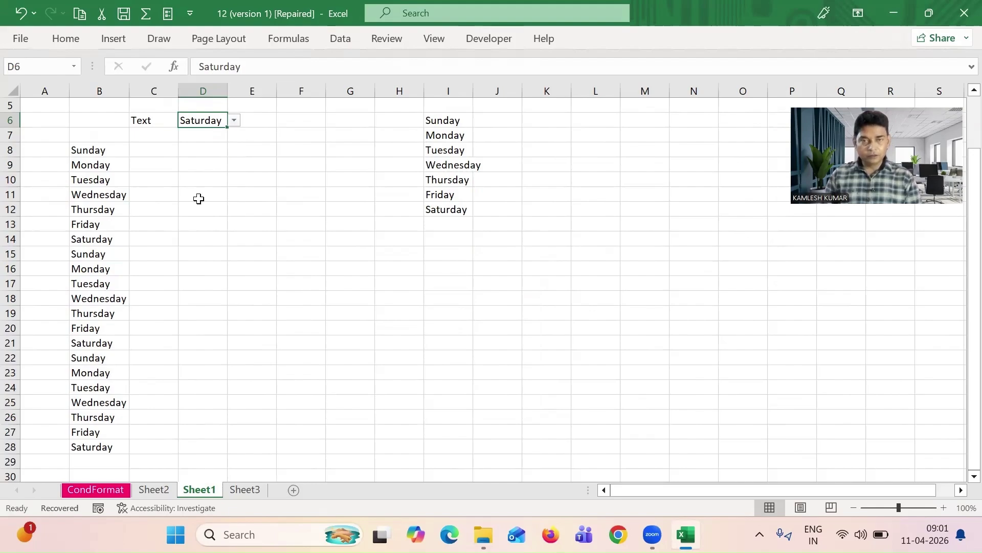
# Hide the weekday helper list in I5:I15 by setting its font color to white.
pyautogui.click(427, 104)
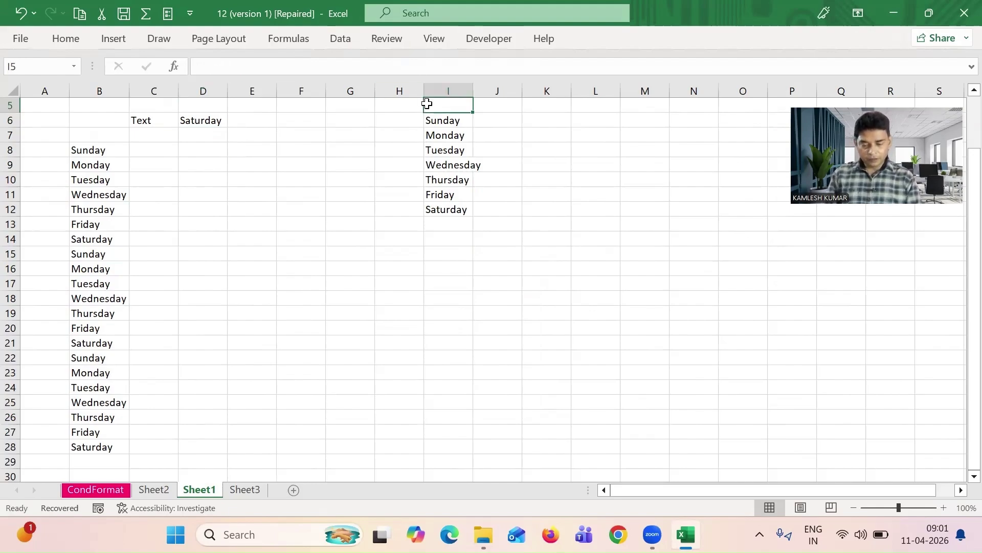
pyautogui.moveTo(427, 104); pyautogui.dragTo(448, 254)
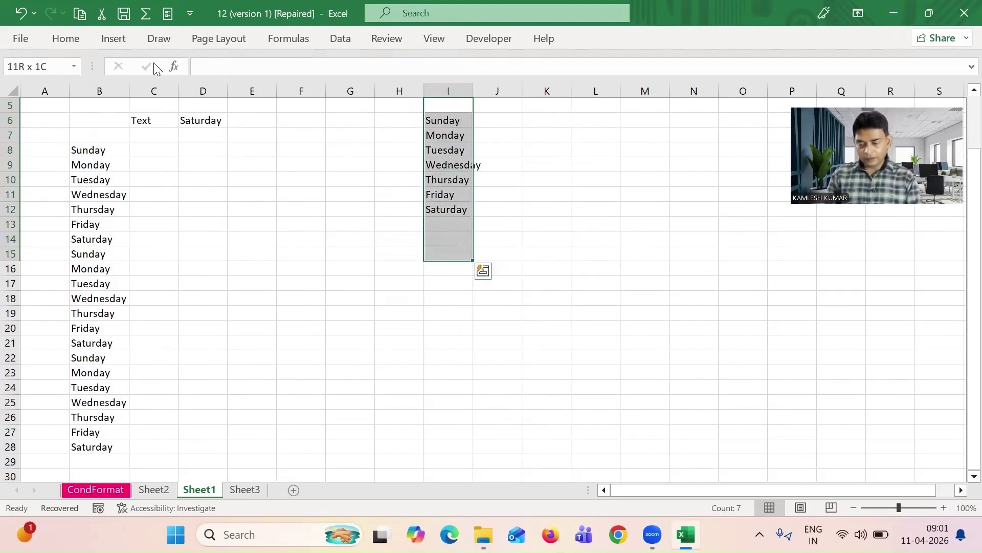
pyautogui.click(65, 39)
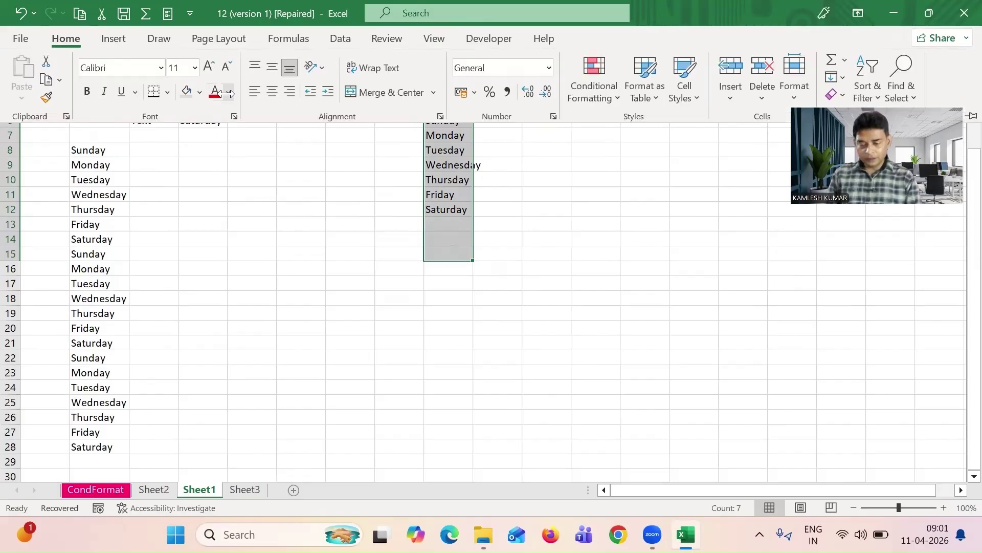
pyautogui.click(229, 93)
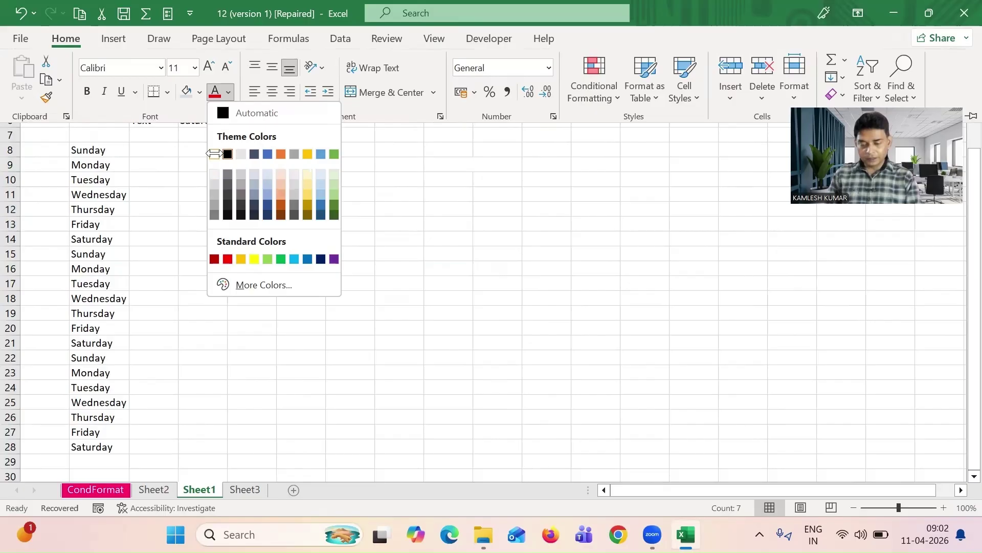
pyautogui.click(214, 153)
pyautogui.click(532, 342)
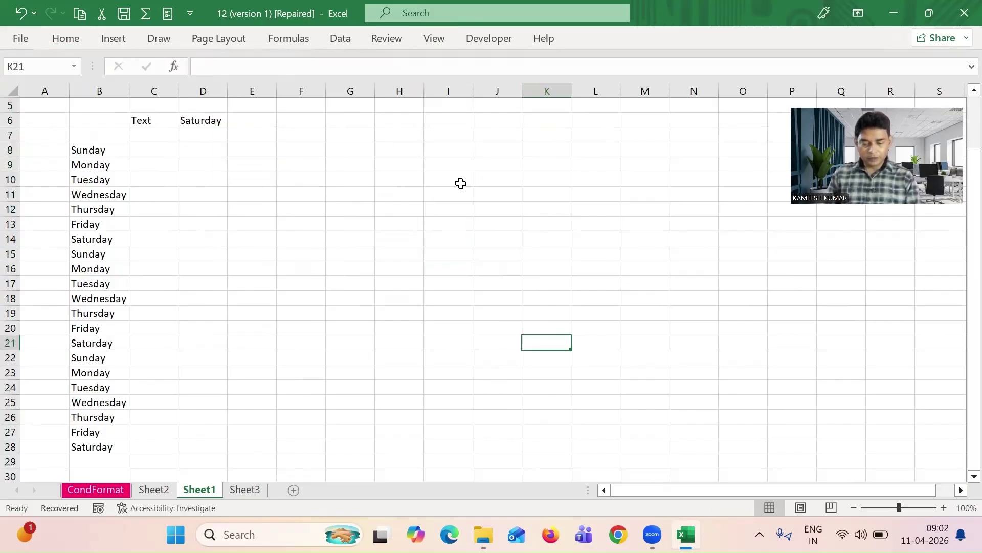
pyautogui.click(461, 183)
pyautogui.click(399, 295)
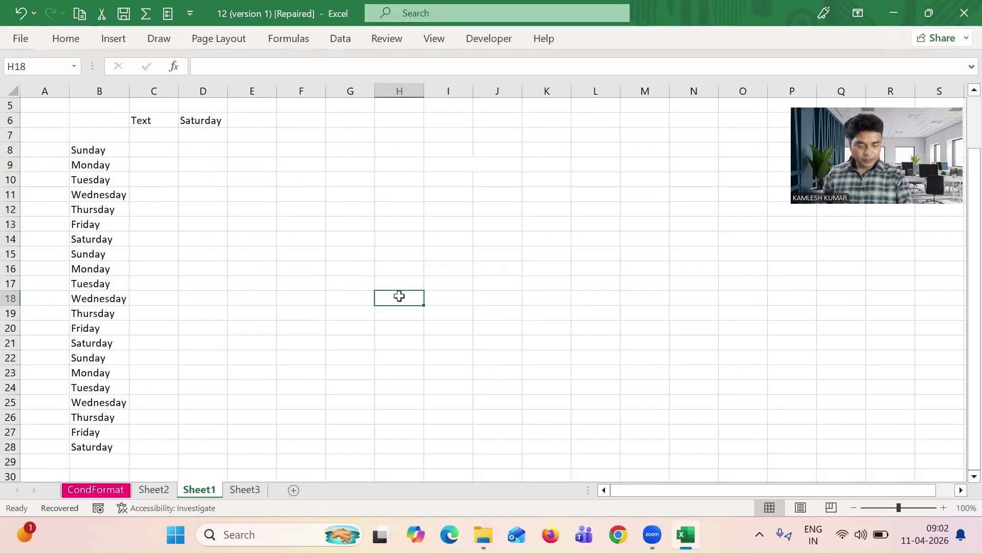
pyautogui.press('Right')
pyautogui.press('Right')
pyautogui.press('Up')
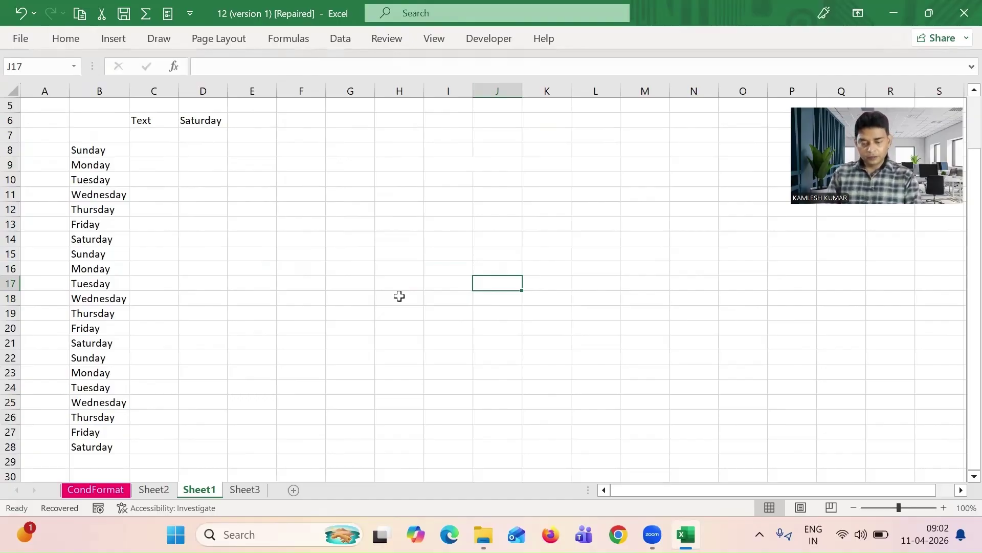
pyautogui.press('Up')
pyautogui.press('Up')
pyautogui.press('Up')
pyautogui.press('Up')
pyautogui.press('Up')
pyautogui.press('Up')
pyautogui.press('Up')
pyautogui.press('Up')
pyautogui.press('Up')
pyautogui.press('Up')
pyautogui.press('Up')
pyautogui.press('Up')
pyautogui.press('Up')
pyautogui.press('Up')
pyautogui.press('Up')
pyautogui.press('Left')
pyautogui.press('Down')
pyautogui.press('Down')
pyautogui.press('Down')
pyautogui.press('Down')
pyautogui.press('Down')
pyautogui.press('Down')
pyautogui.press('Down')
pyautogui.press('Down')
pyautogui.press('Down')
pyautogui.press('Down')
pyautogui.press('Down')
pyautogui.press('Down')
pyautogui.press('Down')
pyautogui.press('Left')
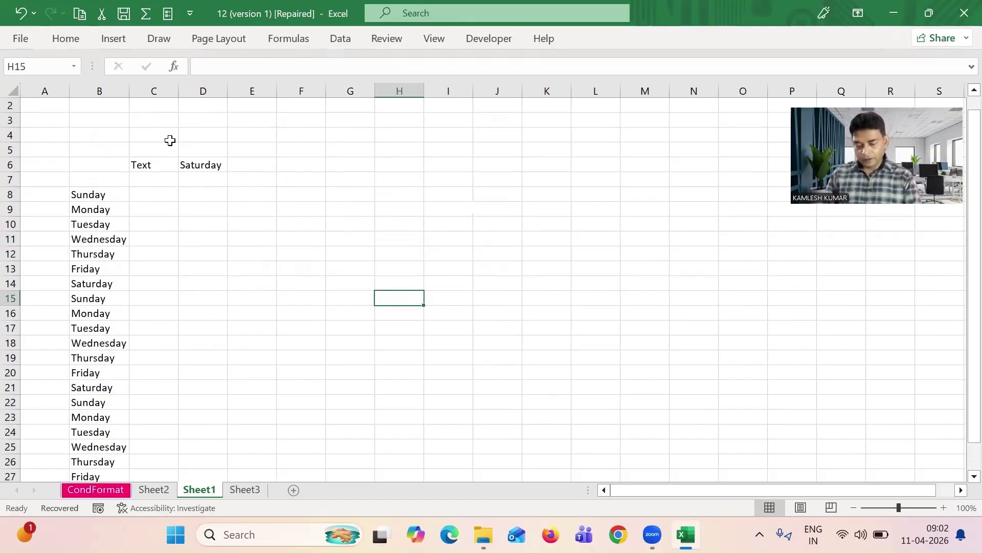
# View the weekday choices offered by the dropdown of cell D6.
pyautogui.click(219, 168)
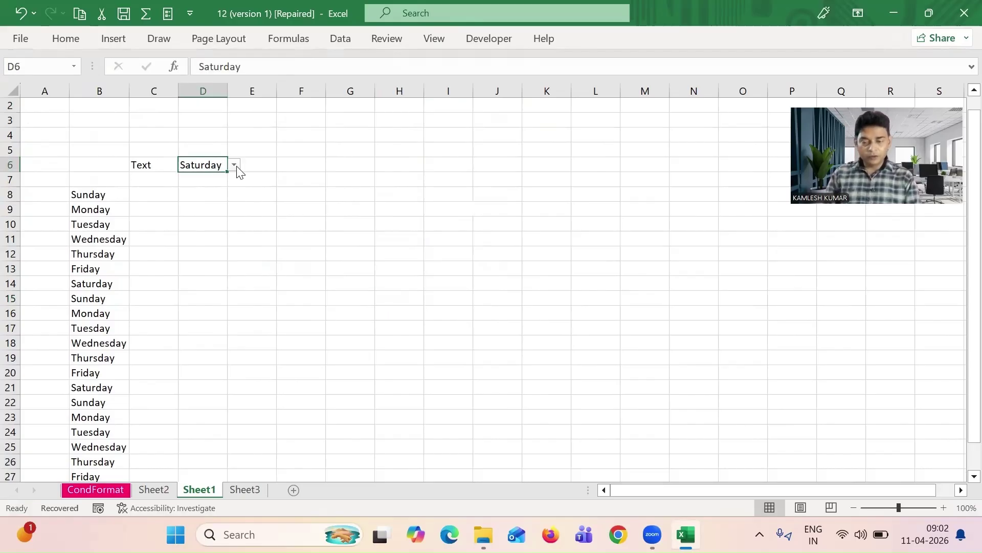
pyautogui.click(234, 165)
pyautogui.click(93, 193)
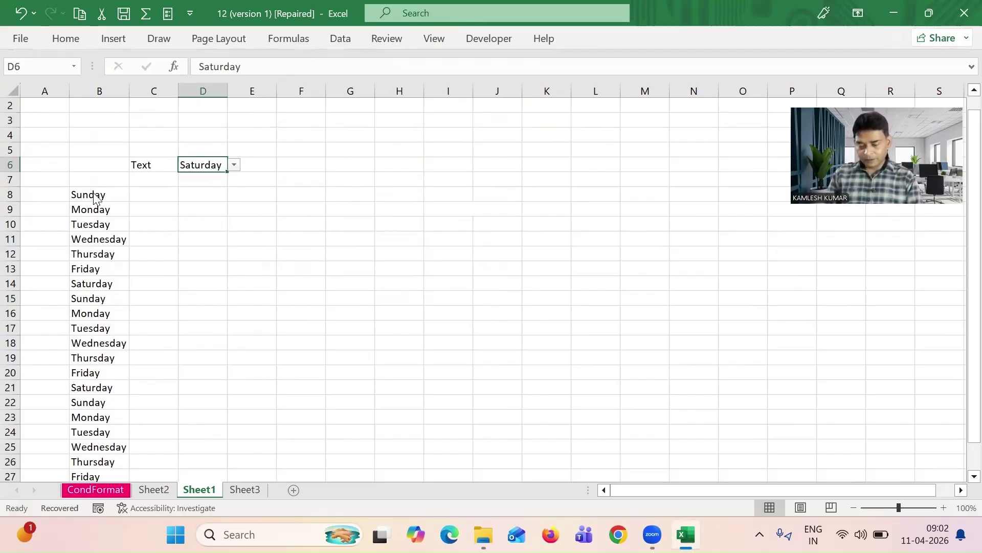
# Add a Text That Contains rule to B8:B28 using =$D$6 as the text, with Light Red Fill with Dark Red Text.
pyautogui.click(92, 193)
pyautogui.hotkey('shift', 'Down')
pyautogui.hotkey('shift', 'Down')
pyautogui.hotkey('shift', 'Down')
pyautogui.hotkey('shift', 'Down')
pyautogui.hotkey('shift', 'Down')
pyautogui.hotkey('shift', 'Down')
pyautogui.hotkey('shift', 'Down')
pyautogui.hotkey('shift', 'Down')
pyautogui.hotkey('shift', 'Down')
pyautogui.hotkey('shift', 'Down')
pyautogui.hotkey('shift', 'Down')
pyautogui.hotkey('shift', 'Down')
pyautogui.hotkey('shift', 'Down')
pyautogui.hotkey('shift', 'Down')
pyautogui.hotkey('shift', 'Down')
pyautogui.hotkey('shift', 'Down')
pyautogui.hotkey('shift', 'Down')
pyautogui.hotkey('shift', 'Down')
pyautogui.hotkey('shift', 'Down')
pyautogui.hotkey('shift', 'Down')
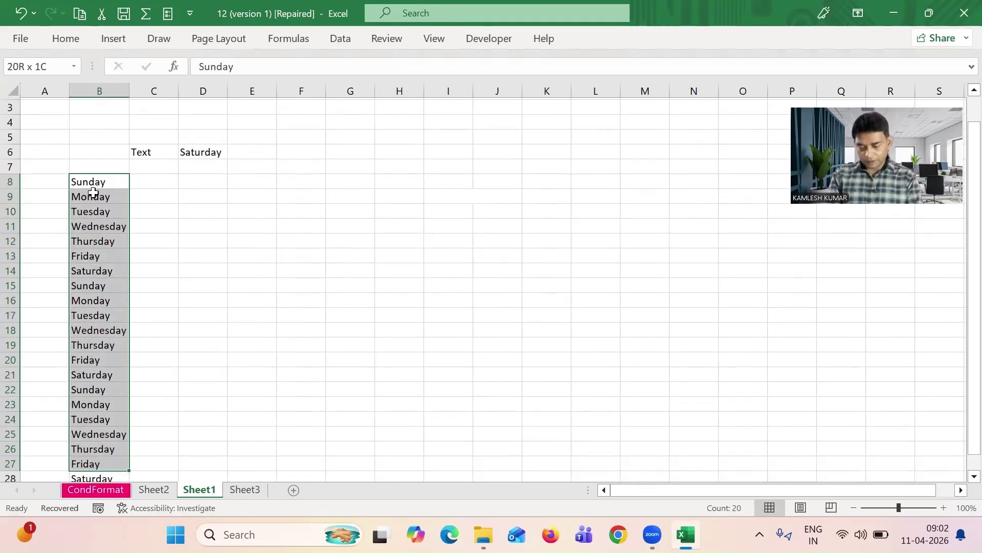
pyautogui.hotkey('shift', 'Up')
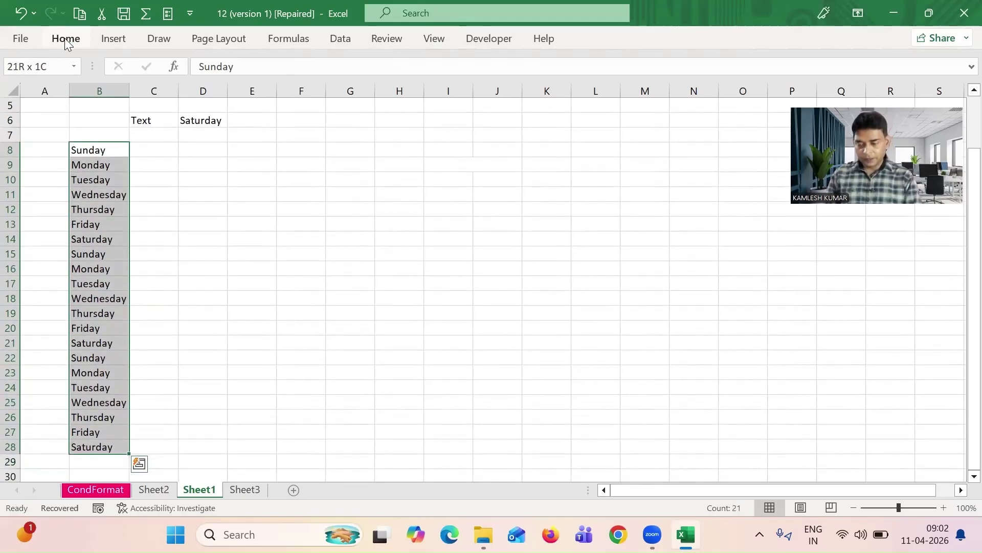
pyautogui.click(67, 40)
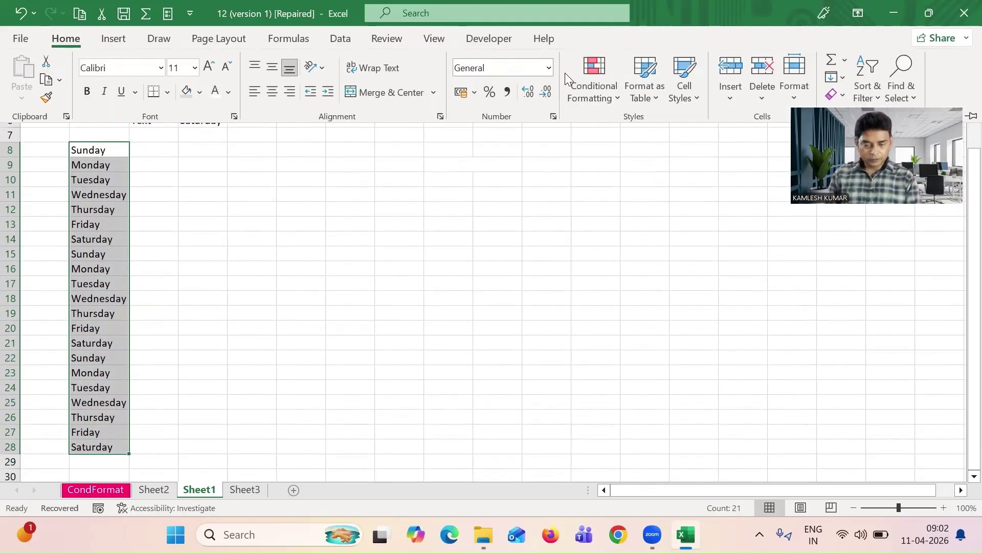
pyautogui.click(619, 103)
pyautogui.moveTo(625, 145)
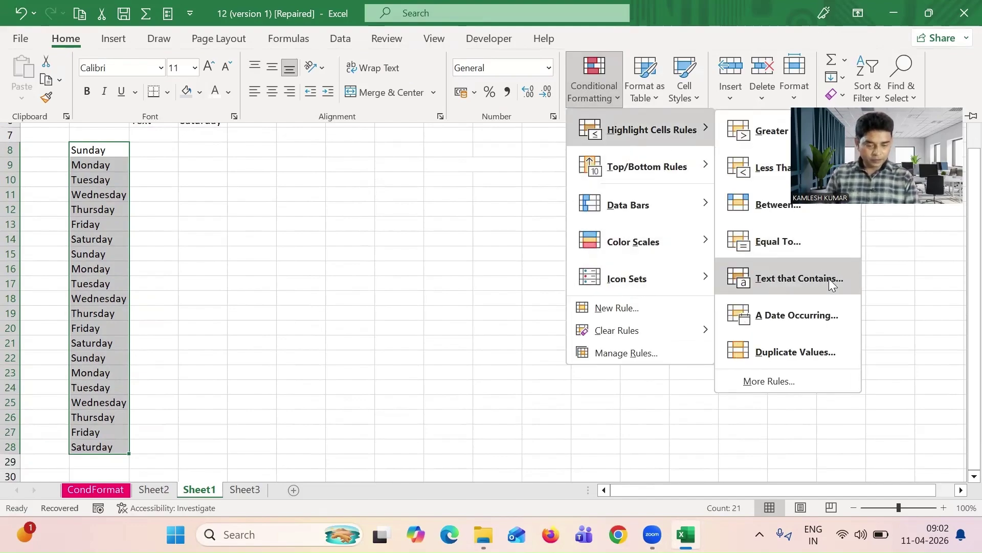
pyautogui.click(770, 293)
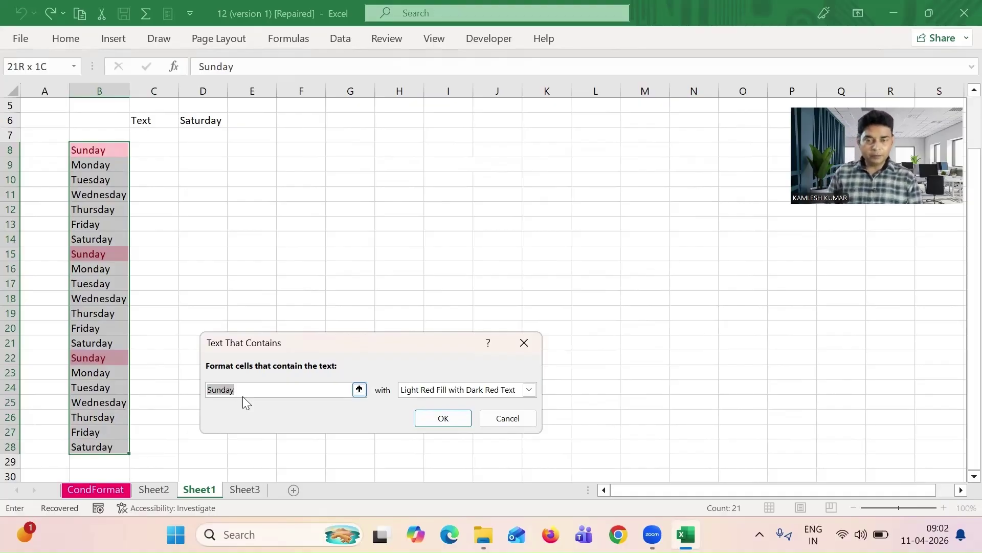
pyautogui.press('BackSpace')
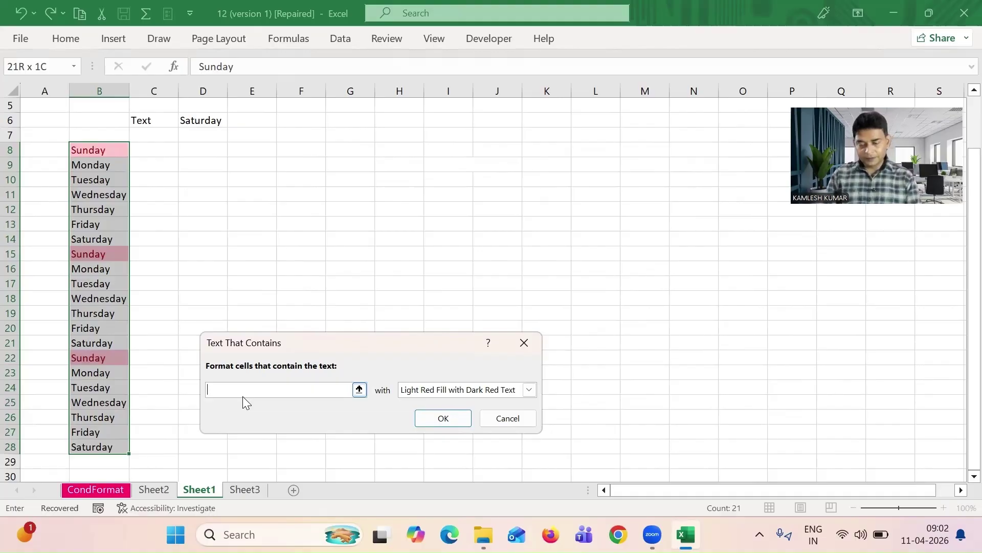
pyautogui.click(205, 120)
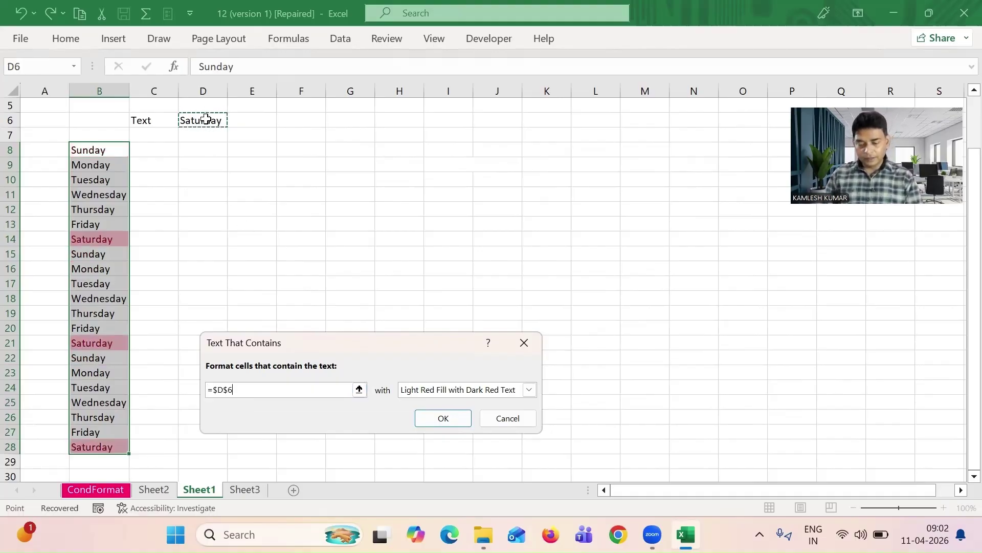
pyautogui.click(437, 419)
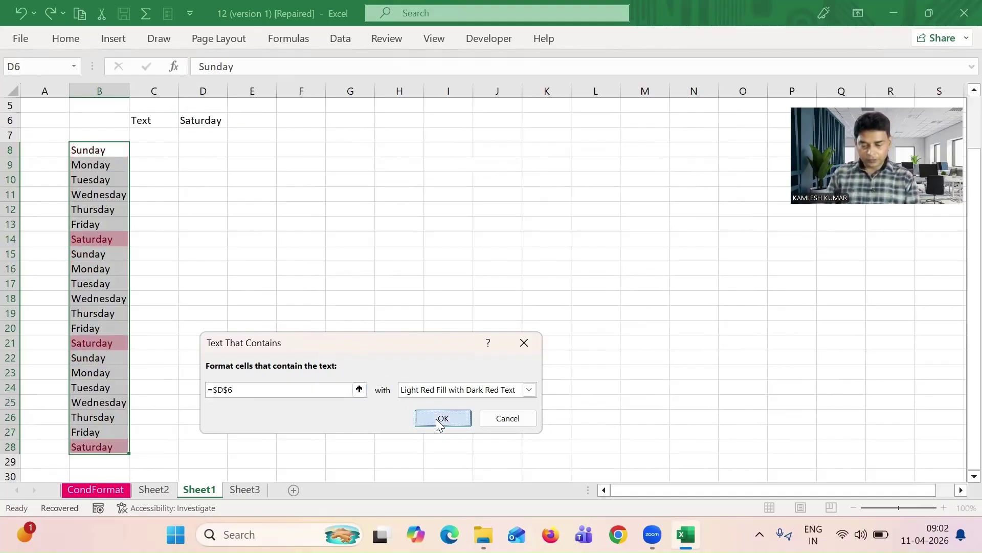
# Check the highlighted weekday names against D6, and choose Wednesday from the list of D6.
pyautogui.click(207, 119)
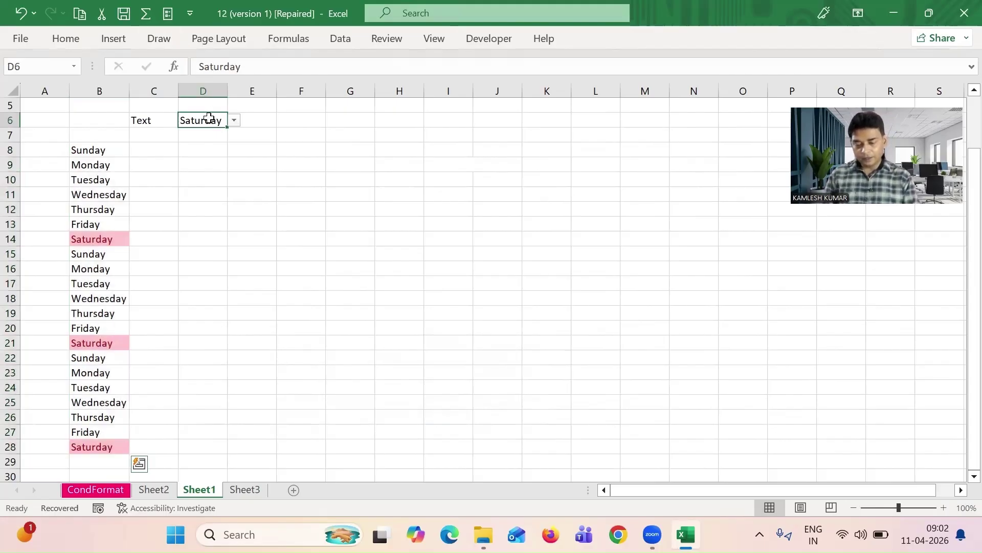
pyautogui.click(103, 236)
pyautogui.click(103, 340)
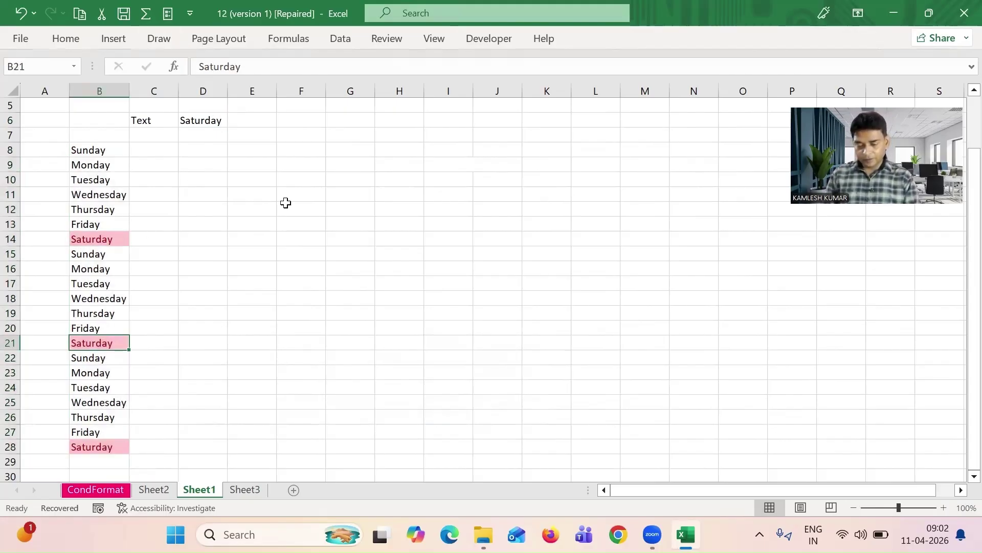
pyautogui.click(205, 119)
pyautogui.click(234, 121)
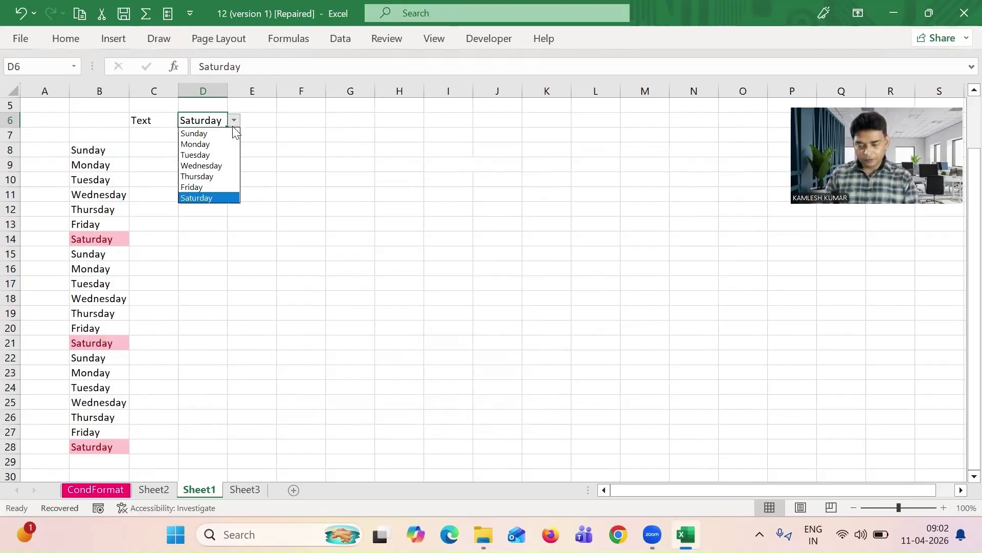
pyautogui.click(219, 166)
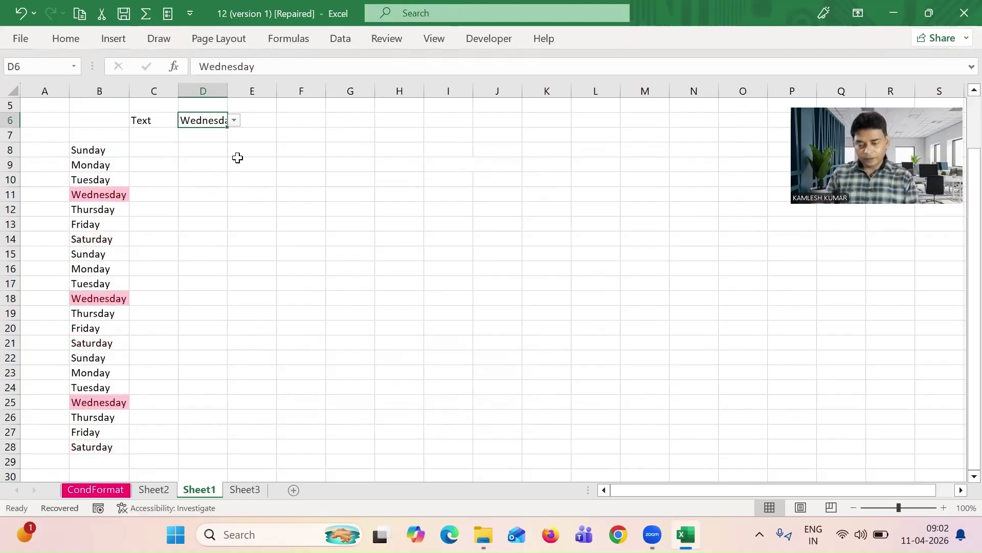
# Test the highlighting rule further by choosing Sunday and then Friday from the list of D6.
pyautogui.click(234, 121)
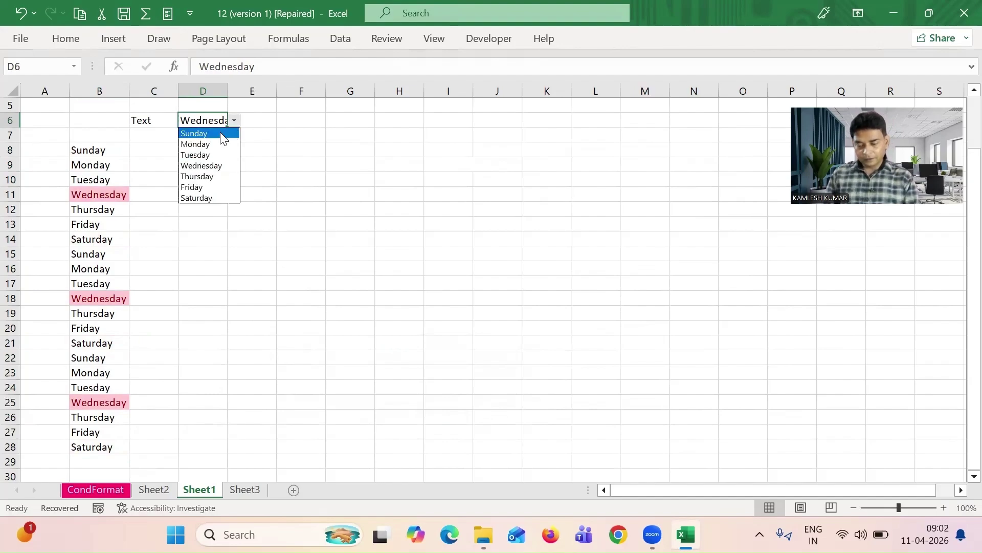
pyautogui.click(213, 135)
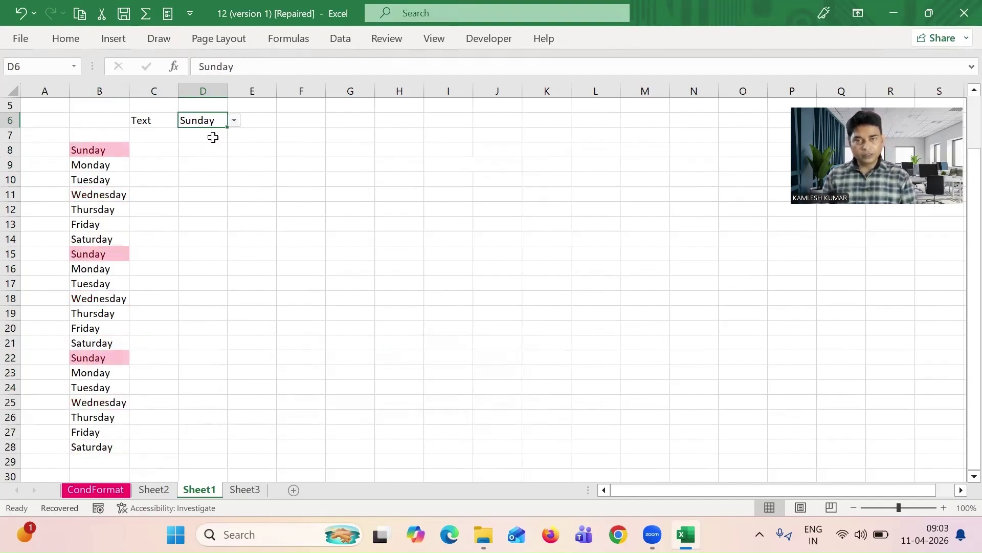
pyautogui.click(234, 120)
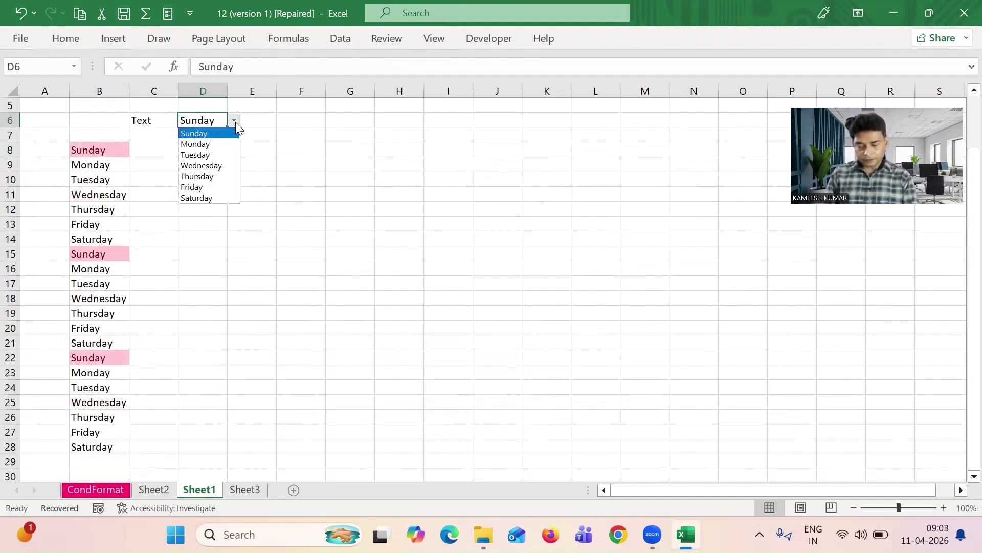
pyautogui.click(208, 188)
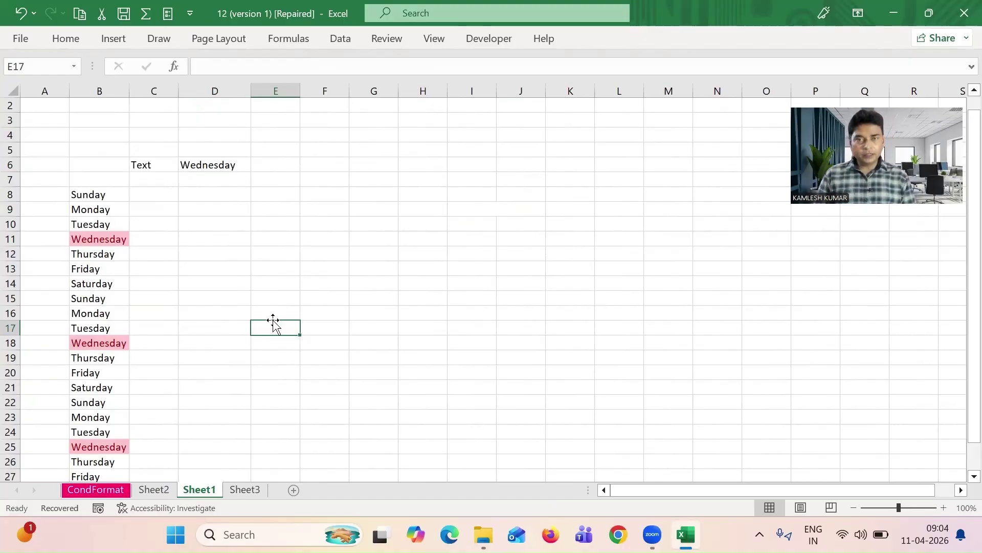
# Set the data validation of cell D7, beside the second Text label, to allow a List.
pyautogui.click(235, 162)
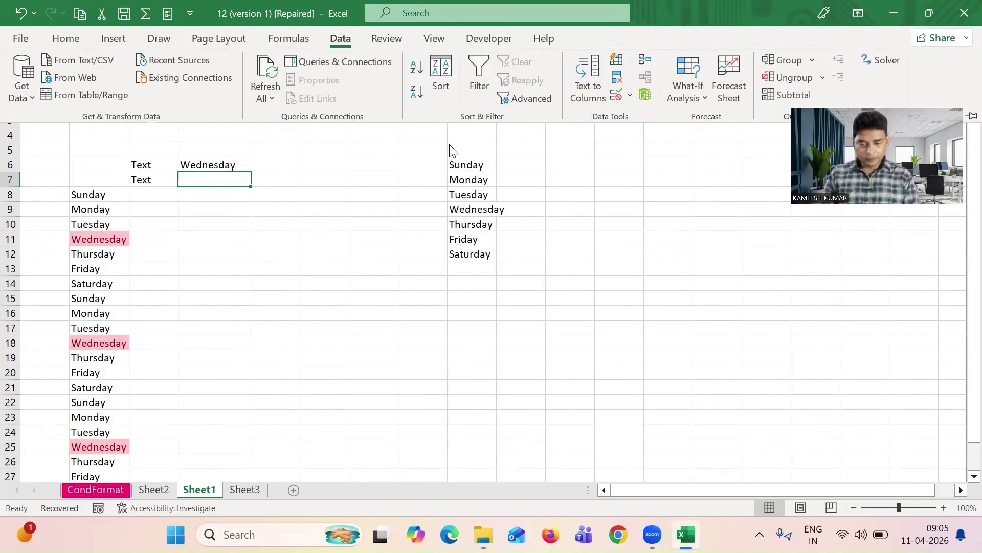
pyautogui.click(633, 94)
pyautogui.click(649, 113)
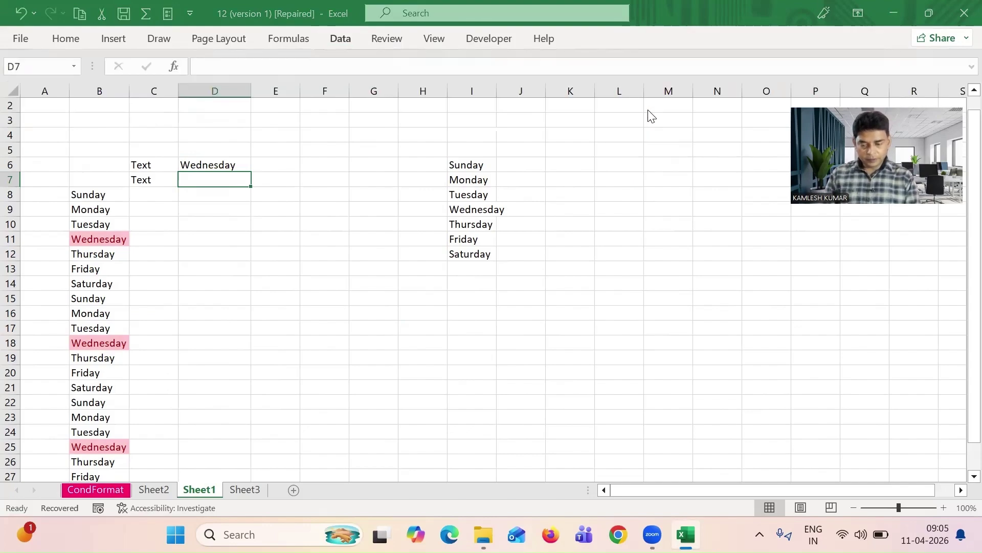
pyautogui.click(255, 321)
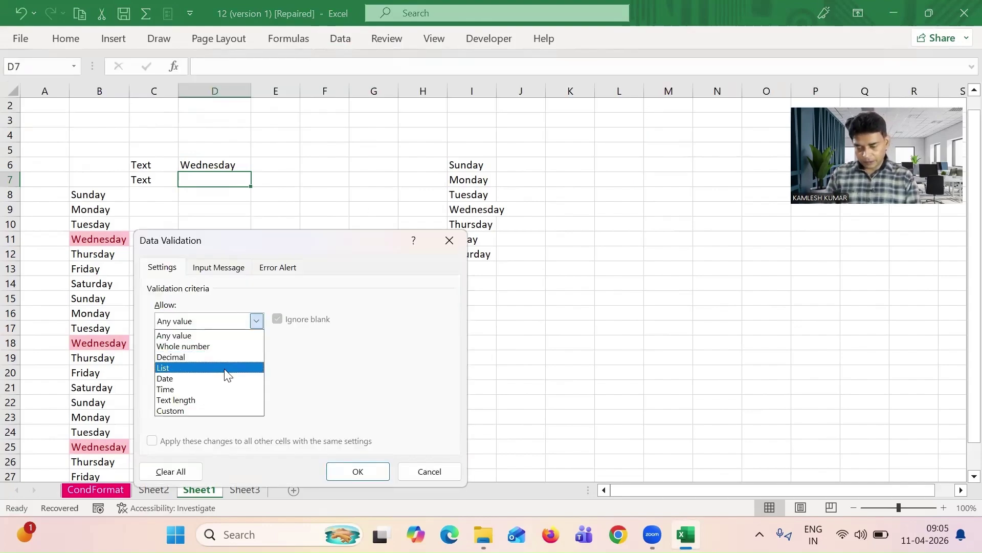
pyautogui.click(223, 378)
pyautogui.click(256, 321)
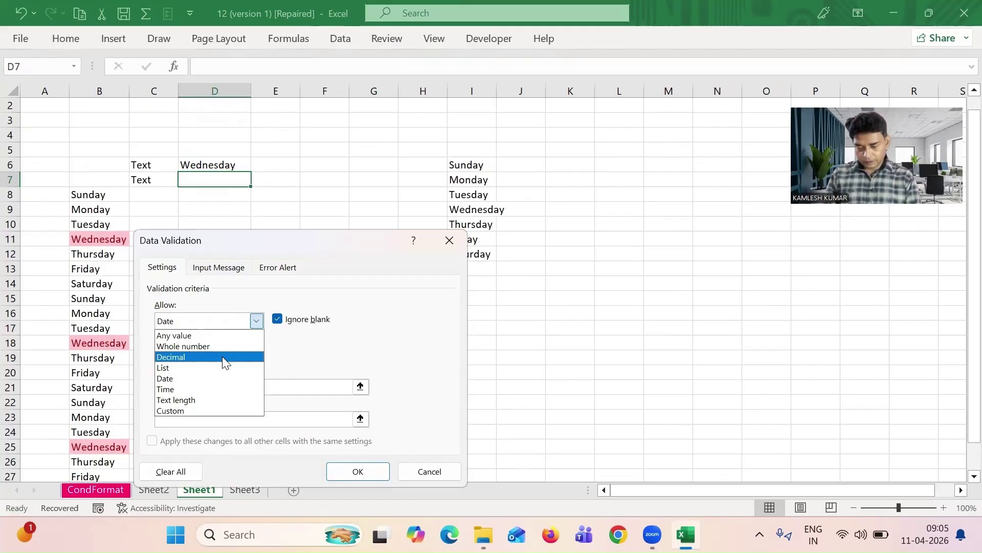
pyautogui.click(216, 368)
pyautogui.click(227, 381)
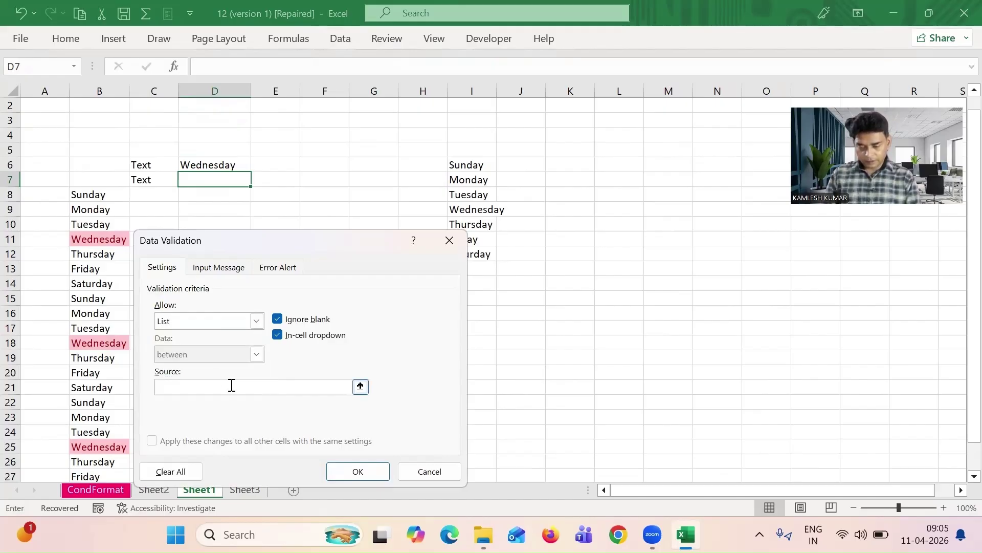
# Use I6:I12 as the validation list source for D7, apply it, and choose Tuesday from the cell's list.
pyautogui.click(478, 164)
pyautogui.moveTo(484, 177); pyautogui.dragTo(484, 252)
pyautogui.click(367, 471)
pyautogui.click(298, 286)
pyautogui.moveTo(202, 180); pyautogui.dragTo(259, 184)
pyautogui.click(258, 180)
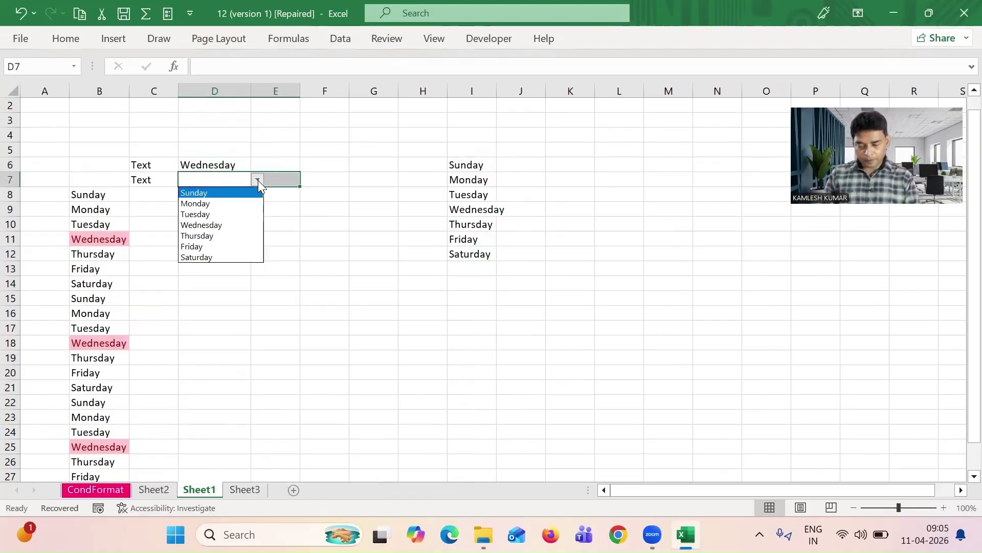
pyautogui.click(229, 213)
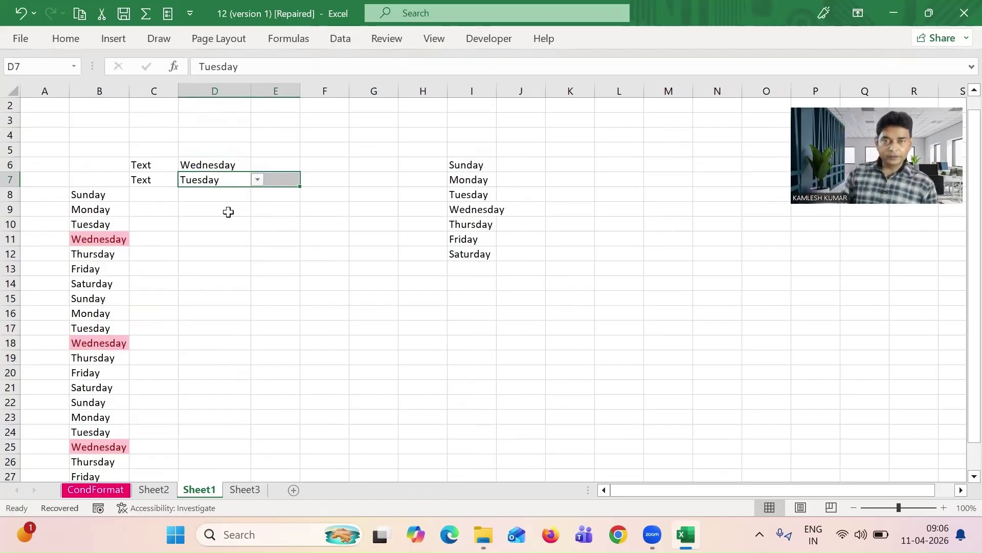
# Add a Text That Contains rule to B8:B28 that refers to =$D$7, with Light Red Fill with Dark Red Text.
pyautogui.click(101, 195)
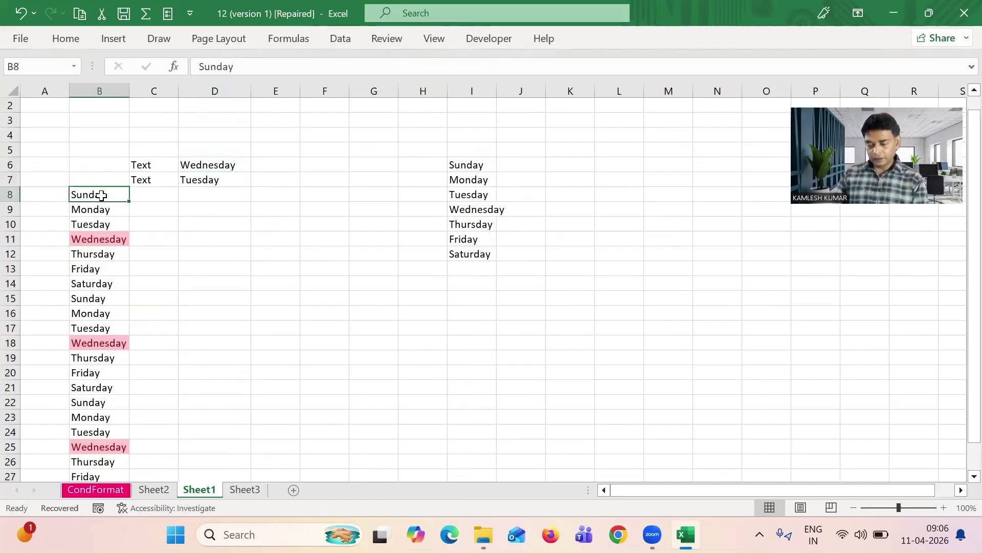
pyautogui.hotkey('shift', 'Down')
pyautogui.hotkey('shift', 'Down')
pyautogui.hotkey('shift', 'Down')
pyautogui.hotkey('shift', 'Down')
pyautogui.hotkey('shift', 'Down')
pyautogui.hotkey('shift', 'Down')
pyautogui.hotkey('shift', 'Down')
pyautogui.hotkey('shift', 'Down')
pyautogui.hotkey('shift', 'Down')
pyautogui.hotkey('shift', 'Down')
pyautogui.hotkey('shift', 'Down')
pyautogui.hotkey('shift', 'Down')
pyautogui.hotkey('shift', 'Down')
pyautogui.hotkey('shift', 'Down')
pyautogui.hotkey('shift', 'Down')
pyautogui.hotkey('shift', 'Down')
pyautogui.hotkey('shift', 'Down')
pyautogui.hotkey('shift', 'Down')
pyautogui.hotkey('shift', 'Down')
pyautogui.hotkey('shift', 'Down')
pyautogui.hotkey('shift', 'Down')
pyautogui.hotkey('shift', 'Down')
pyautogui.hotkey('shift', 'Down')
pyautogui.hotkey('shift', 'Down')
pyautogui.hotkey('shift', 'Down')
pyautogui.hotkey('shift', 'Up')
pyautogui.hotkey('shift', 'Up')
pyautogui.hotkey('shift', 'Up')
pyautogui.hotkey('shift', 'Up')
pyautogui.hotkey('shift', 'Up')
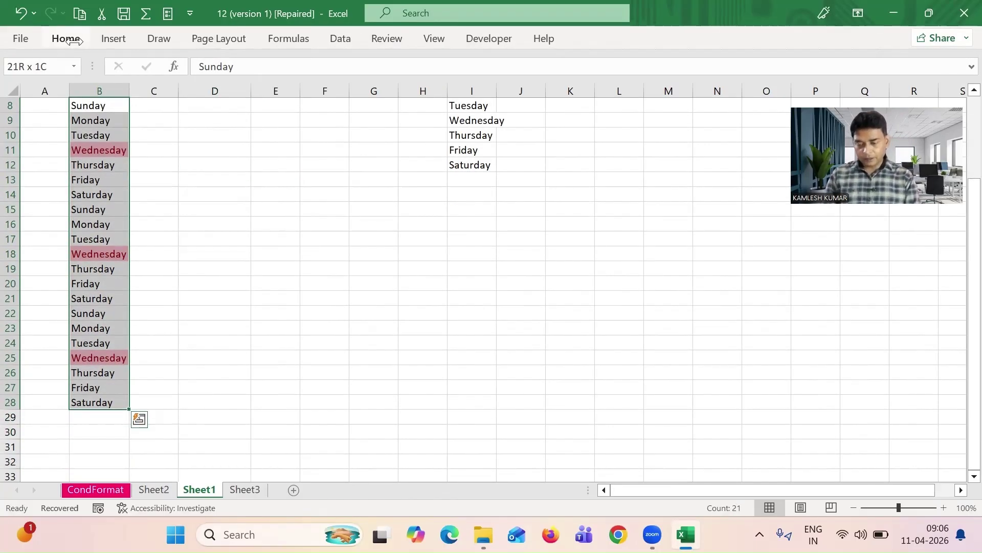
pyautogui.click(66, 38)
pyautogui.click(604, 95)
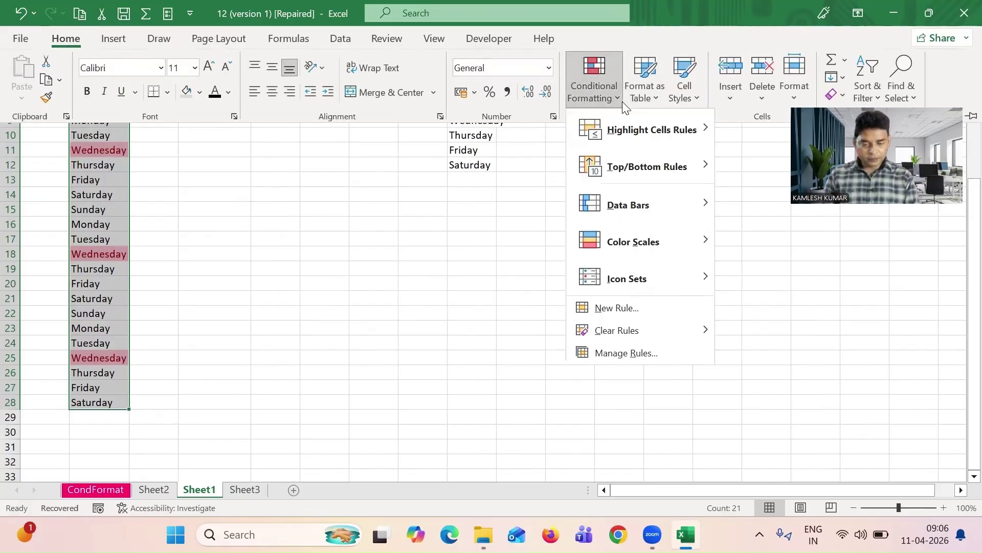
pyautogui.moveTo(666, 136)
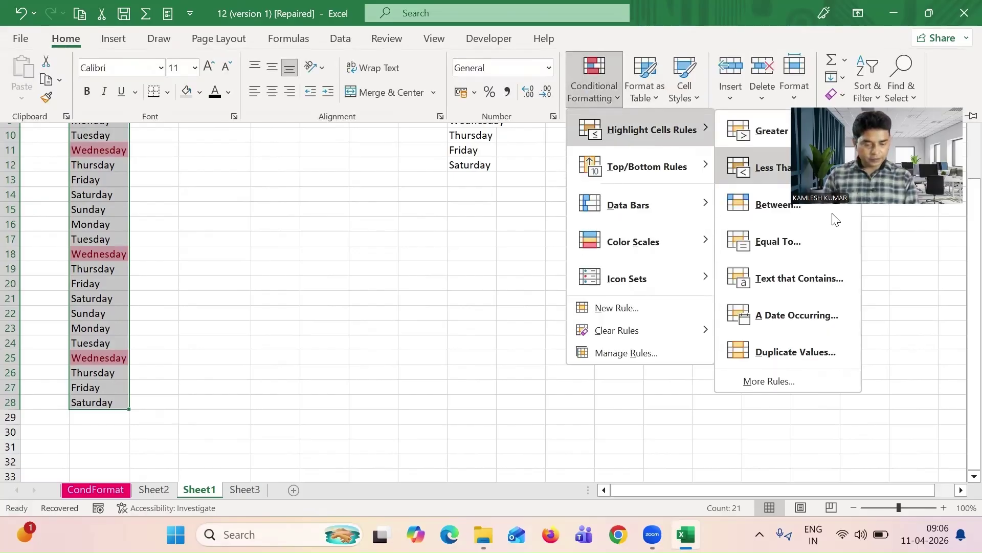
pyautogui.click(827, 279)
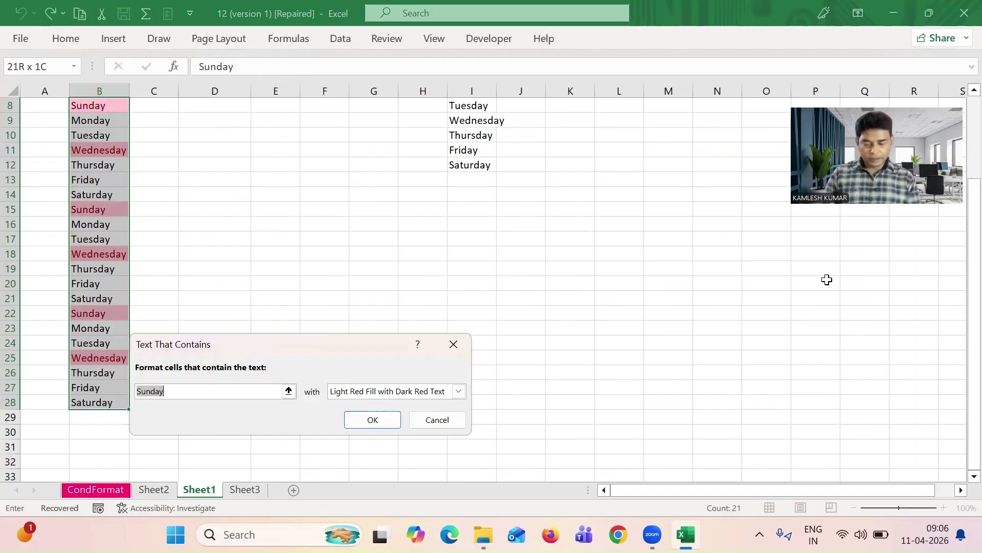
pyautogui.moveTo(974, 228); pyautogui.dragTo(973, 187)
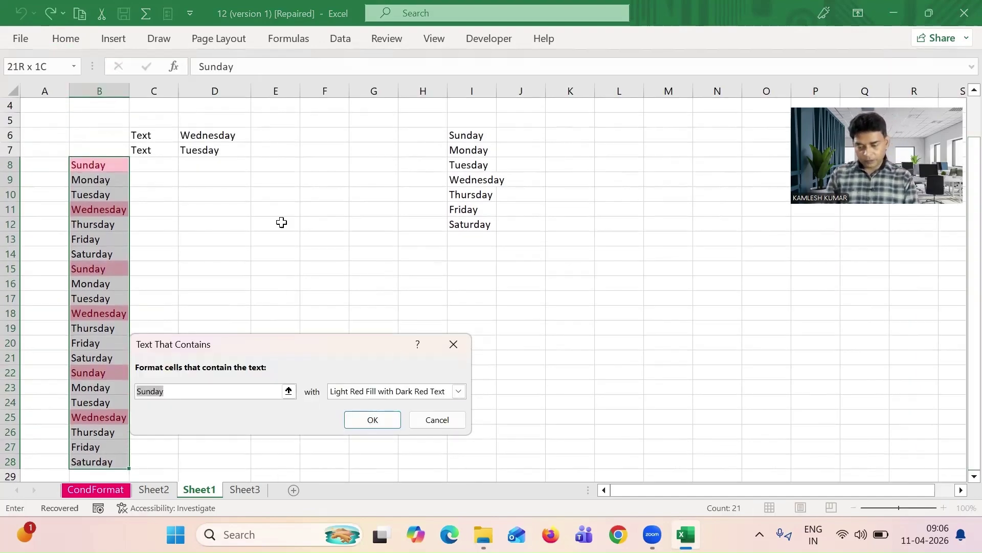
pyautogui.click(227, 152)
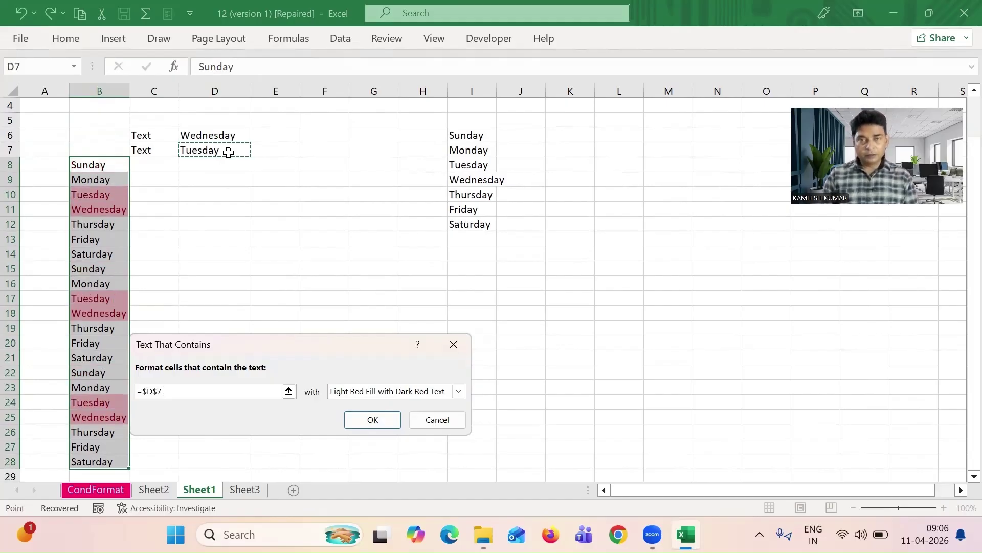
pyautogui.click(384, 422)
pyautogui.click(231, 299)
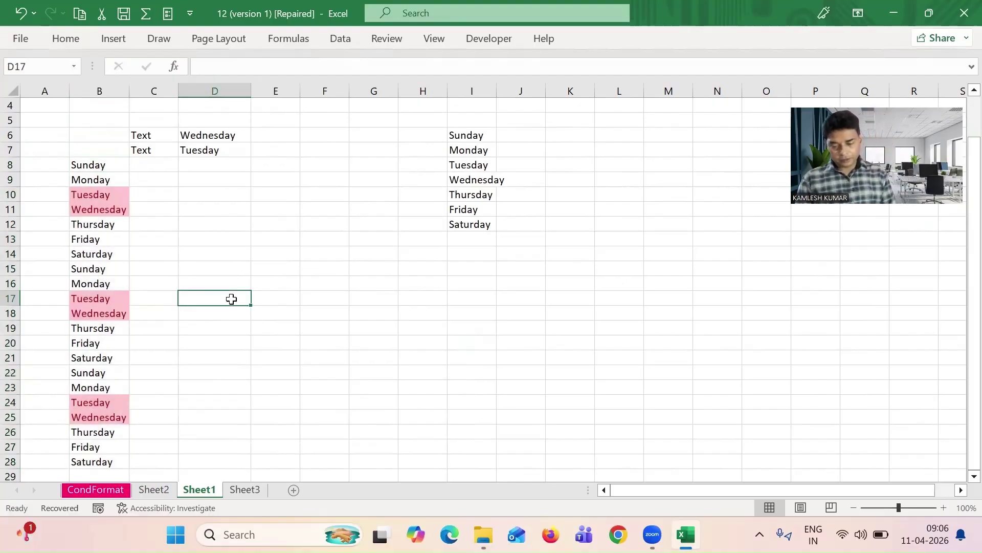
# Compare the weekday texts in D6 and D7 with the matching highlighted cells B11 and B10.
pyautogui.click(220, 135)
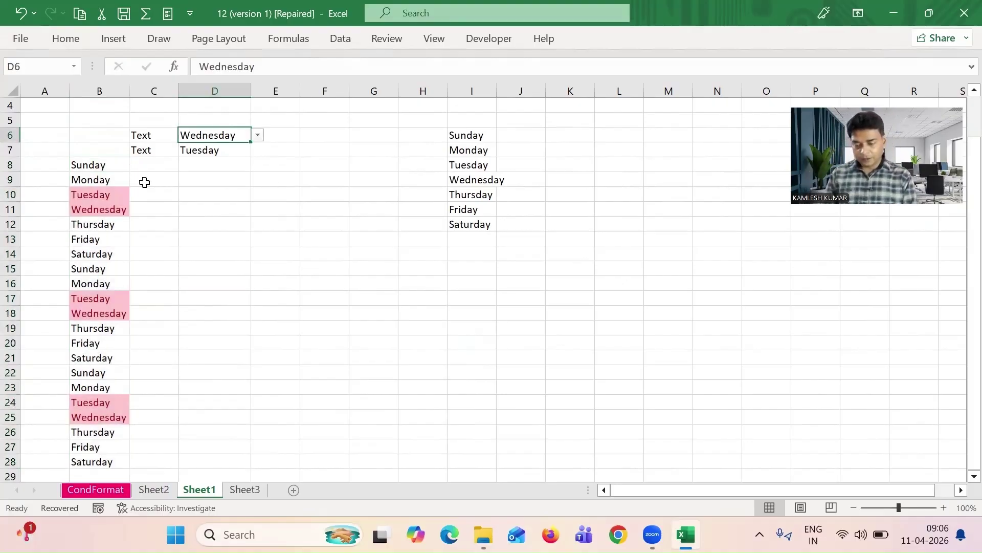
pyautogui.click(107, 204)
pyautogui.click(213, 152)
pyautogui.click(106, 194)
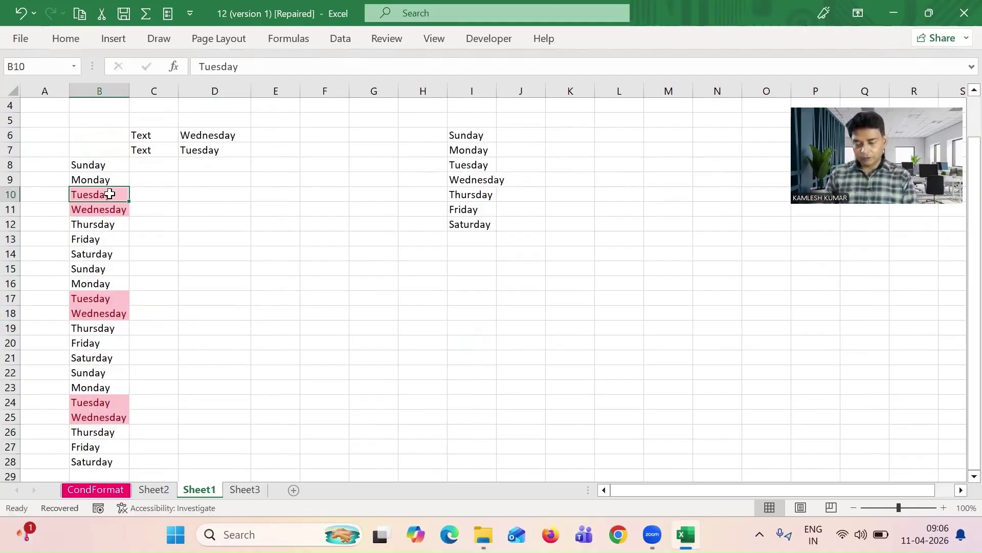
# Test the D7 highlighting rule by choosing Thursday and then Saturday from the list of D7.
pyautogui.click(232, 146)
pyautogui.click(258, 150)
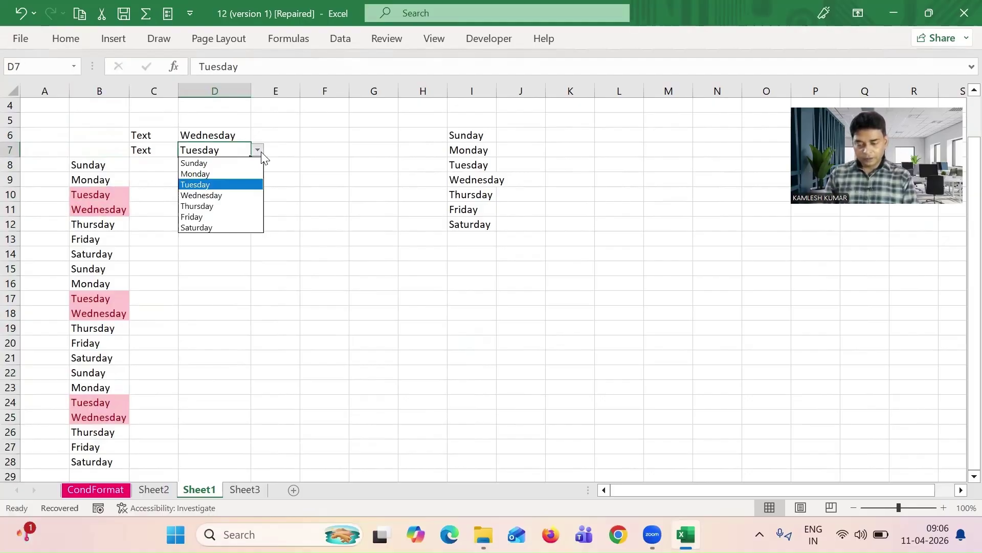
pyautogui.click(234, 204)
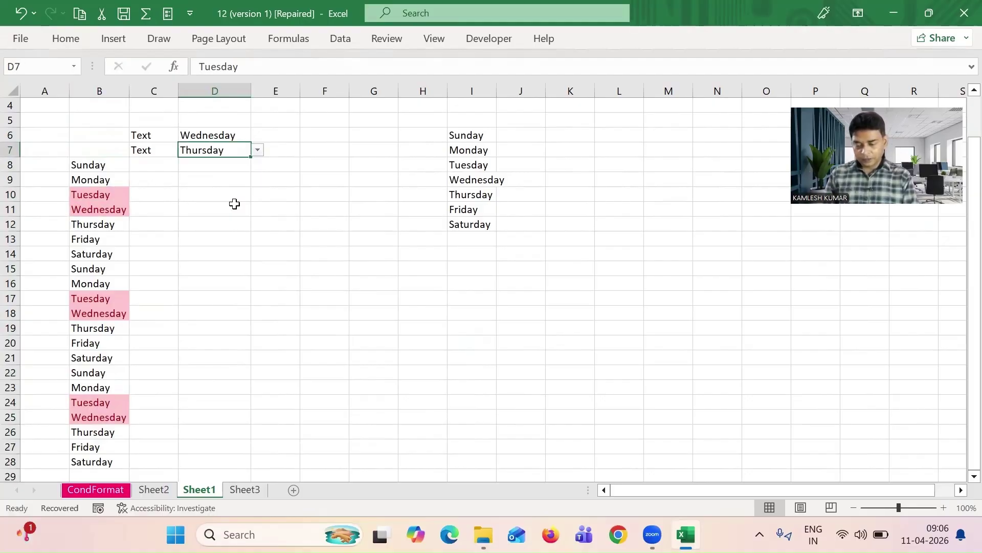
pyautogui.click(258, 149)
pyautogui.click(233, 228)
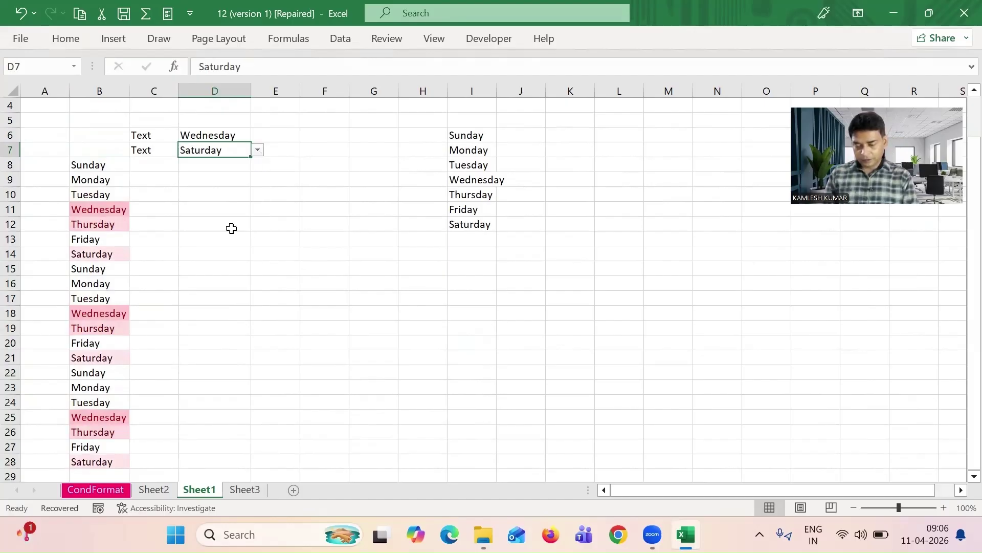
# Choose Monday from the list of D6, and view the choices in the list of D7.
pyautogui.click(230, 134)
pyautogui.click(258, 134)
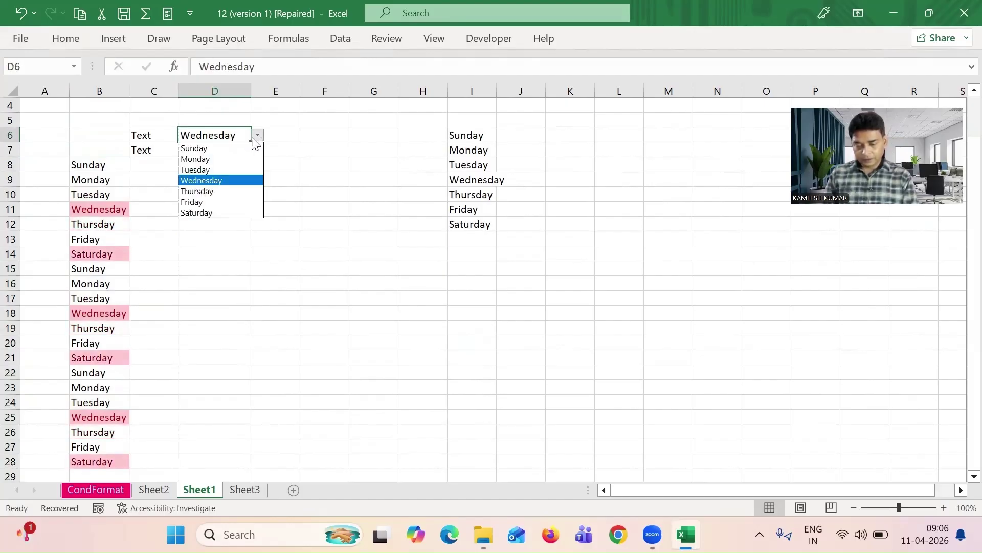
pyautogui.click(246, 158)
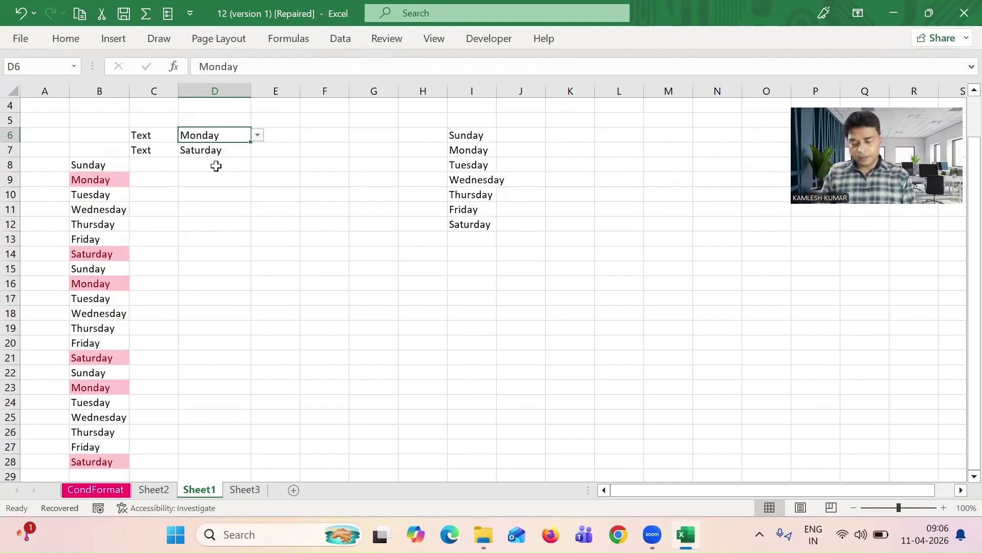
pyautogui.click(221, 150)
pyautogui.click(258, 151)
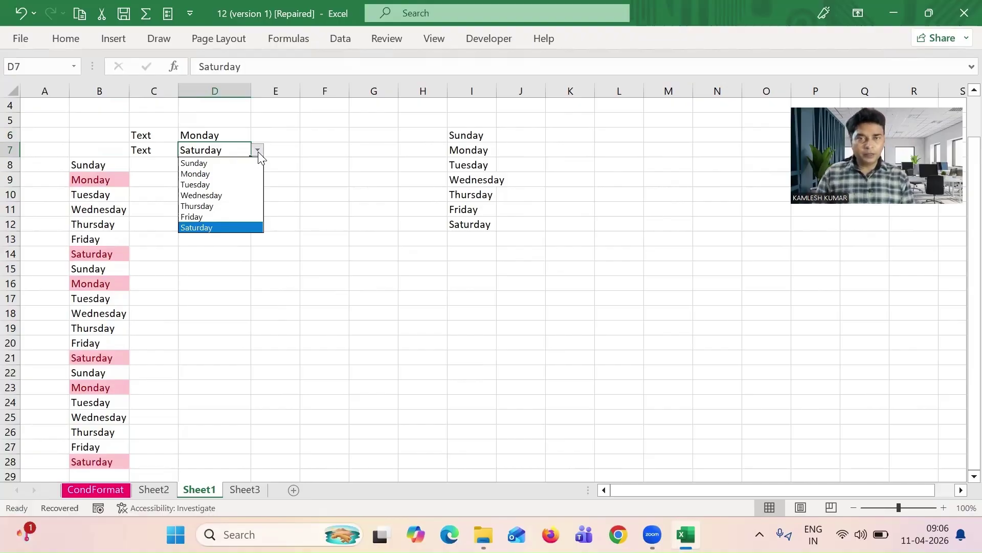
pyautogui.click(106, 162)
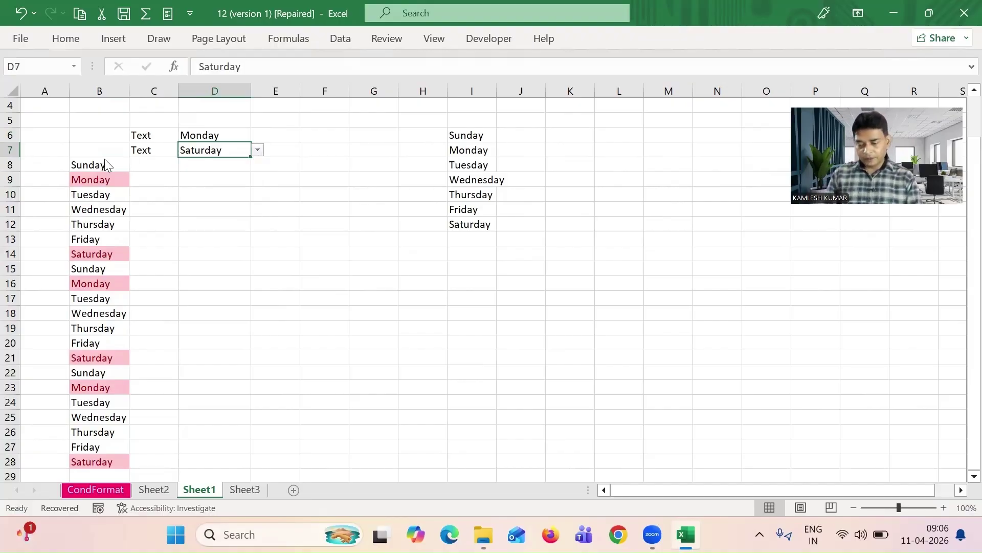
# Delete the first conditional formatting rule applied to B8:B28 in the Rules Manager and apply the change.
pyautogui.click(95, 164)
pyautogui.hotkey('shift', 'Down')
pyautogui.hotkey('shift', 'Down')
pyautogui.hotkey('shift', 'Down')
pyautogui.hotkey('shift', 'Down')
pyautogui.hotkey('shift', 'Down')
pyautogui.hotkey('shift', 'Down')
pyautogui.hotkey('shift', 'Down')
pyautogui.hotkey('shift', 'Down')
pyautogui.hotkey('shift', 'Down')
pyautogui.hotkey('shift', 'Down')
pyautogui.hotkey('shift', 'Down')
pyautogui.hotkey('shift', 'Down')
pyautogui.hotkey('shift', 'Down')
pyautogui.hotkey('shift', 'Down')
pyautogui.hotkey('shift', 'Down')
pyautogui.hotkey('shift', 'Down')
pyautogui.hotkey('shift', 'Down')
pyautogui.hotkey('shift', 'Down')
pyautogui.hotkey('shift', 'Down')
pyautogui.hotkey('shift', 'Down')
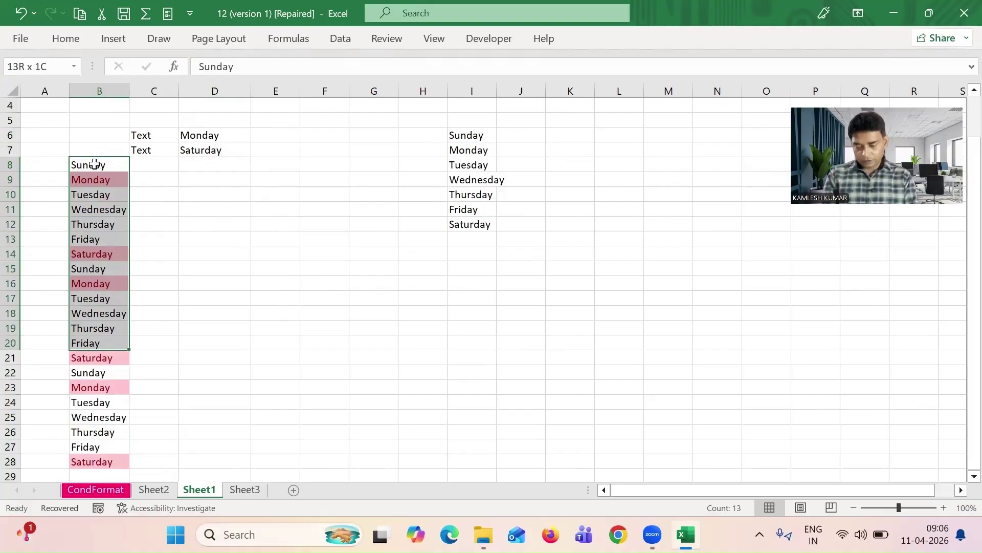
pyautogui.hotkey('shift', 'Up')
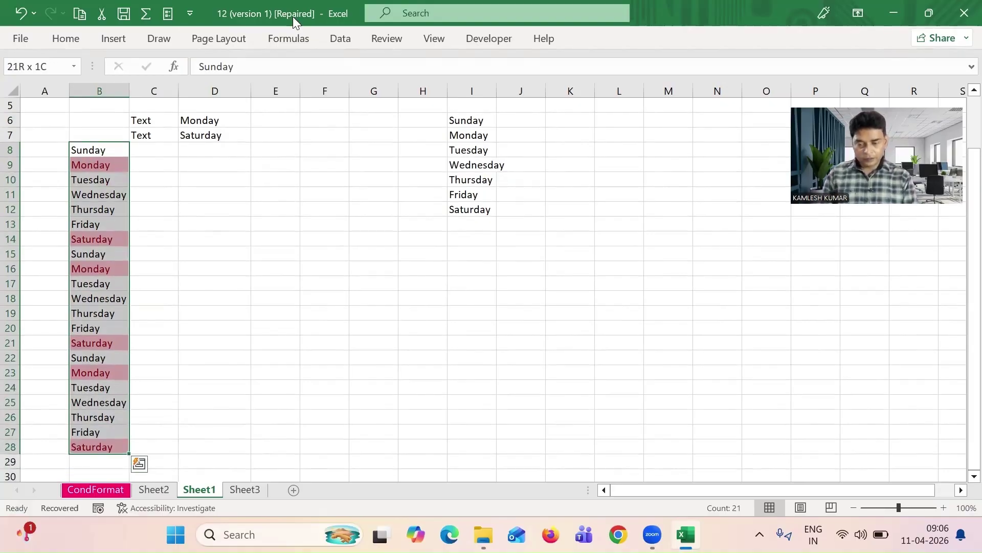
pyautogui.click(56, 43)
pyautogui.click(619, 99)
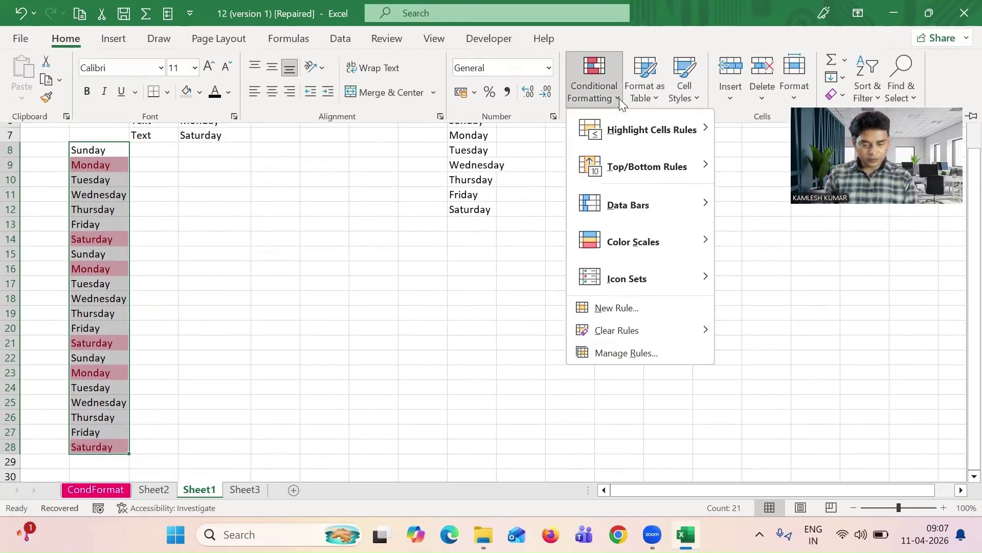
pyautogui.moveTo(643, 335)
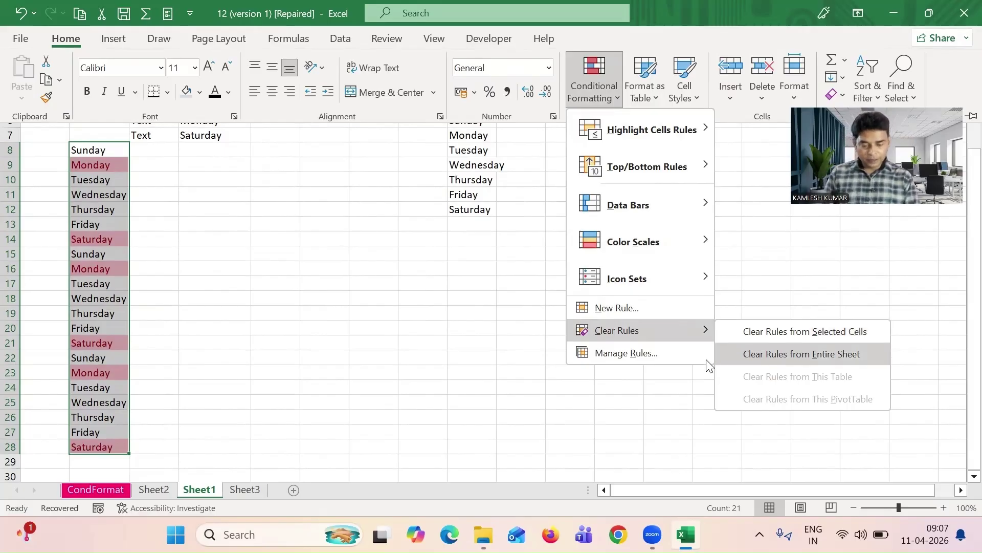
pyautogui.click(659, 354)
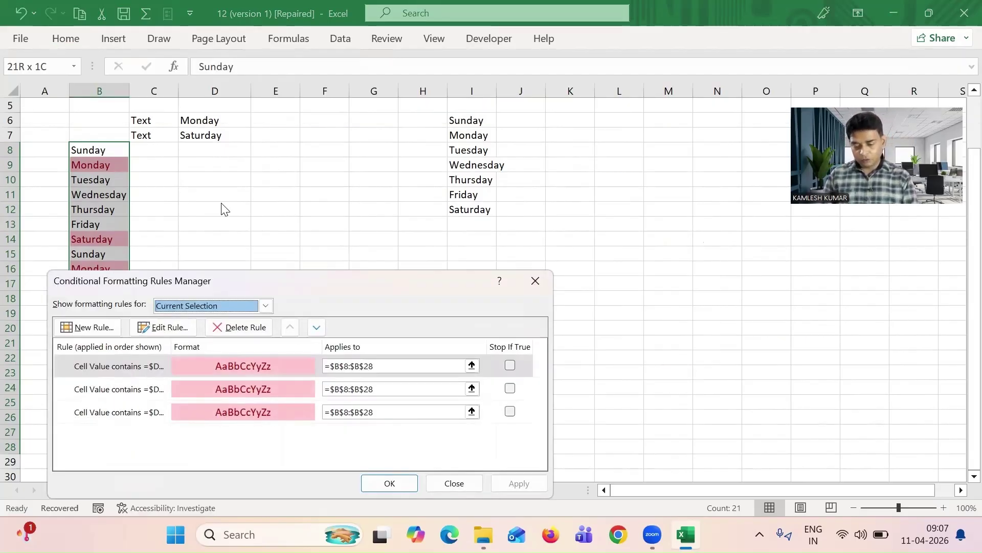
pyautogui.moveTo(297, 282); pyautogui.dragTo(511, 204)
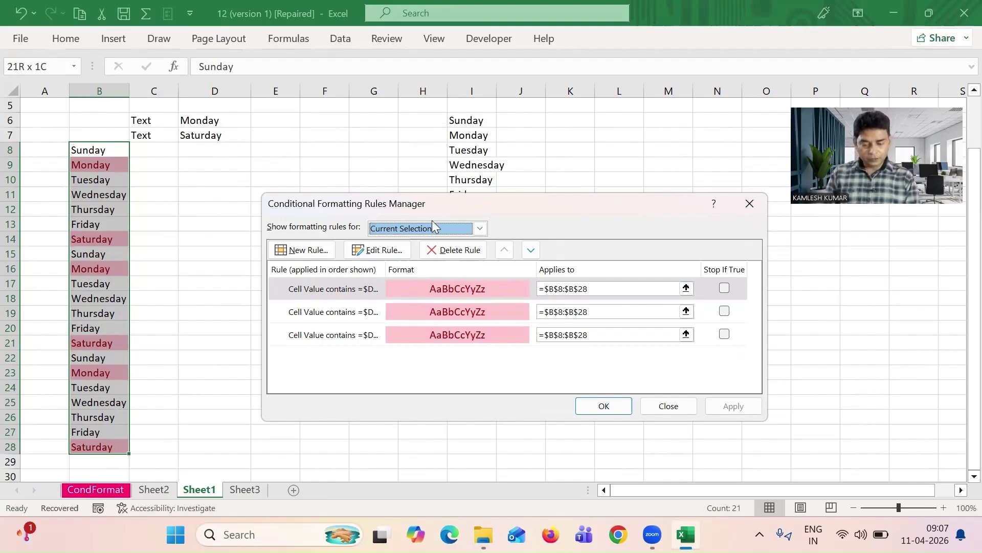
pyautogui.click(459, 251)
pyautogui.click(459, 252)
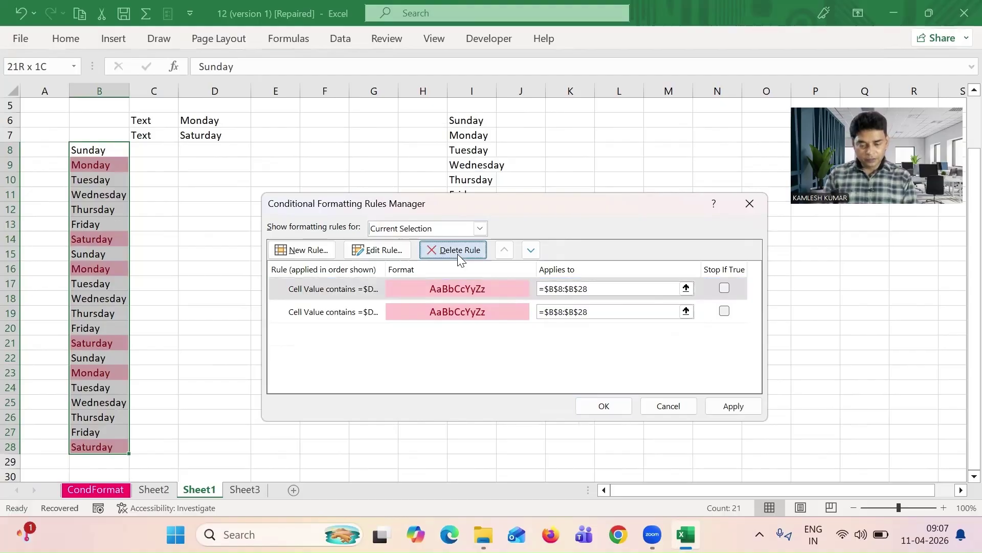
pyautogui.click(744, 406)
pyautogui.click(608, 405)
pyautogui.click(401, 318)
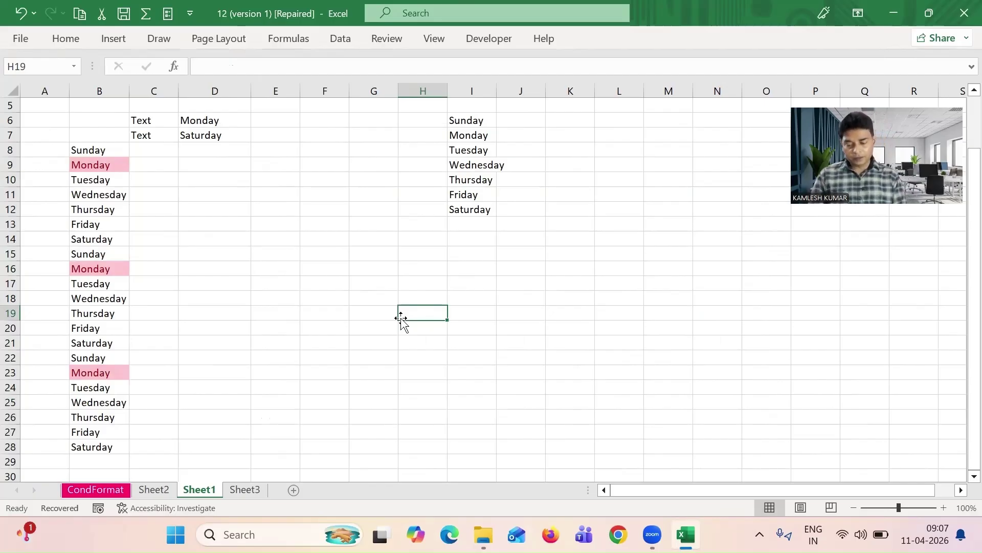
# Test the remaining highlighting by choosing Tuesday and then Friday from the list of D6.
pyautogui.click(231, 122)
pyautogui.click(258, 121)
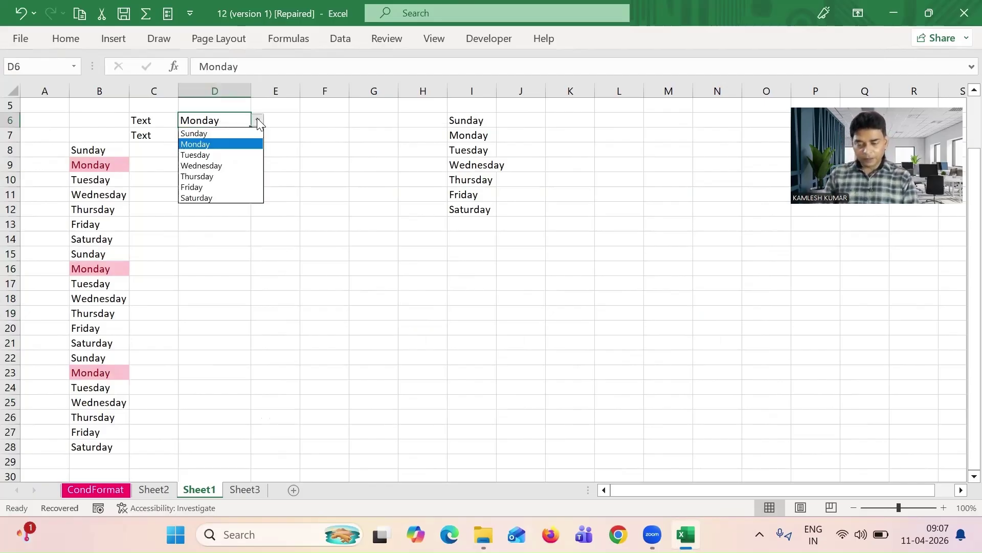
pyautogui.click(242, 155)
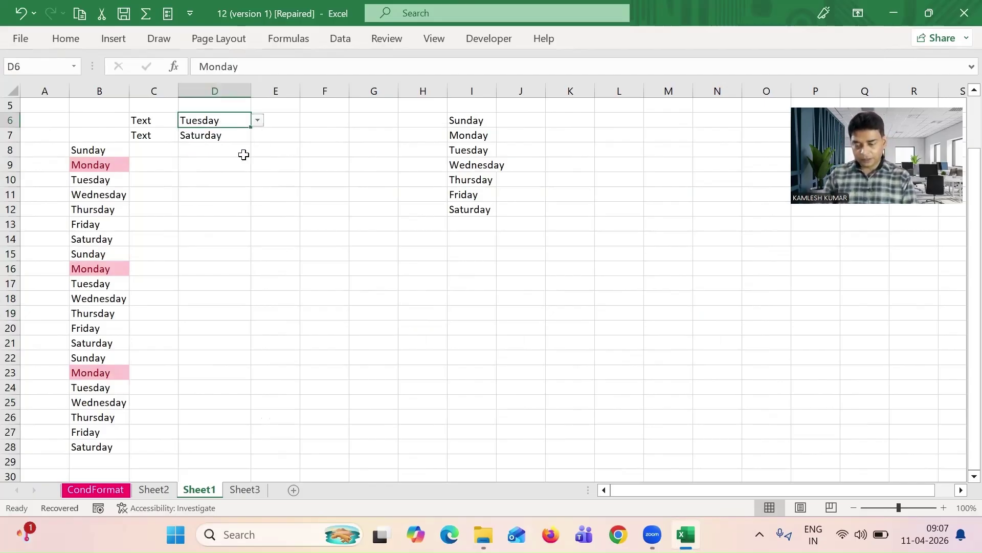
pyautogui.click(259, 121)
pyautogui.click(234, 188)
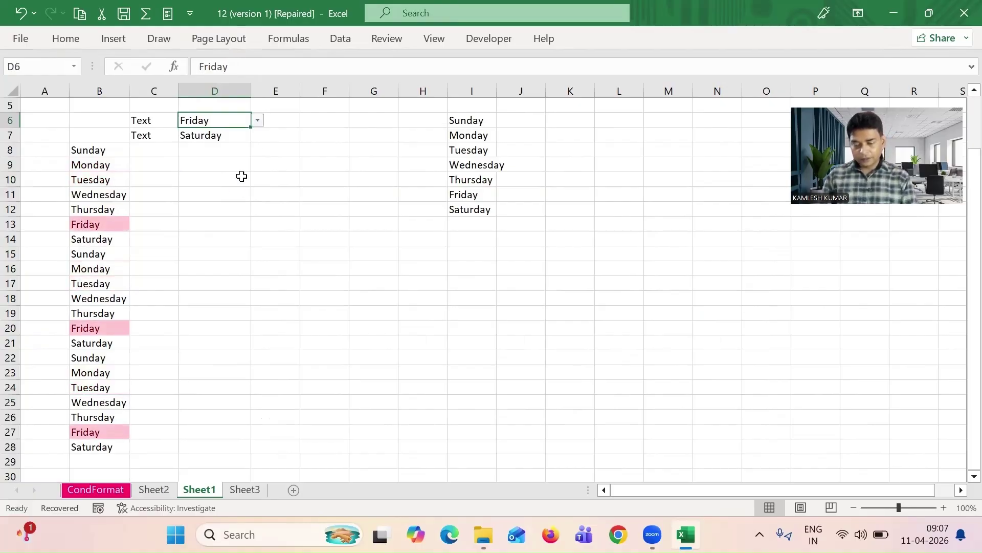
# Check whether D7 still affects the highlighting by choosing Tuesday and then Sunday from its list.
pyautogui.click(228, 137)
pyautogui.click(258, 135)
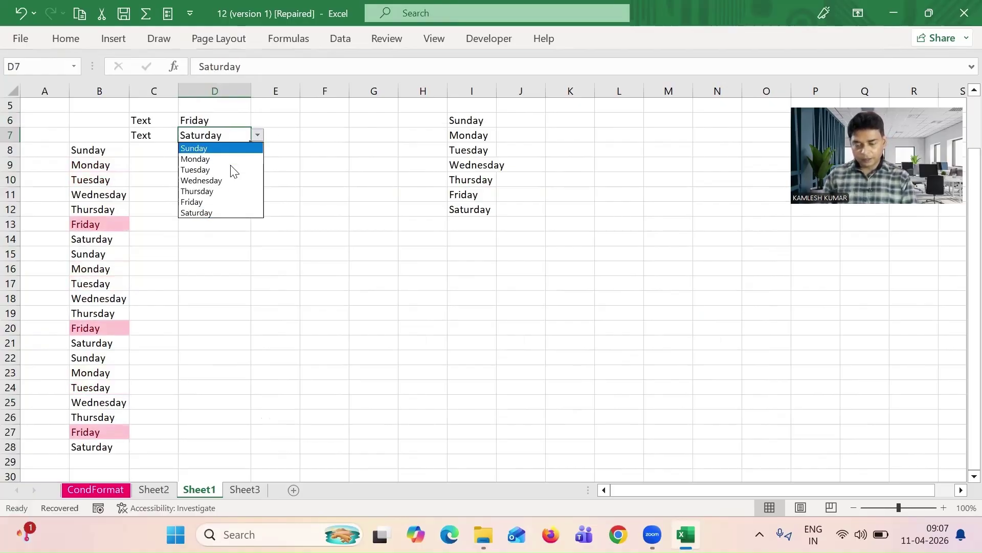
pyautogui.click(225, 170)
pyautogui.click(257, 136)
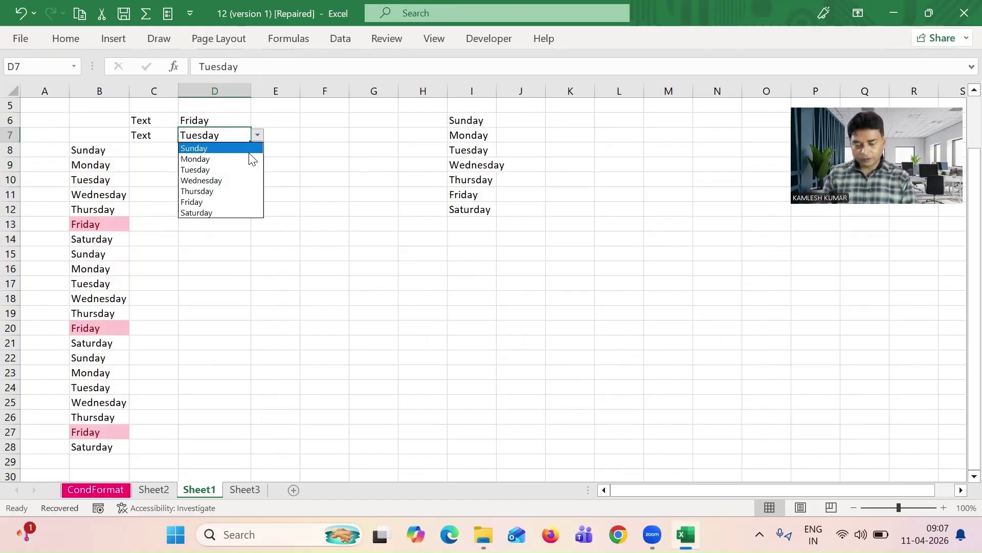
pyautogui.click(231, 149)
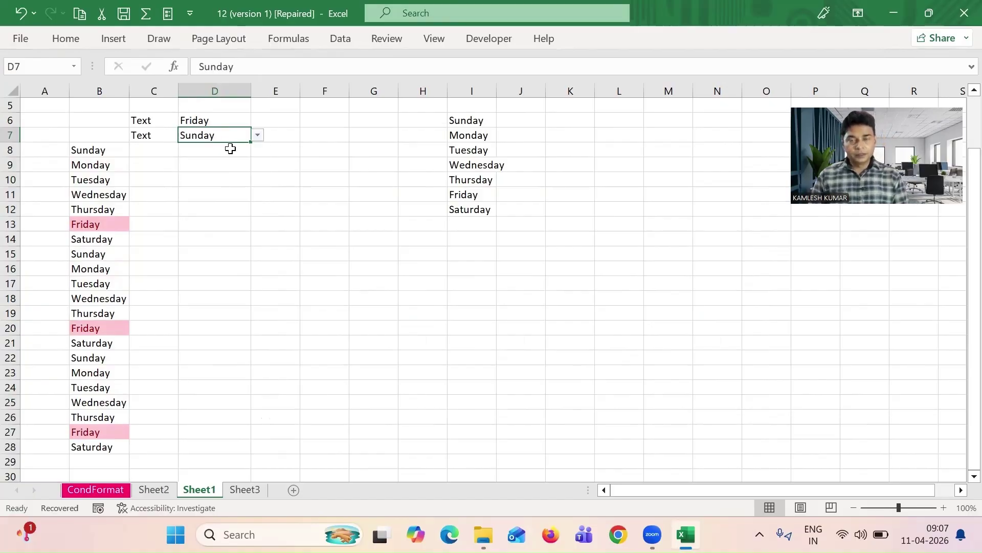